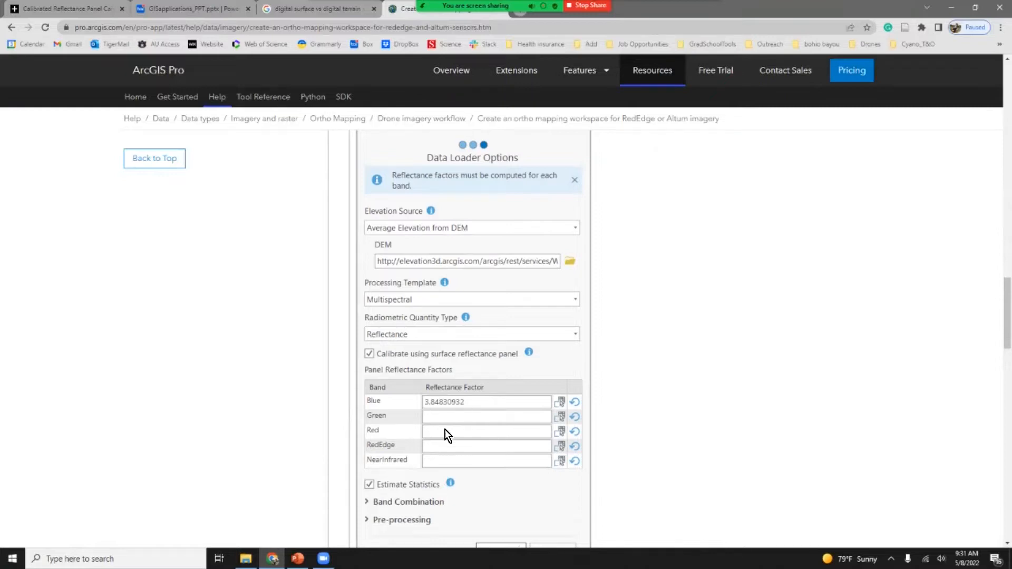
Step: Review the slide's albedo values and the ArcGIS Pro help instructions for calculating panel reflectance factors and finishing the ortho mapping workspace
left_click(298, 559)
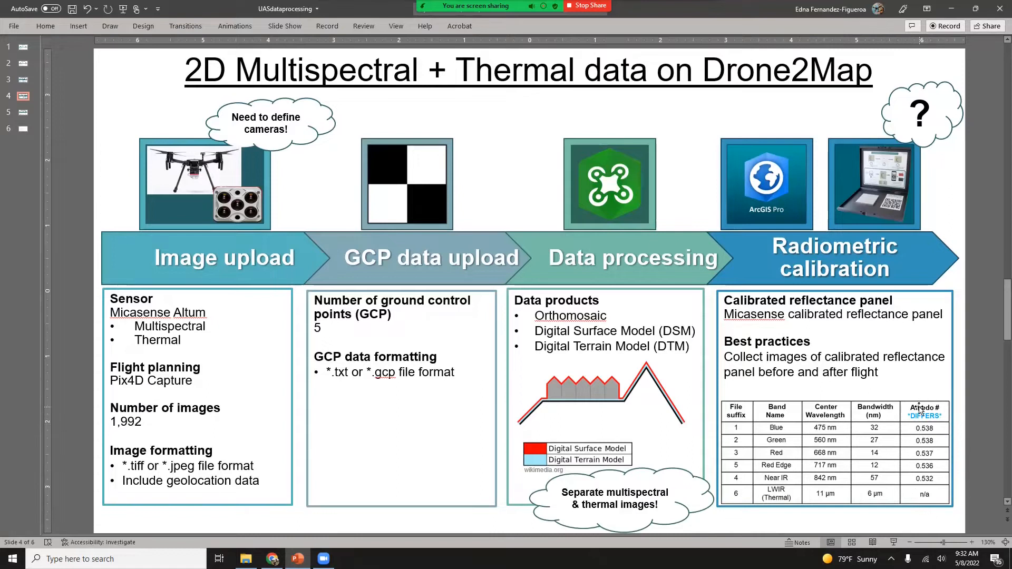
key("alt+Tab")
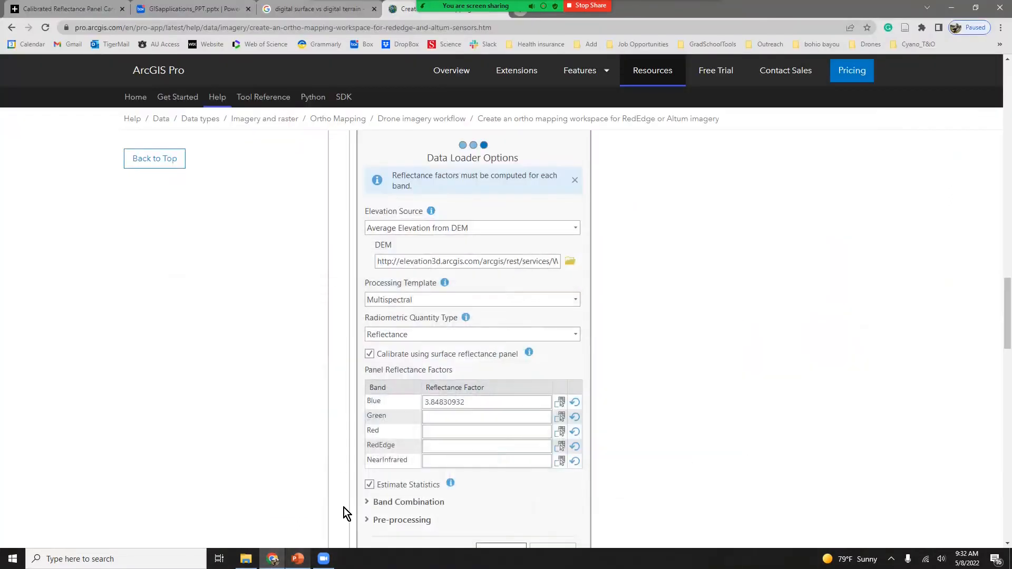
scroll(446, 463, "down", 7)
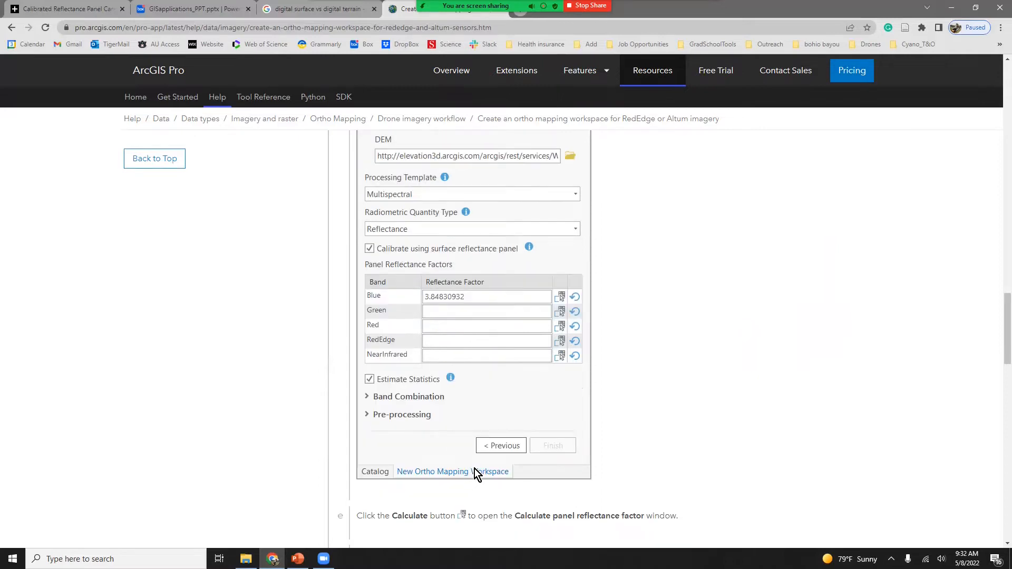
scroll(497, 461, "down", 6)
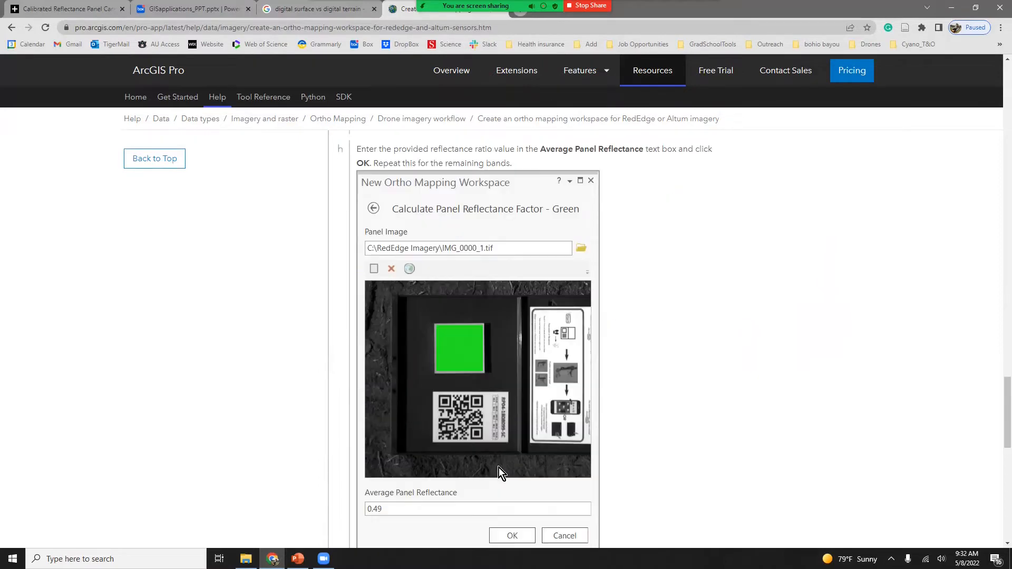
scroll(476, 473, "down", 4)
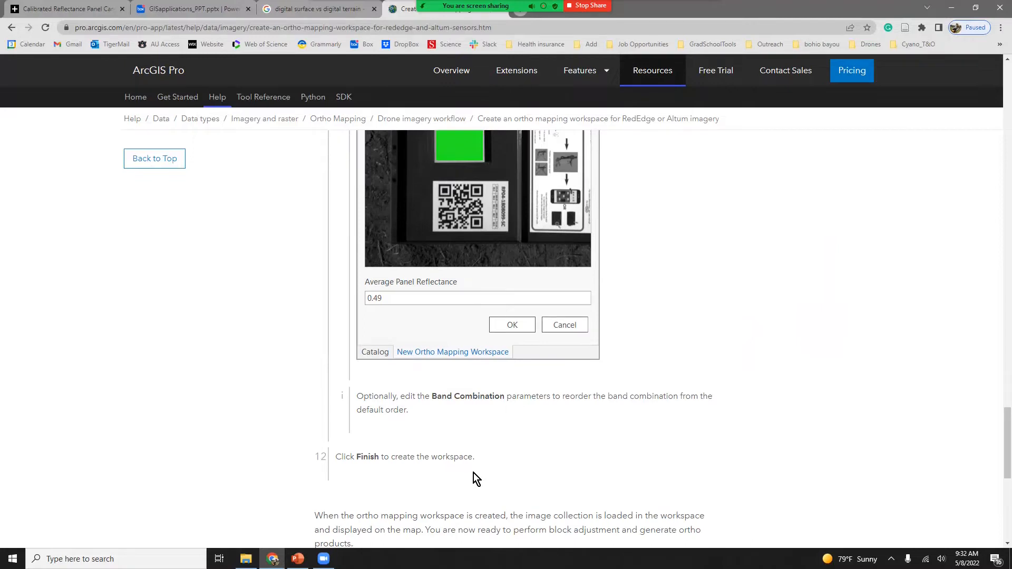
Step: Switch from the browser to File Explorer and go to the first images in the raw images folder 000
left_click(953, 12)
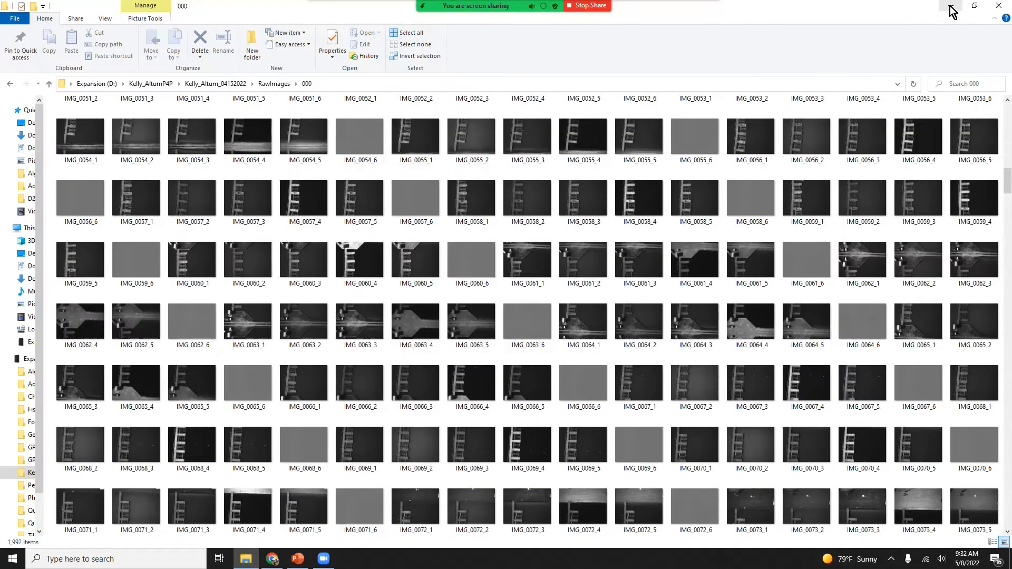
left_click(953, 12)
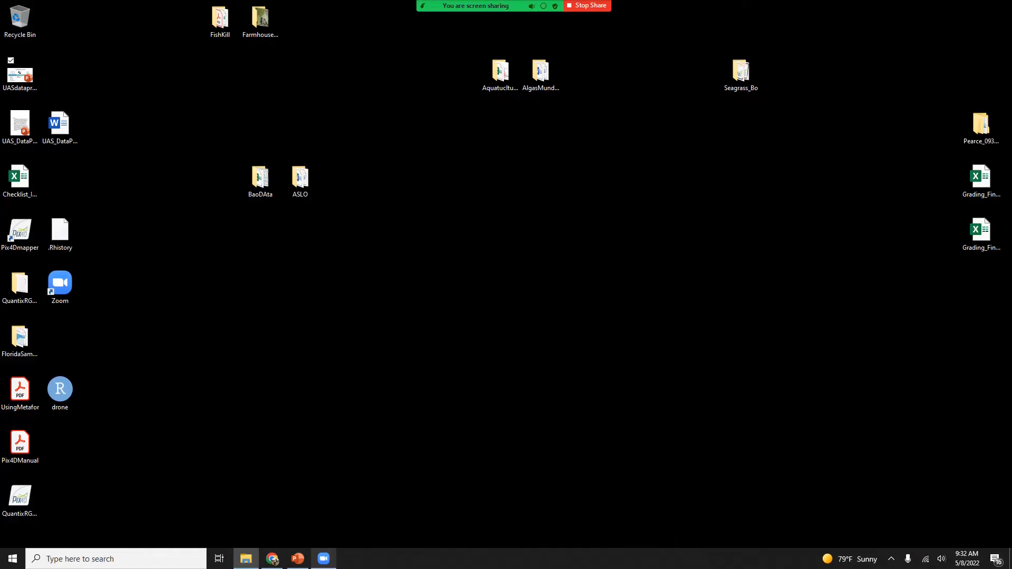
mouse_move(246, 559)
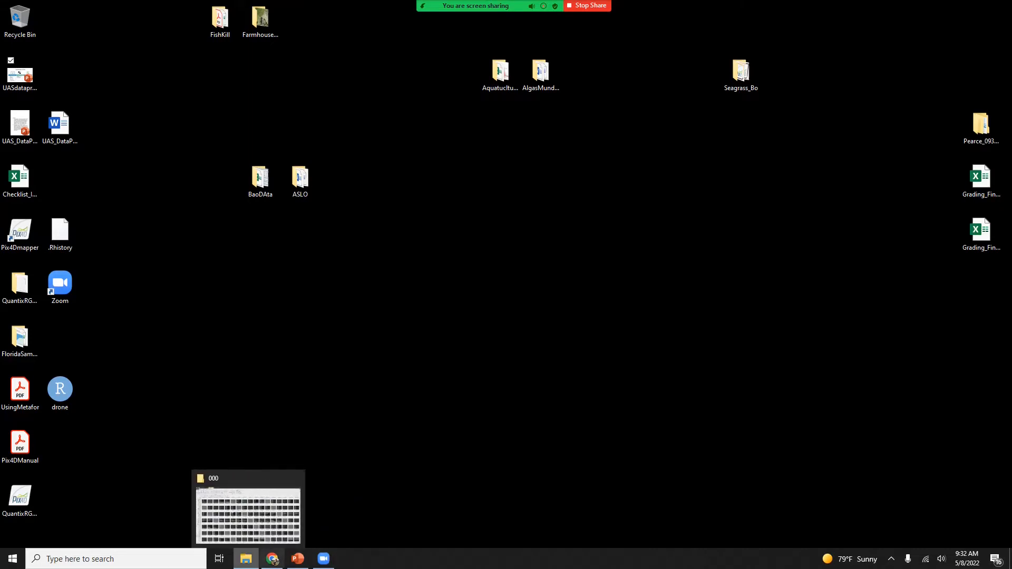
left_click(298, 559)
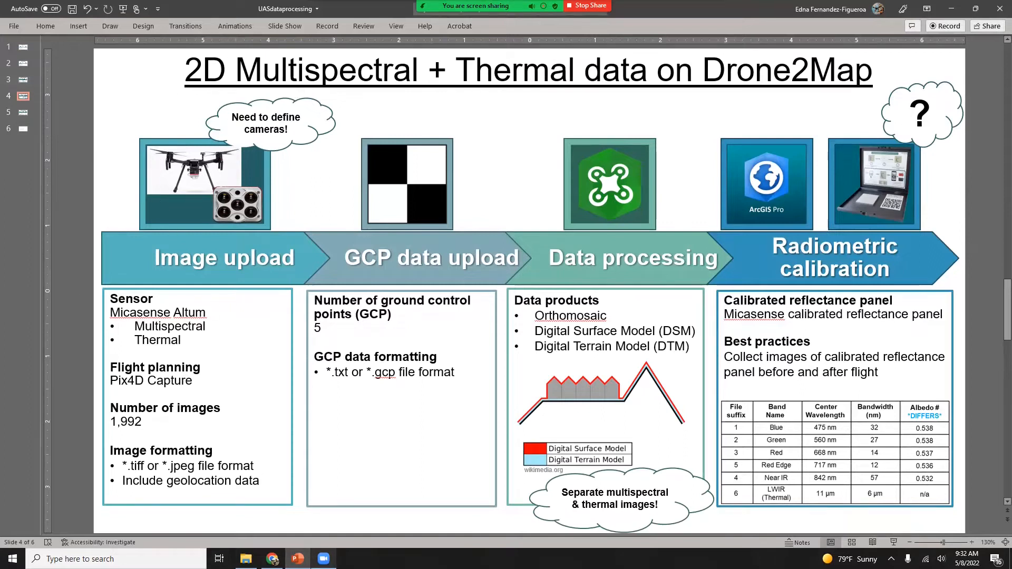
left_click(246, 559)
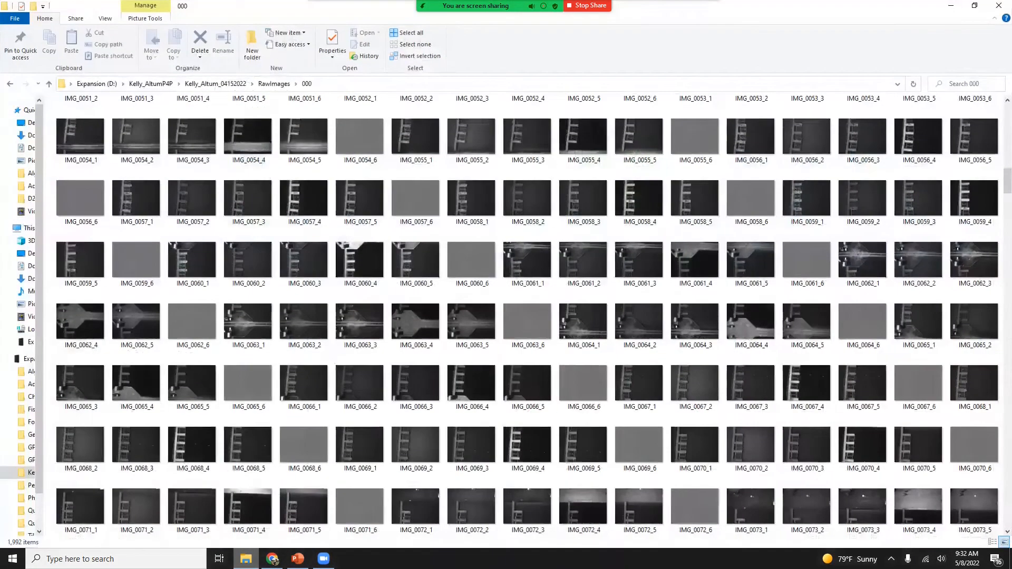
scroll(241, 429, "up", 10)
left_click_drag(1005, 133, 1005, 108)
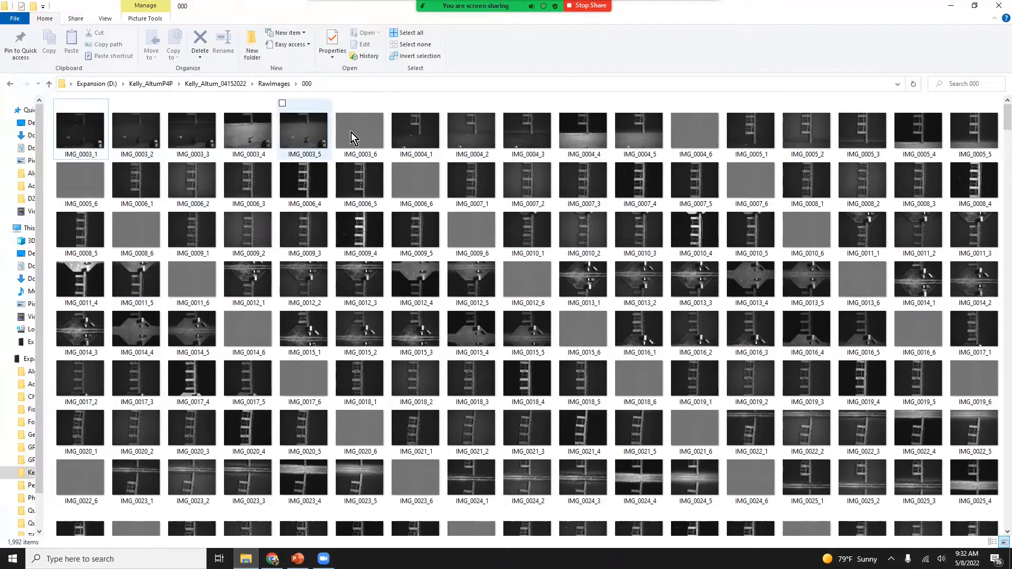
Step: Arrange File Explorer and the PowerPoint window side by side, with the slide's radiometric calibration band table in view
left_click_drag(750, 2, 2, 158)
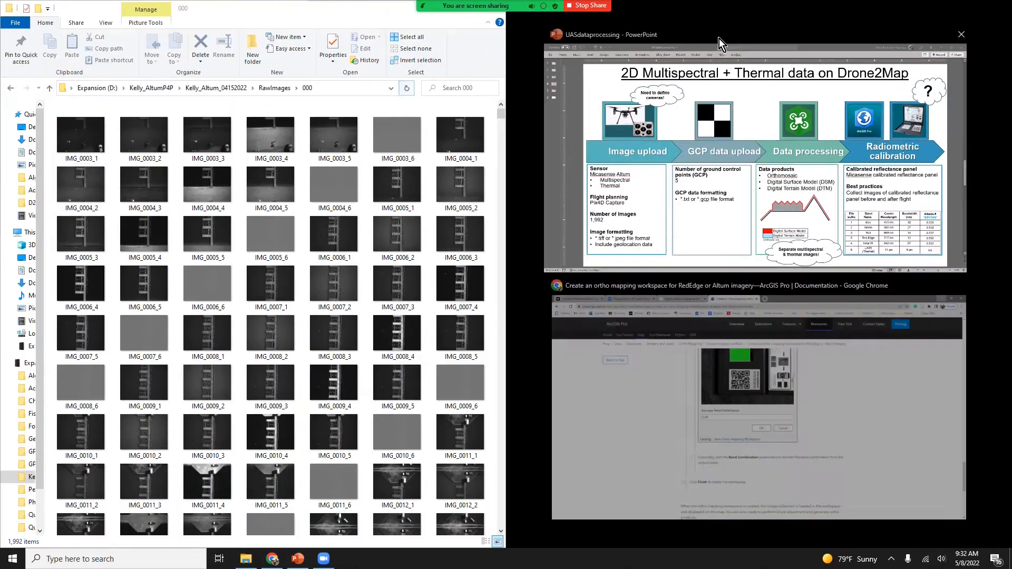
left_click(833, 64)
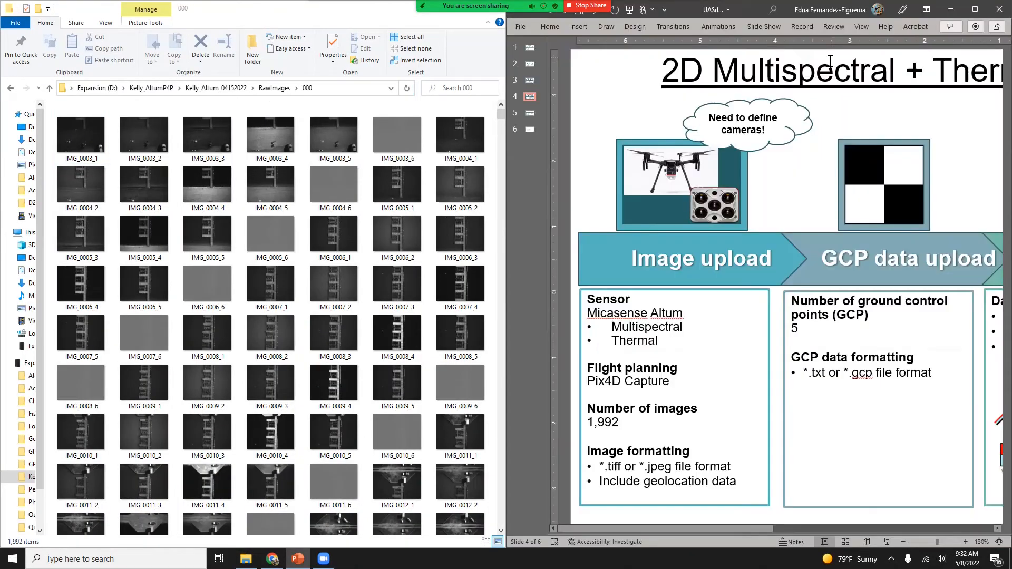
left_click_drag(757, 530, 973, 529)
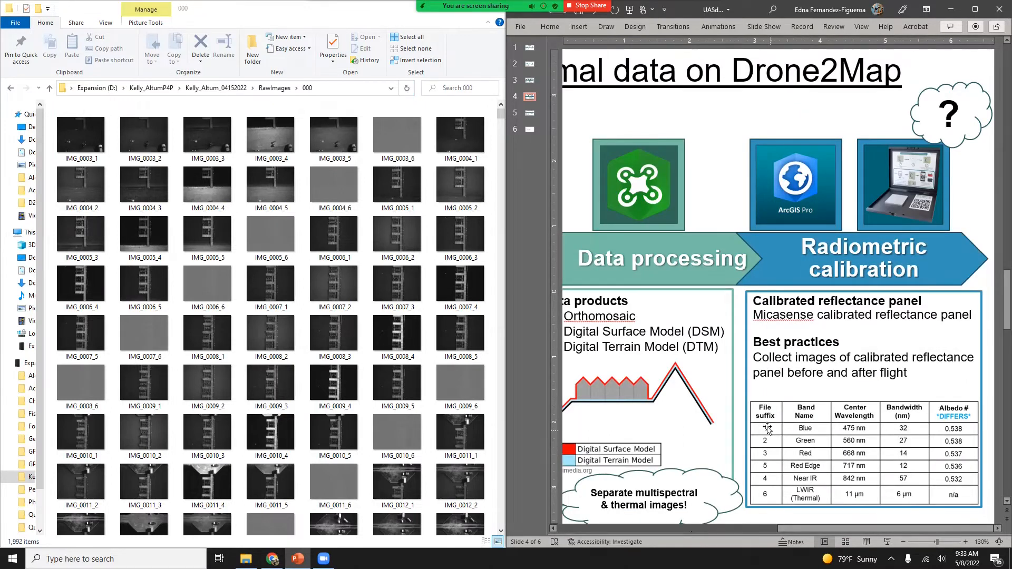
Step: Match the file suffixes of images IMG_0003_1, IMG_0003_2, IMG_0003_4 and IMG_0003_6 against the slide's band table
left_click(63, 147)
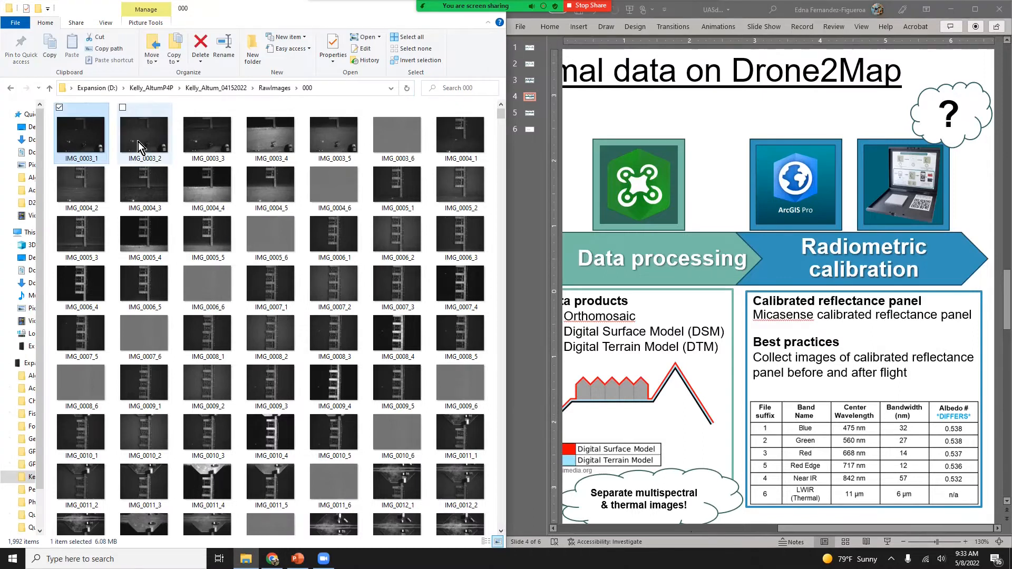
left_click(138, 141)
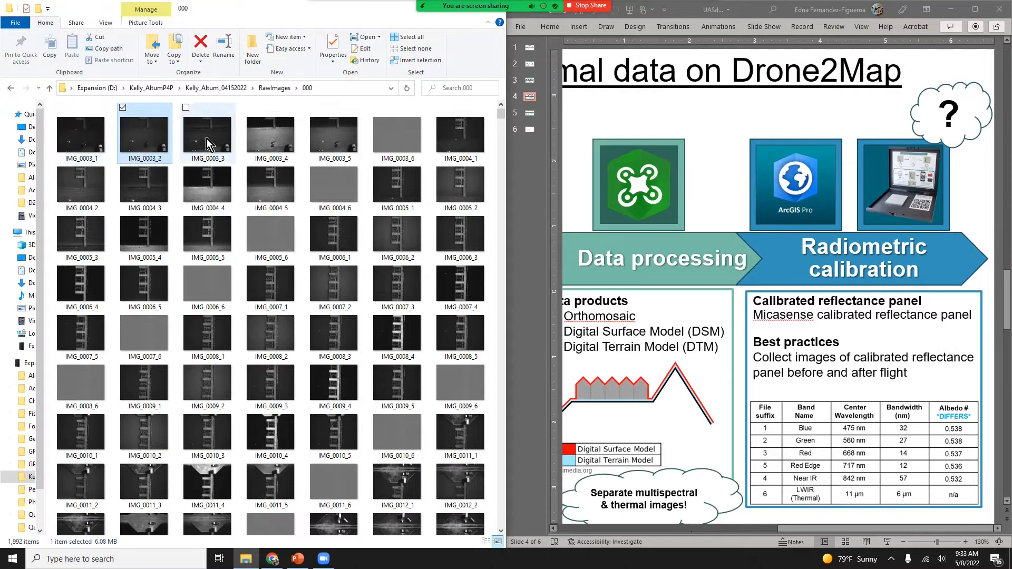
left_click(248, 138)
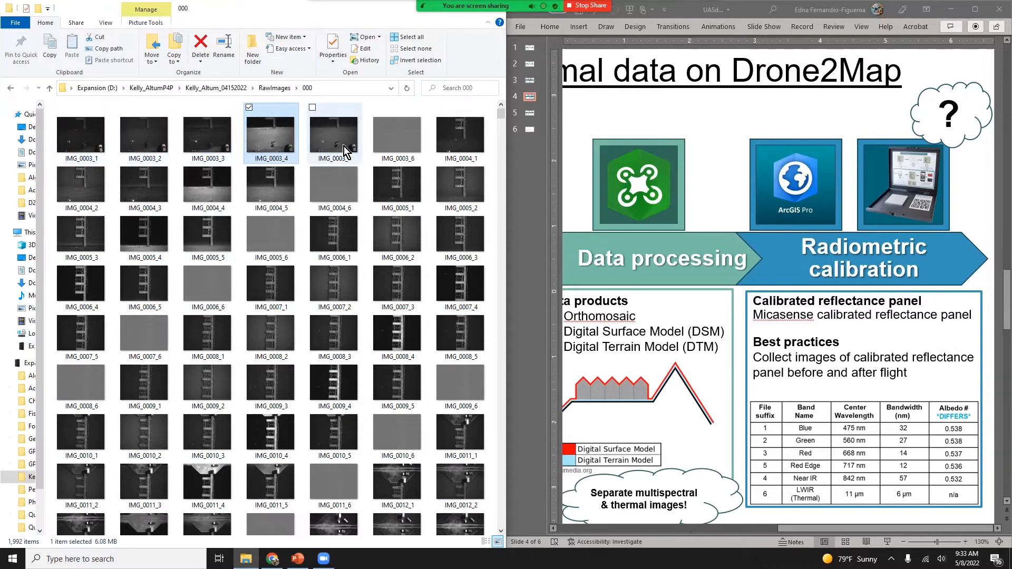
left_click(385, 139)
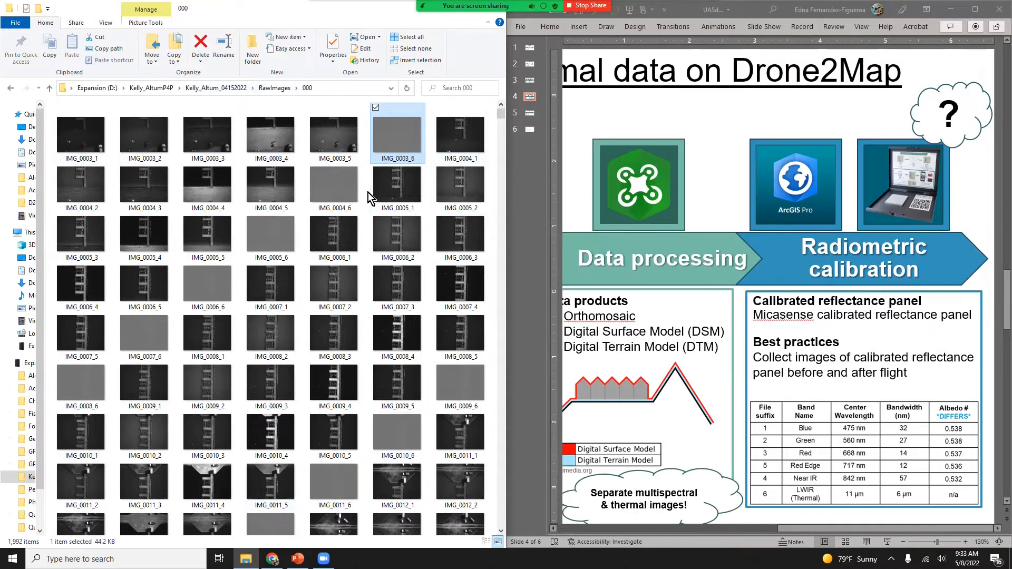
mouse_move(383, 153)
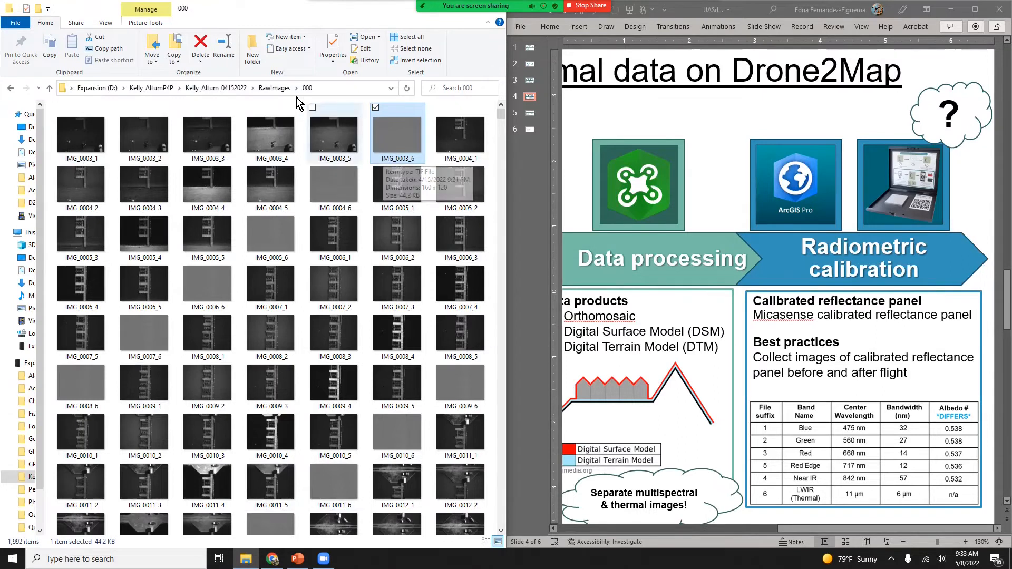
Step: Inspect the Multispectral and Thermal subfolders of the 04152022 Altum flight folder, checking image IMG_0003_5, and return to the flight folder
left_click(248, 89)
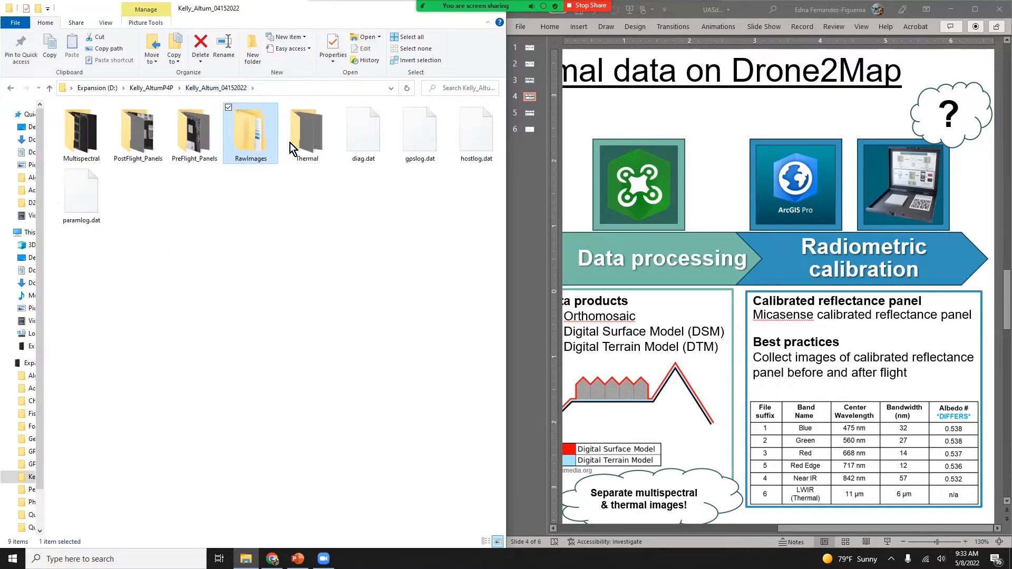
double_click(74, 140)
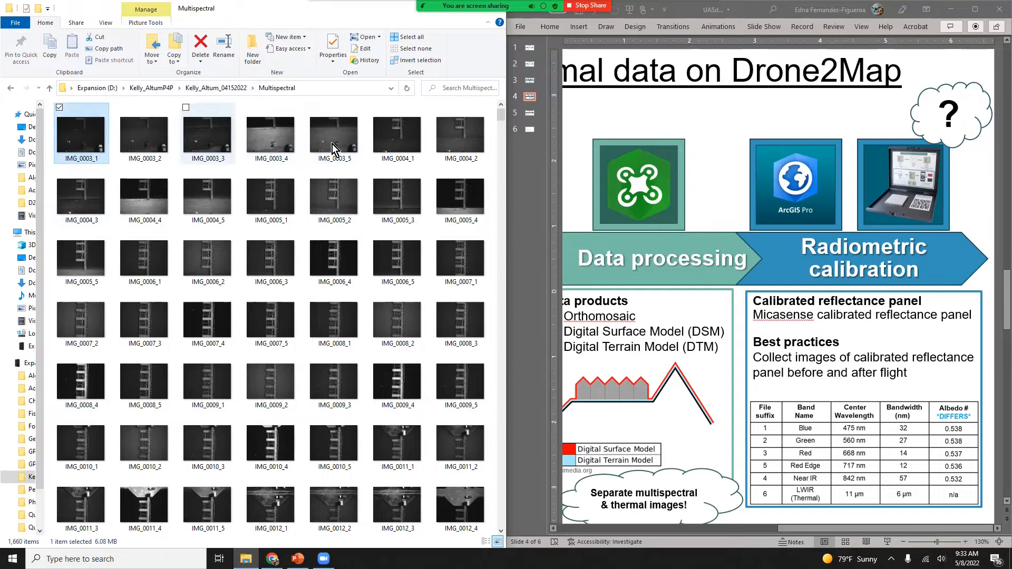
left_click(334, 144)
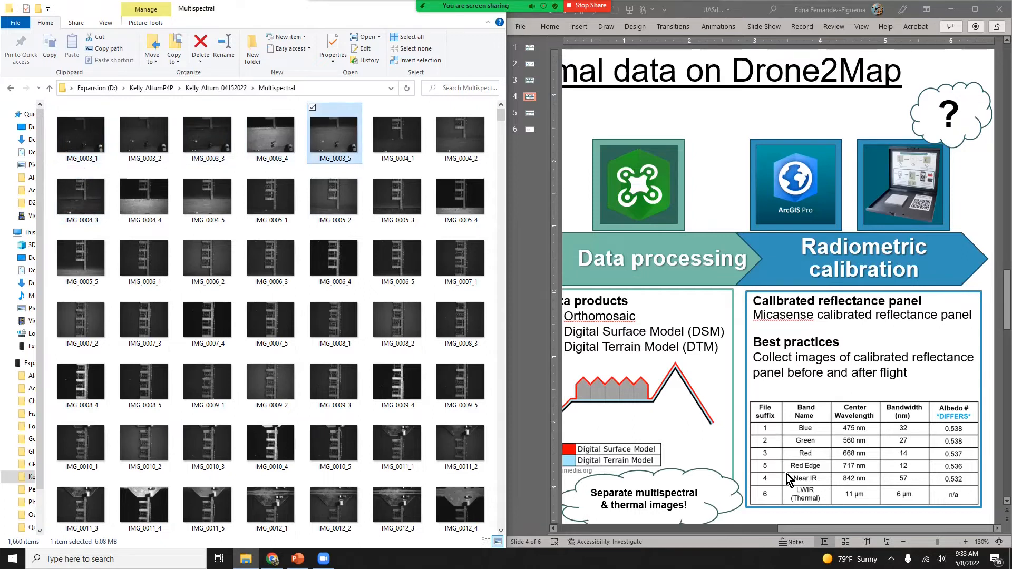
left_click(215, 88)
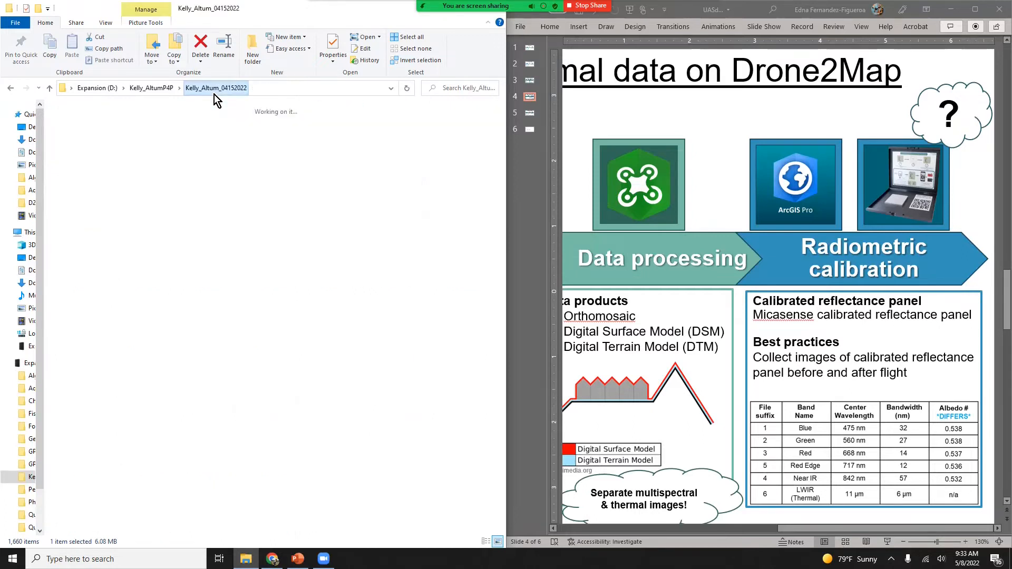
double_click(285, 135)
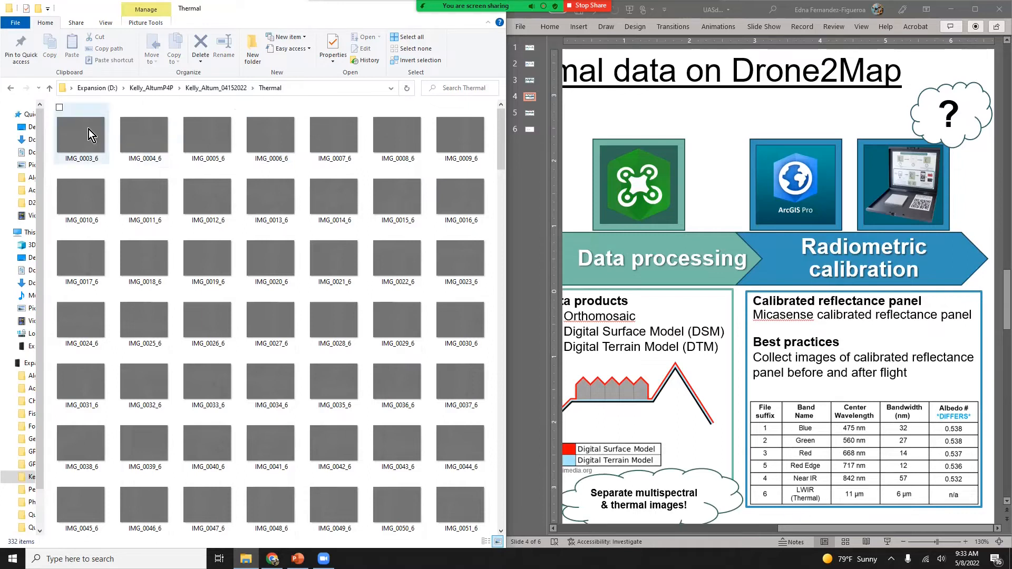
left_click(201, 88)
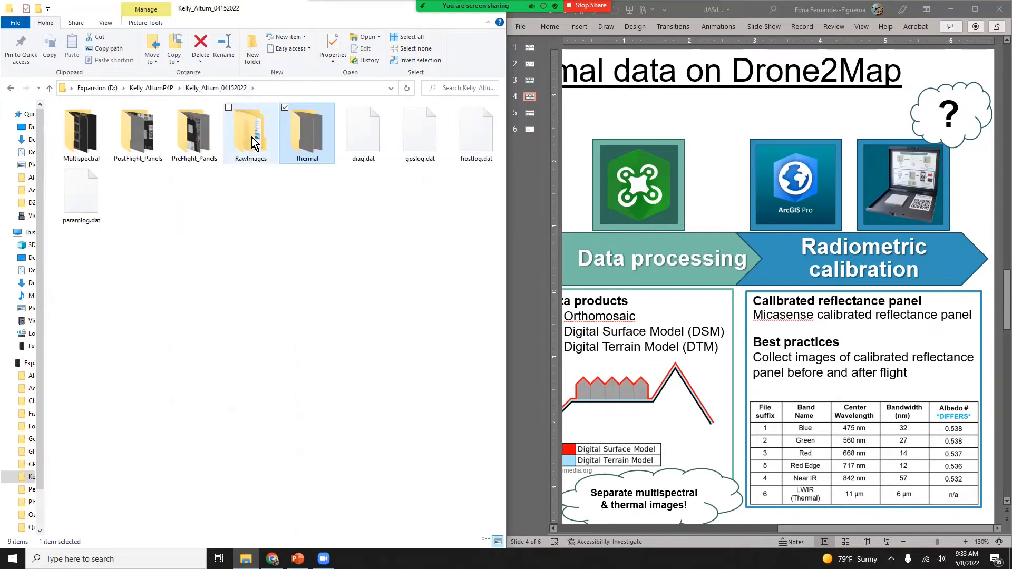
Step: Inspect the reflectance panel images in the PreFlight_Panels and PostFlight_Panels folders, and return to the flight folder
left_click(187, 150)
double_click(186, 150)
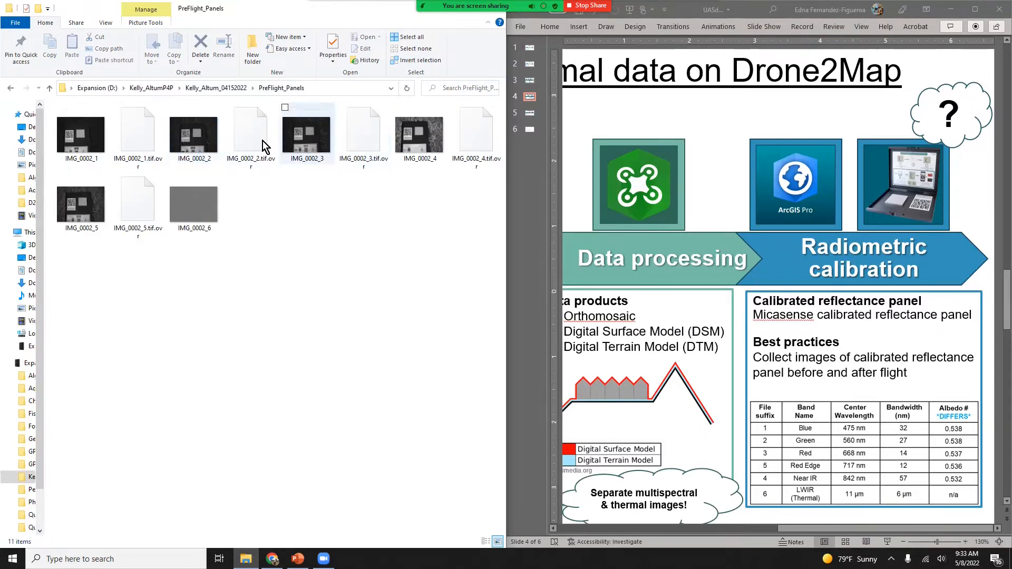
left_click(220, 87)
left_click(133, 125)
double_click(133, 125)
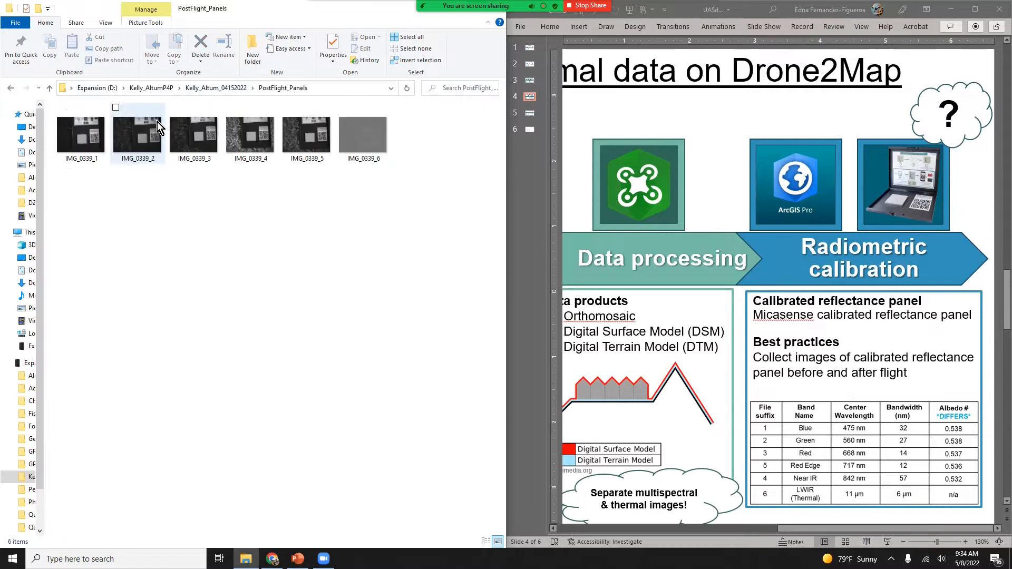
left_click(221, 87)
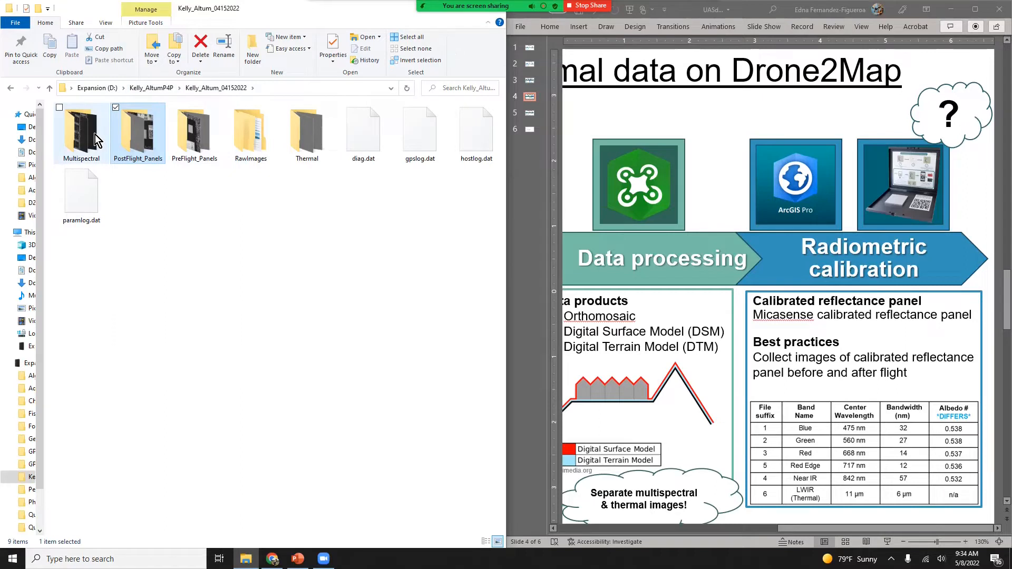
Step: Go up to the main project folder, open GCPs_04152022 and select the comma-separated values file of ground control points
left_click(146, 88)
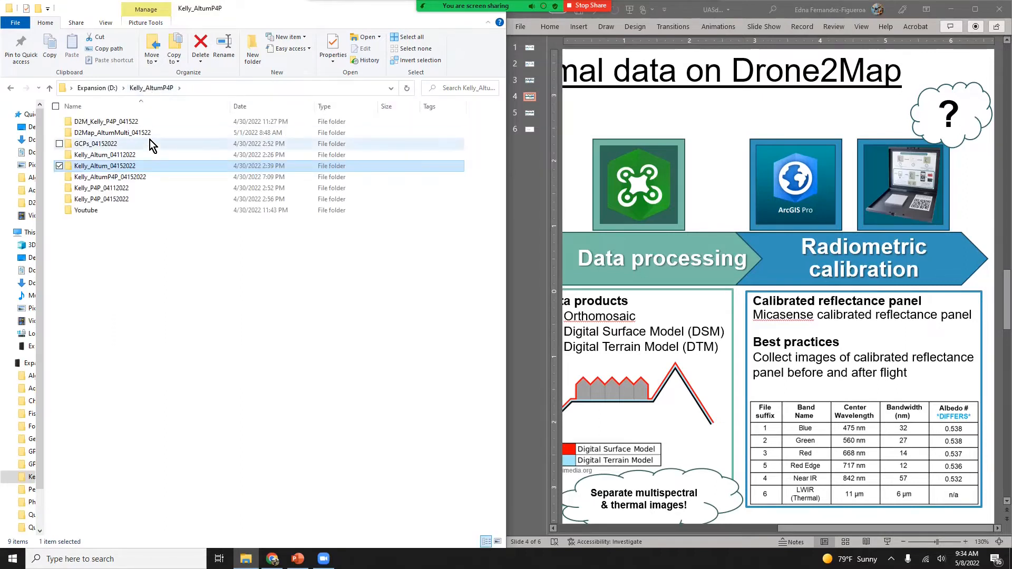
double_click(150, 143)
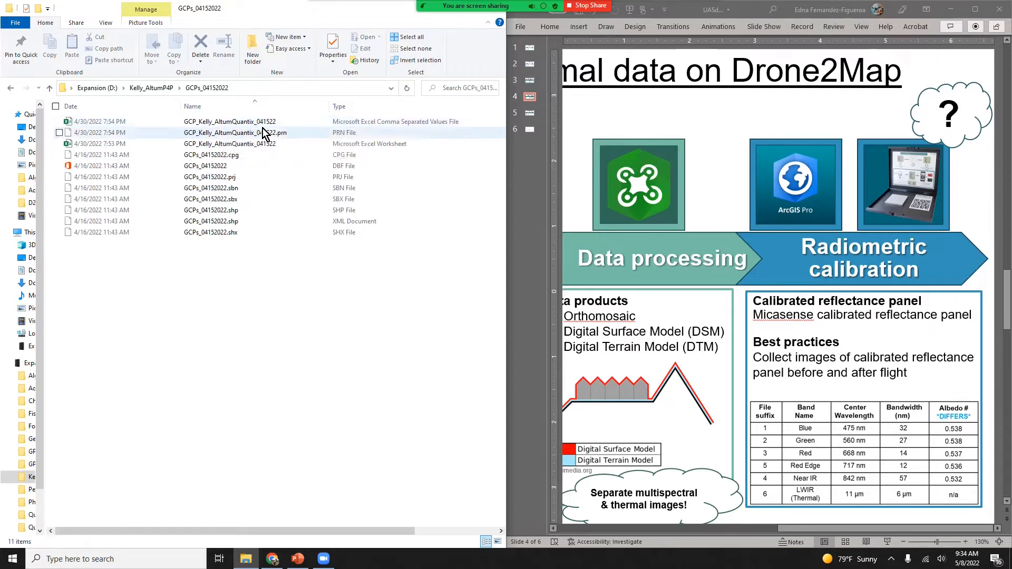
left_click(265, 125)
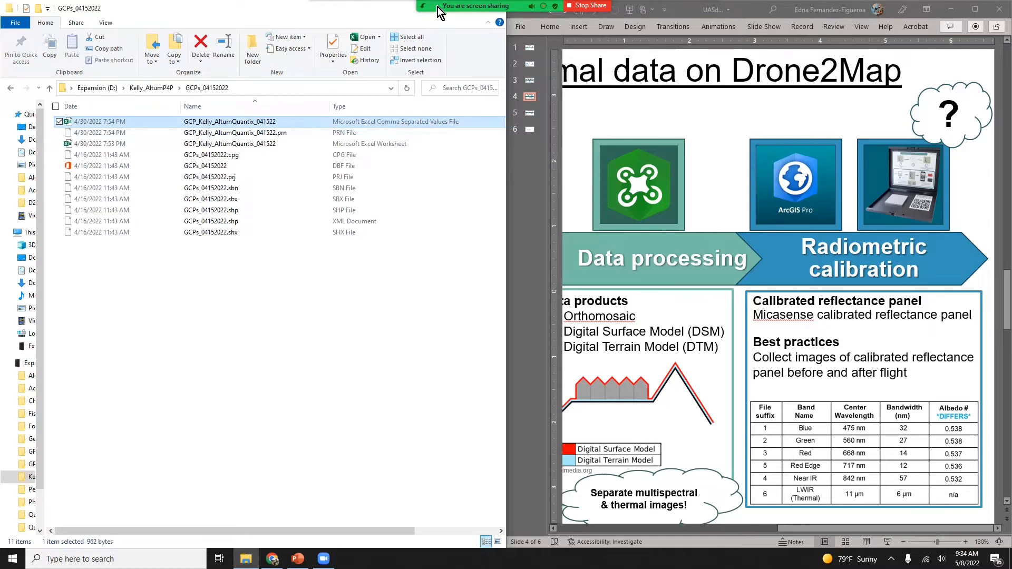
Step: Switch to Drone2Map, compare the 2D Full and 3D Mapping templates, and start a new project with 2D Full
left_click(12, 559)
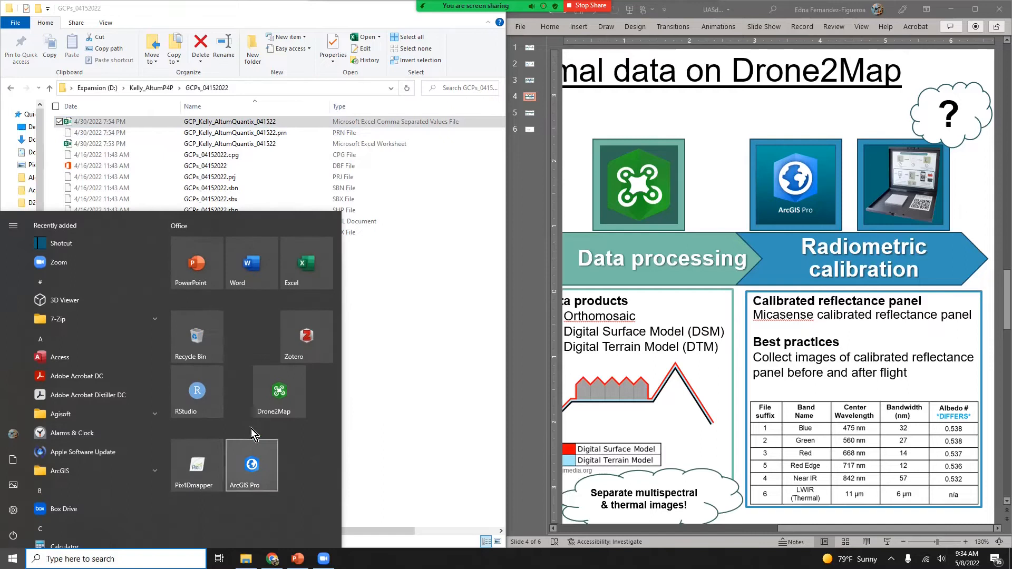
left_click(258, 403)
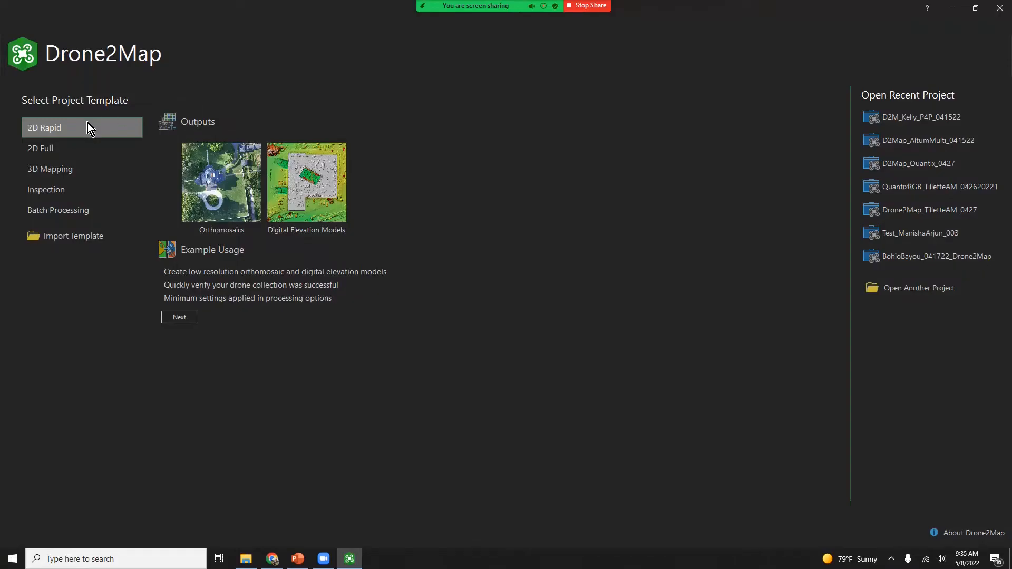
left_click(107, 150)
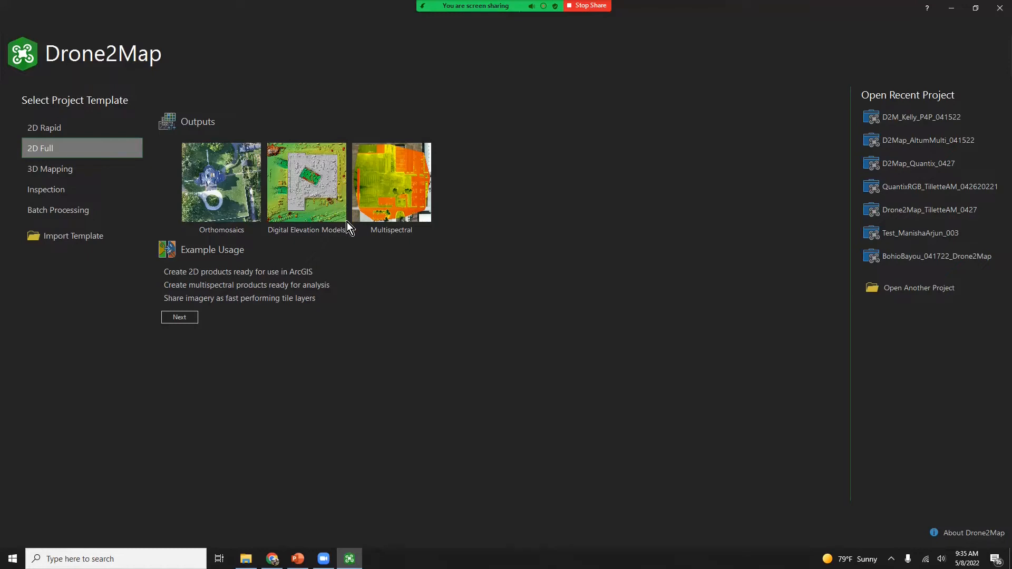
left_click(100, 177)
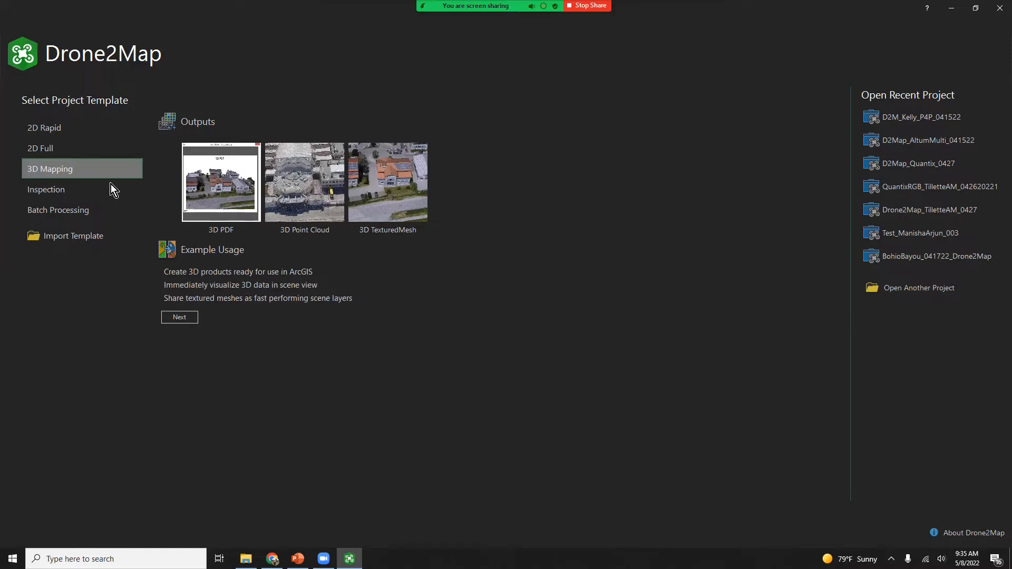
left_click(85, 147)
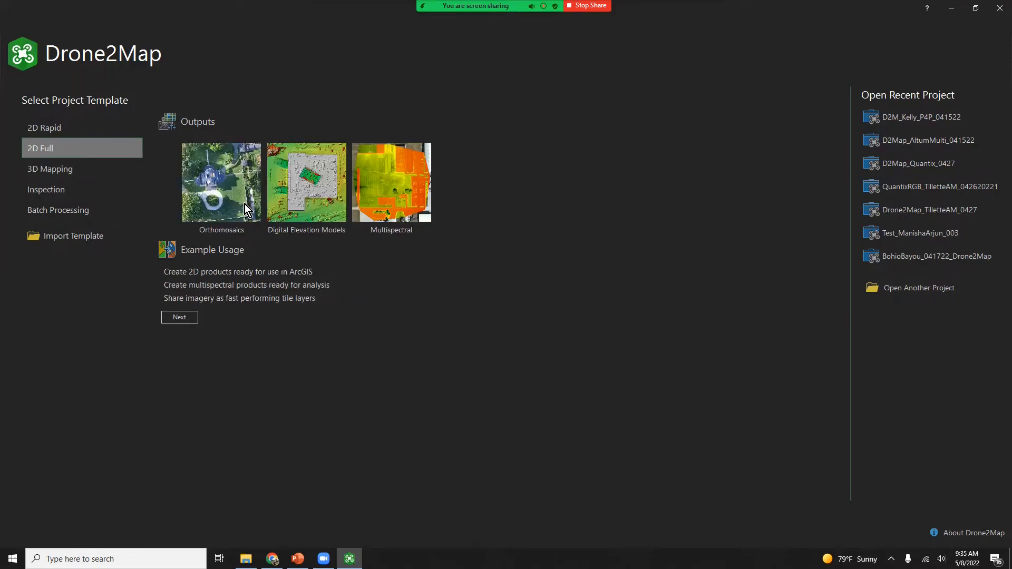
left_click(179, 318)
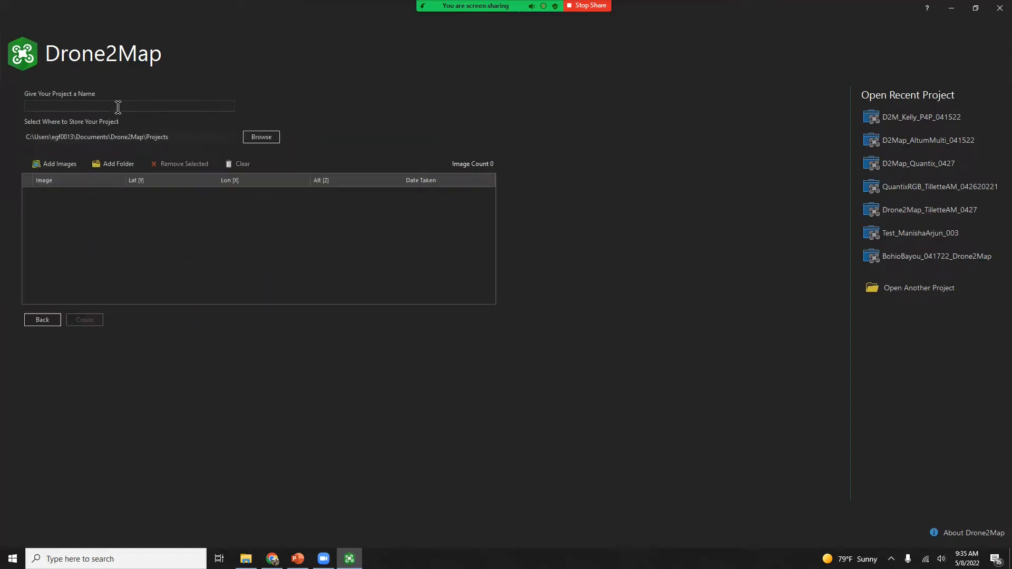
Step: Name the project D2M_Altum and add the Multispectral folder from Kelly_Altum_04152022 on the Expansion (D:) drive as its images
type("D2M_Altum")
left_click(120, 167)
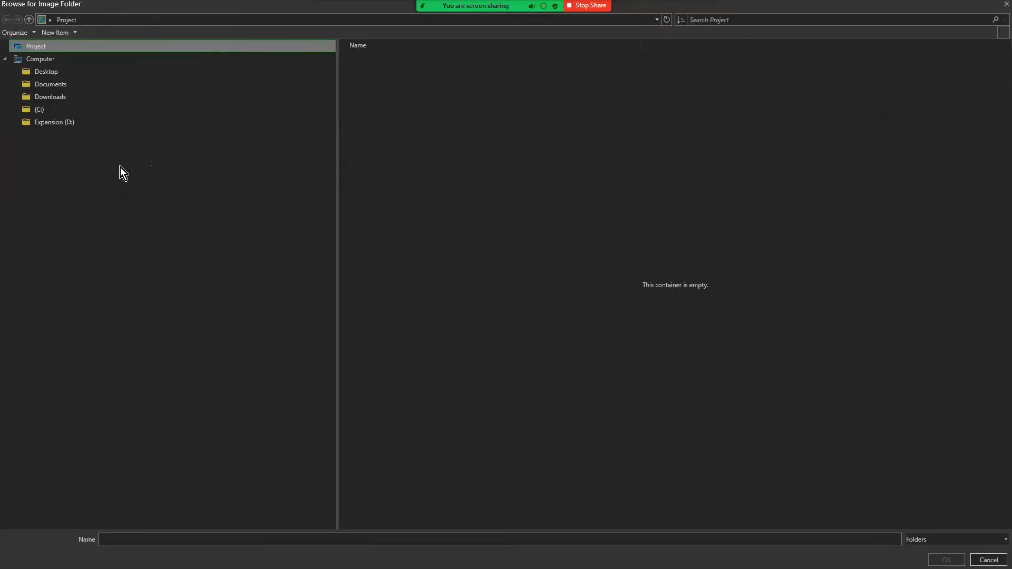
left_click(92, 121)
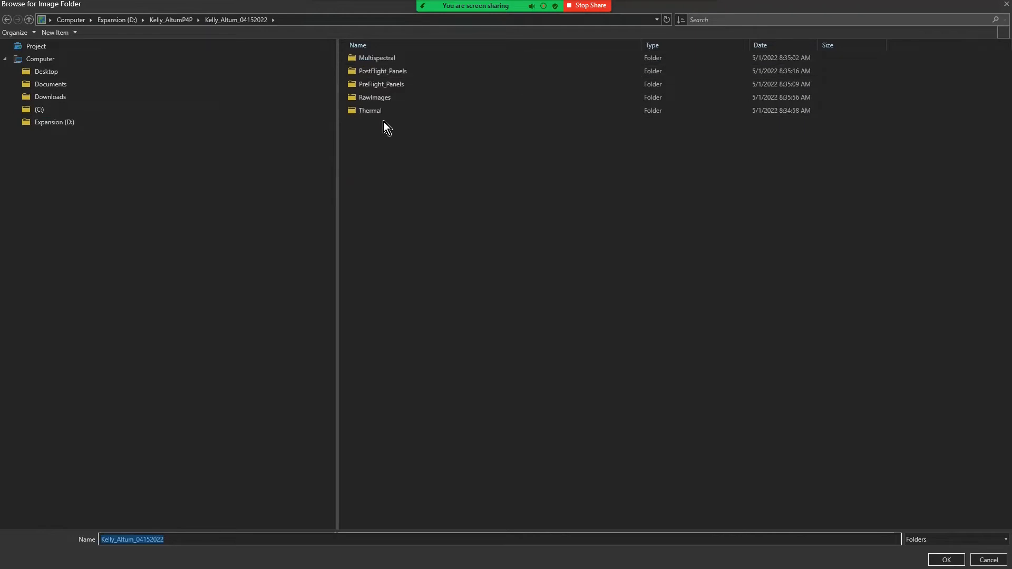
left_click(376, 59)
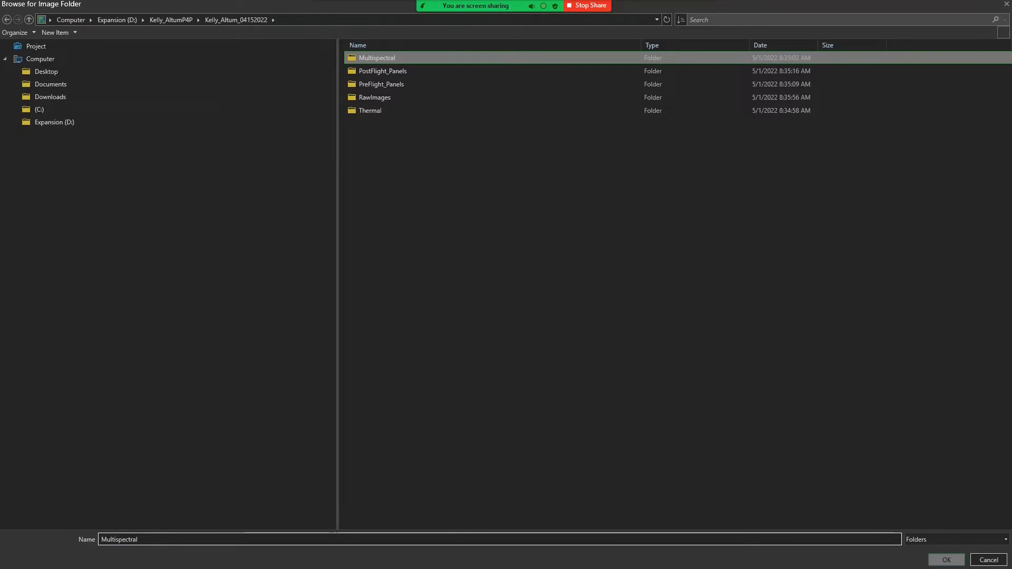
left_click(947, 560)
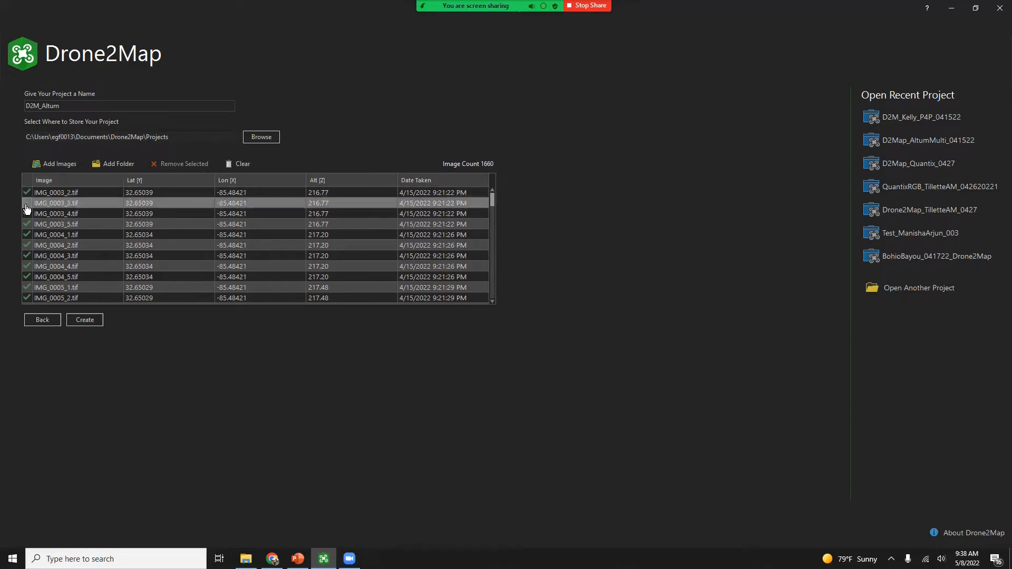
Step: Check the list of imported multispectral images and create the project
scroll(27, 264, "down", 12)
scroll(28, 273, "down", 8)
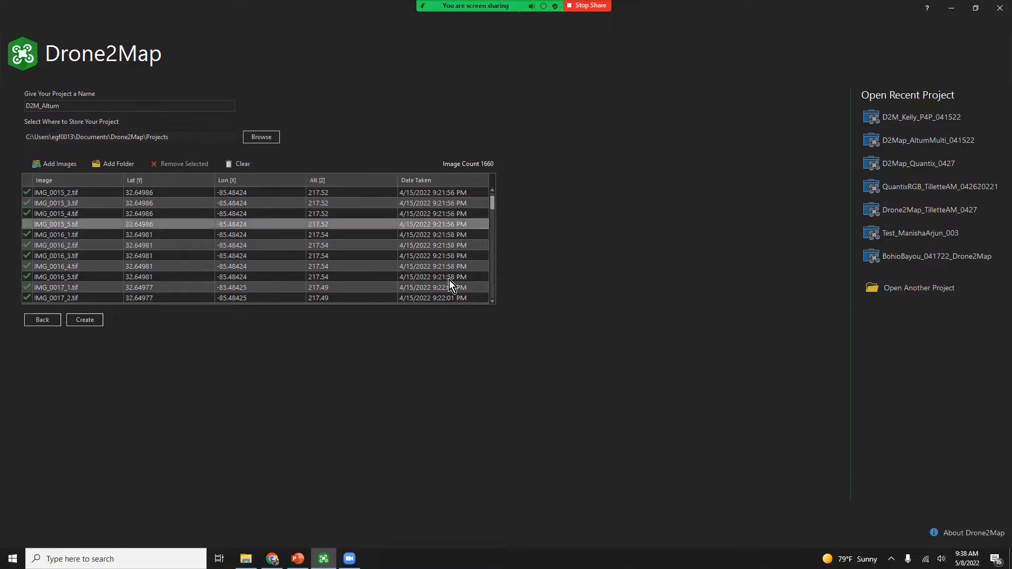
left_click(85, 320)
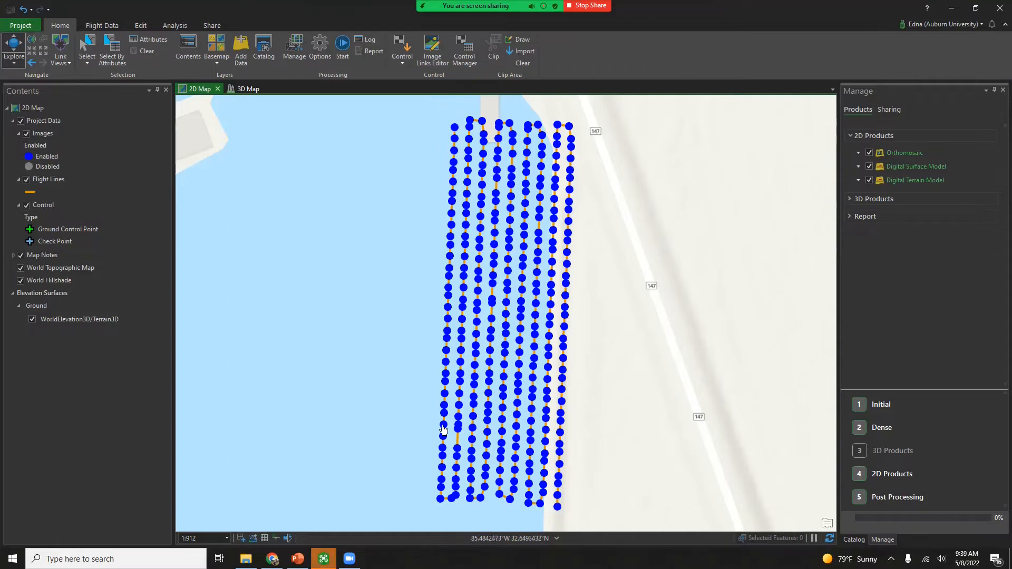
Step: Examine the band images IMG_0003 through IMG_0005 from the flight's first point, and return to the first image in the viewer
left_click(454, 129)
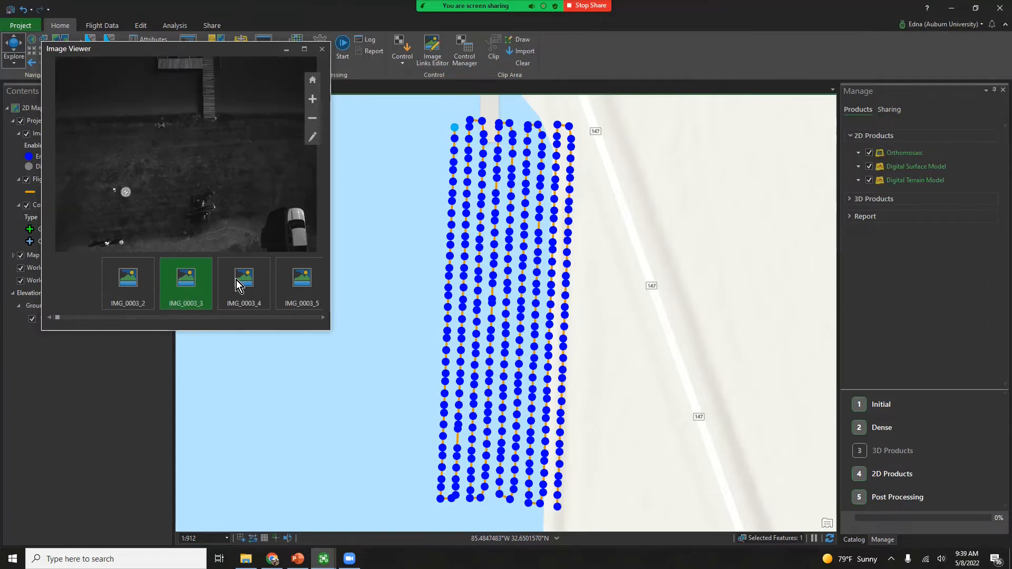
left_click(239, 278)
left_click(239, 277)
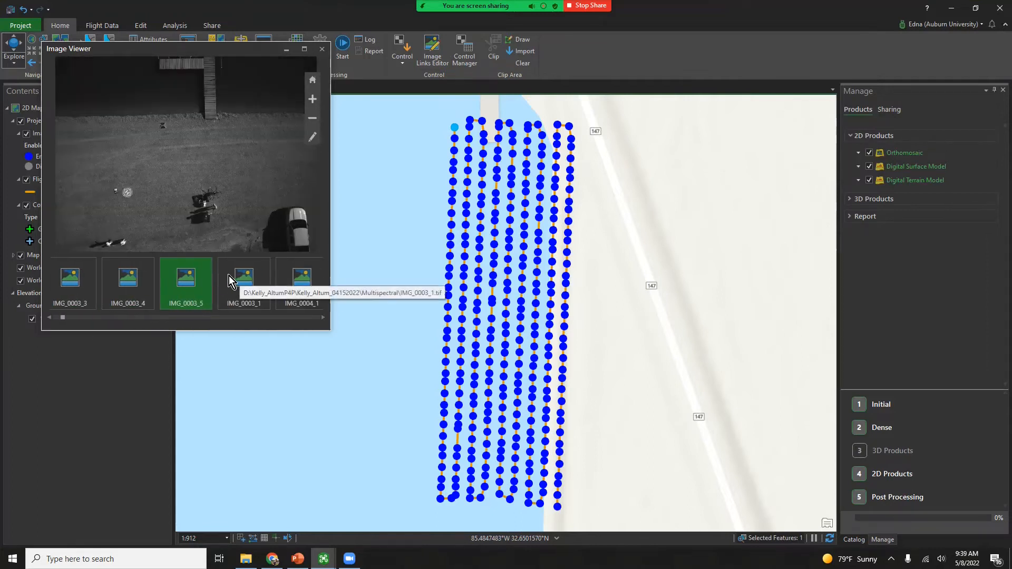
left_click(237, 276)
left_click(237, 277)
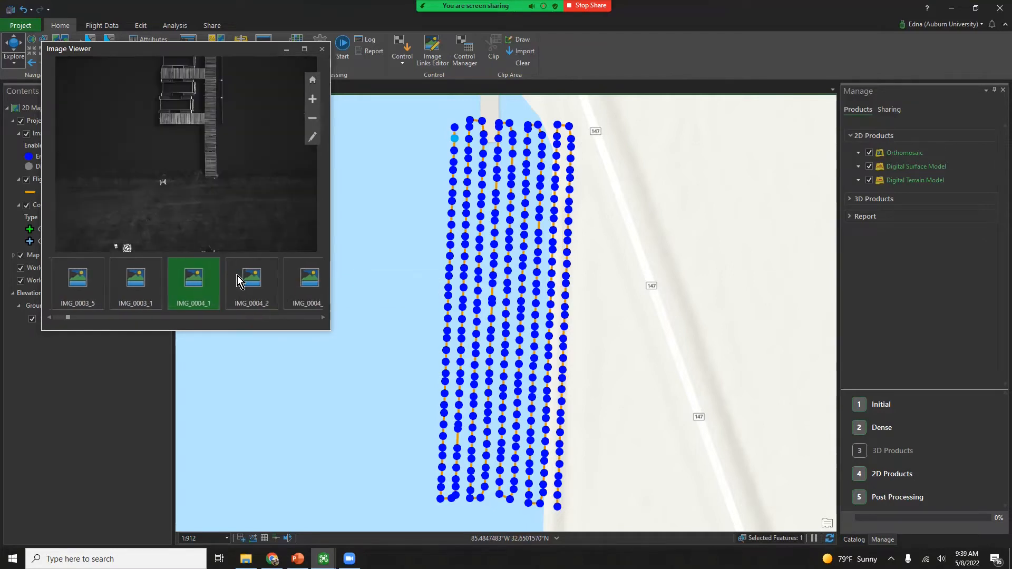
left_click(237, 276)
left_click(238, 277)
left_click(245, 277)
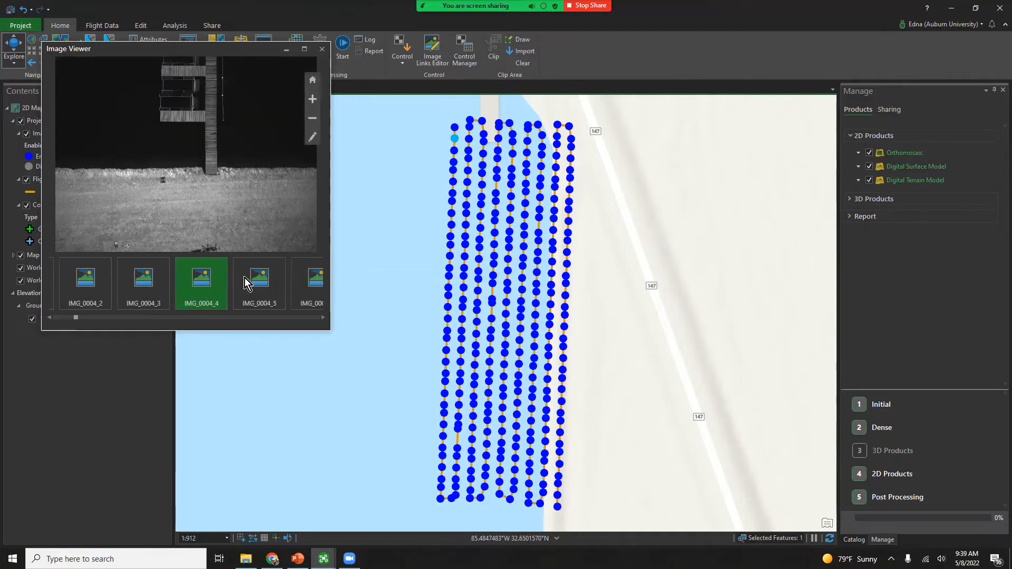
left_click(245, 277)
left_click(245, 277)
left_click(244, 278)
left_click(245, 277)
left_click(244, 278)
left_click(244, 277)
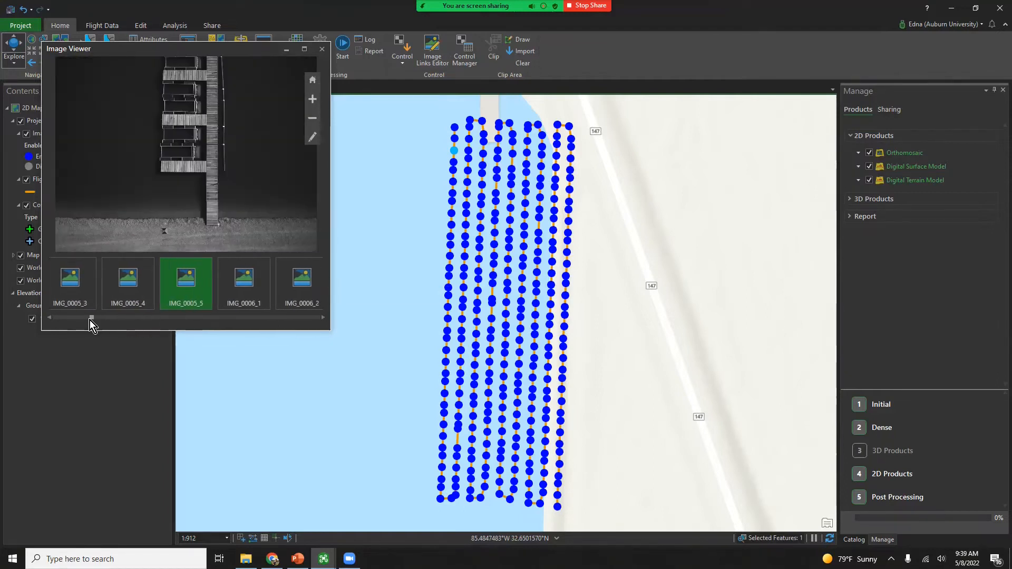
left_click_drag(89, 321, 41, 312)
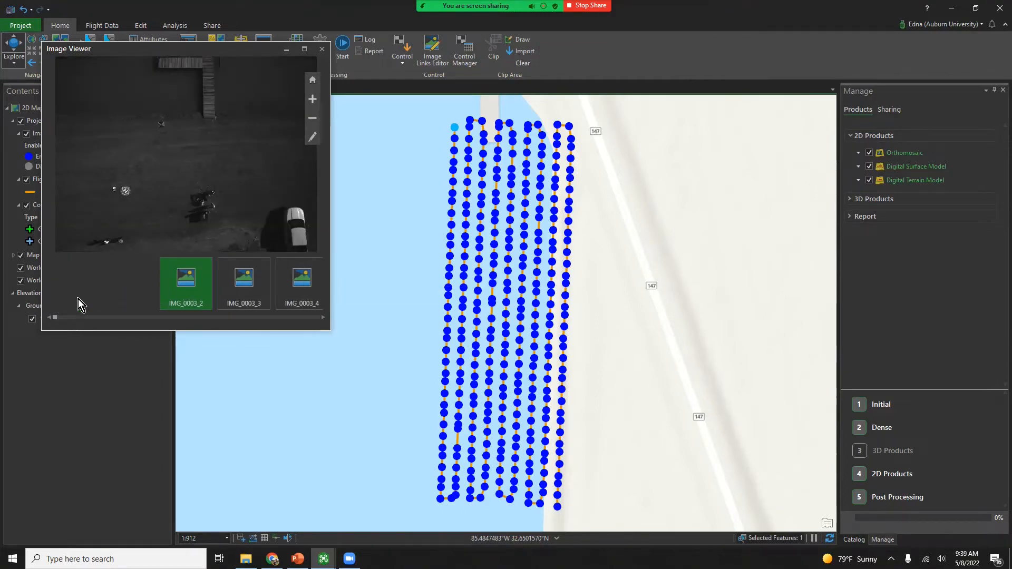
Step: View the image captured at the flight's last point, reopen the viewer at the first point and close it
left_click(557, 509)
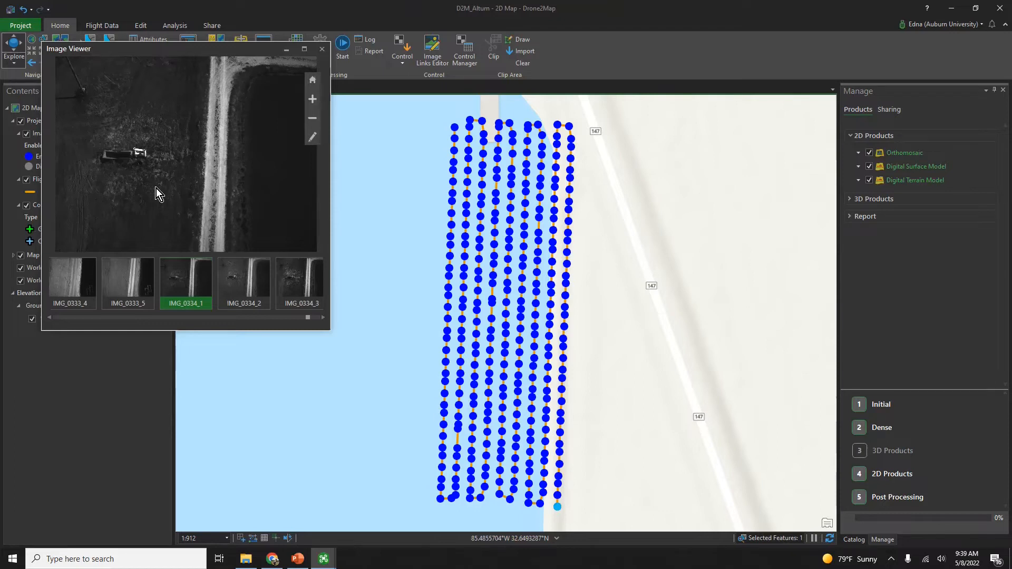
left_click(323, 49)
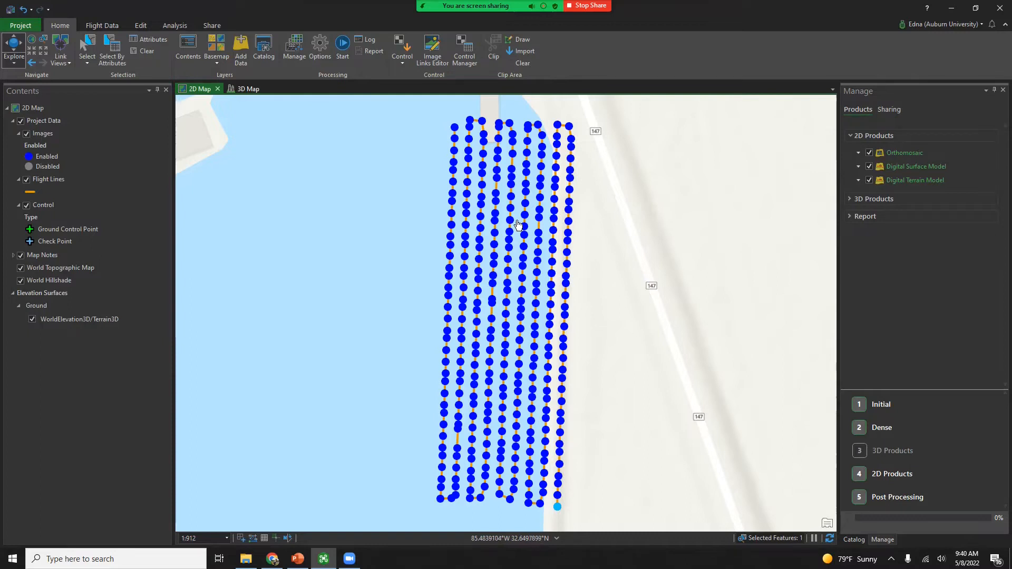
left_click(454, 128)
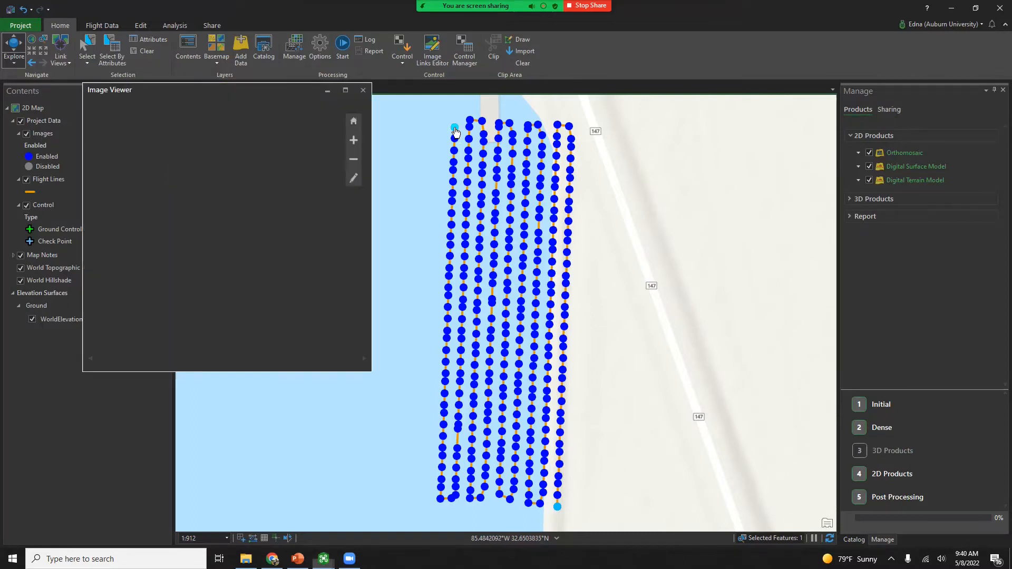
left_click(363, 90)
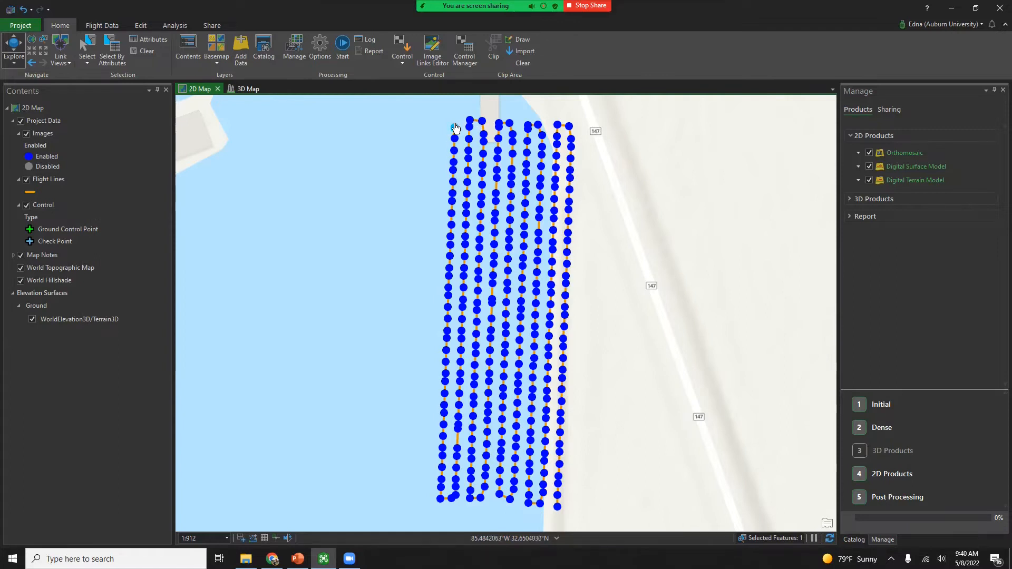
Step: Clear the image selection and open the images table below the 2D map, reducing the table's height
left_click(121, 26)
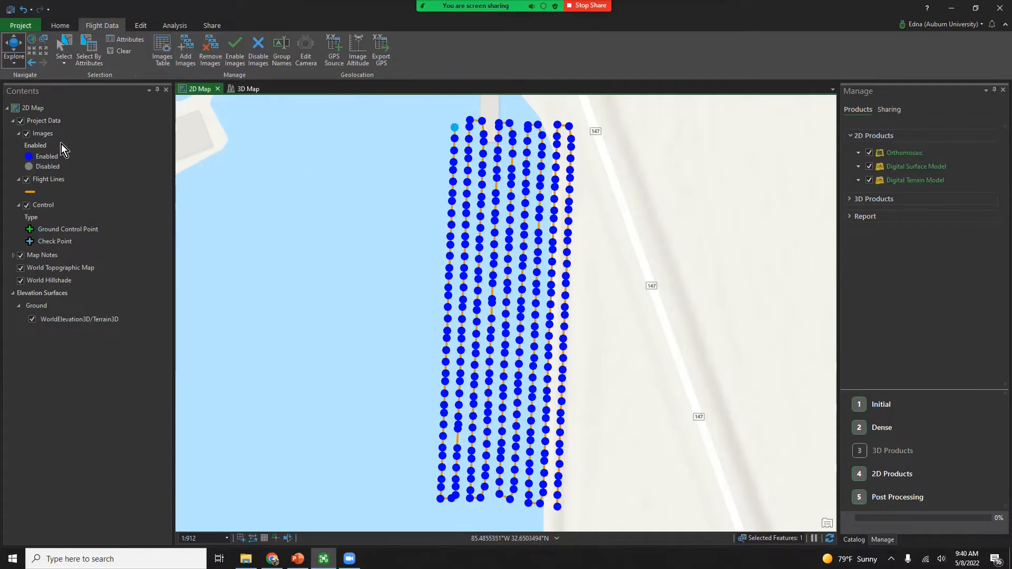
left_click(125, 55)
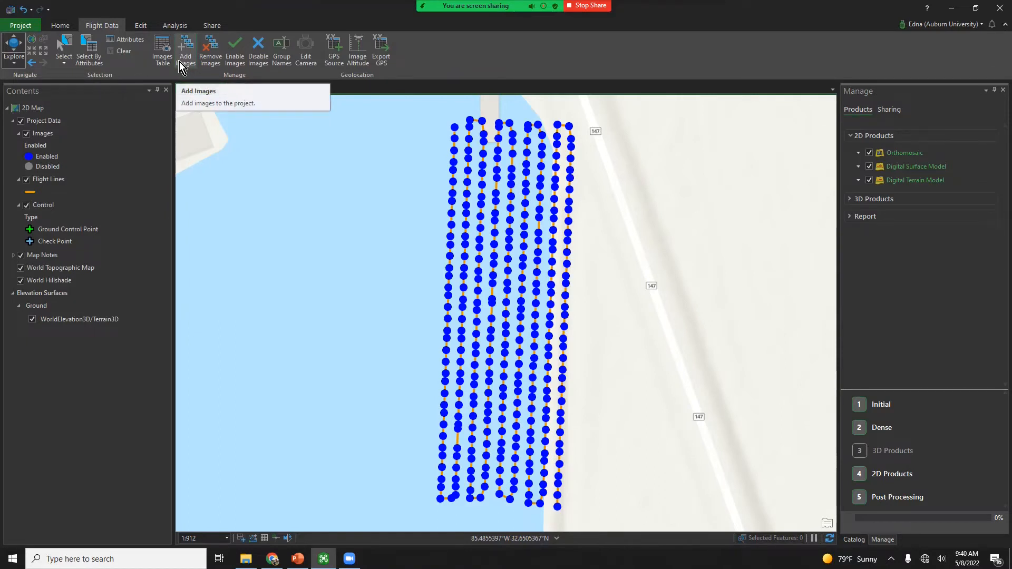
left_click(159, 62)
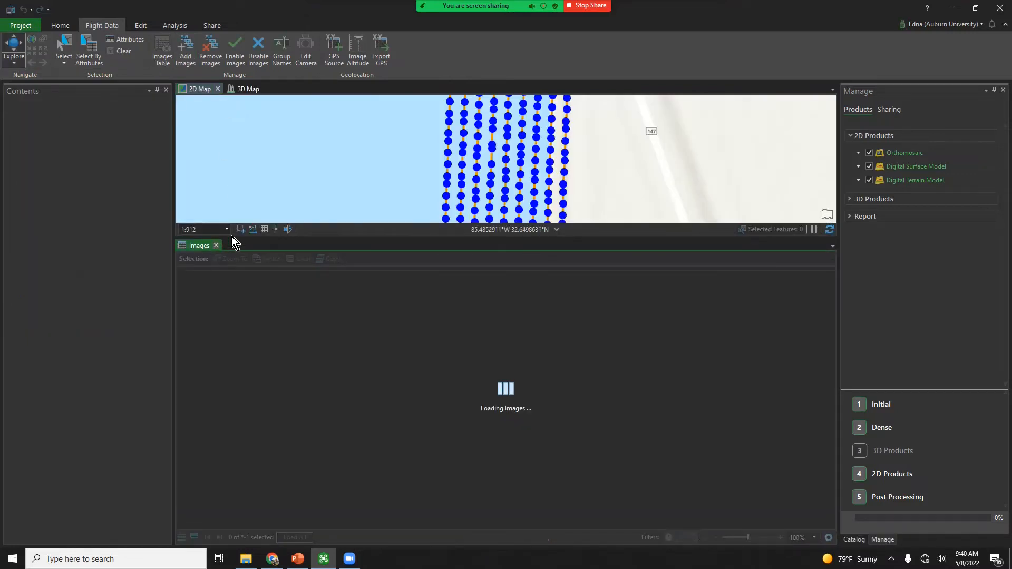
left_click_drag(304, 235, 305, 279)
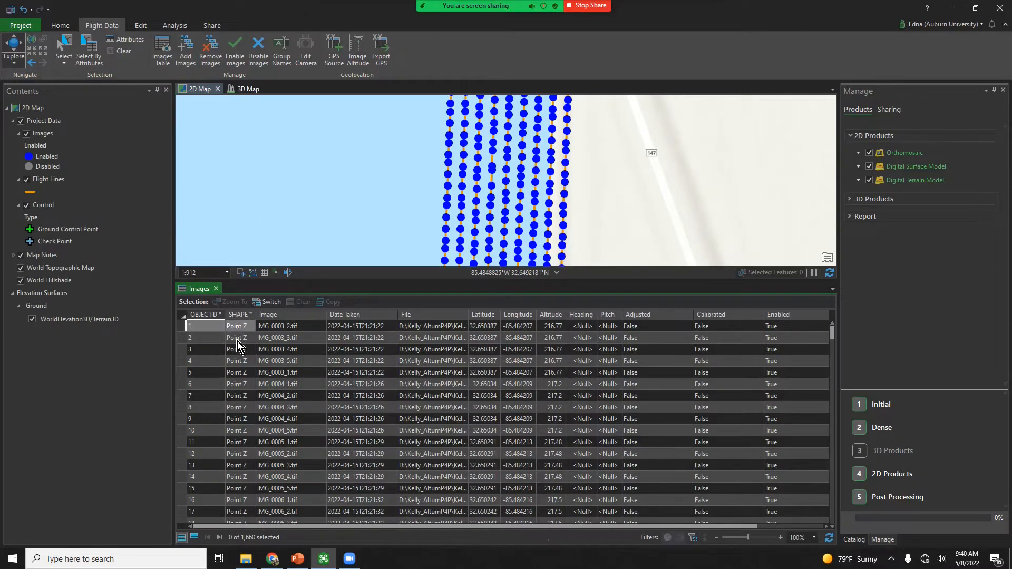
Step: Sort the images table by image name and narrow the Calibrated and Enabled columns to bring Group Name into view
left_click(288, 316)
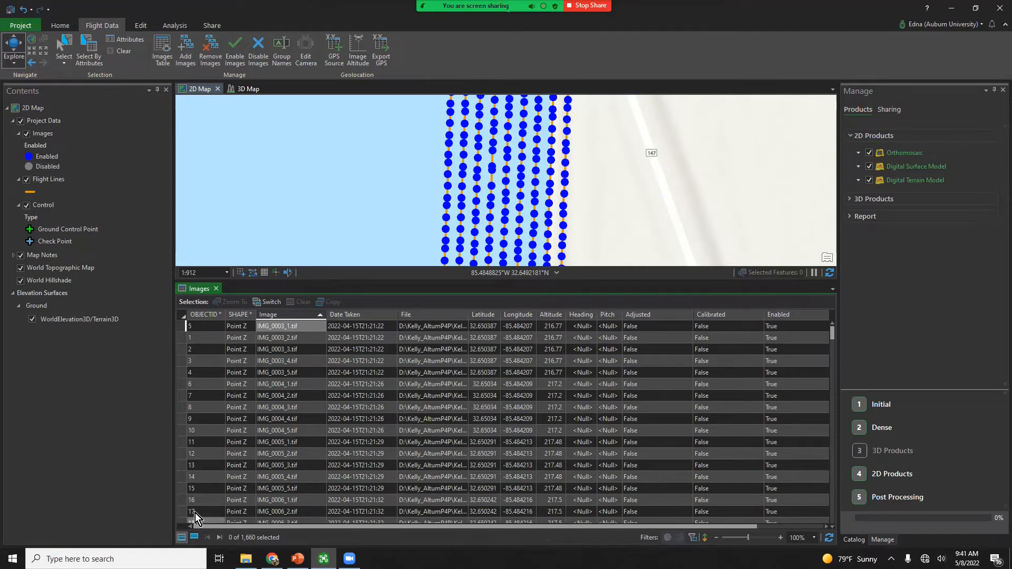
left_click_drag(219, 527, 359, 509)
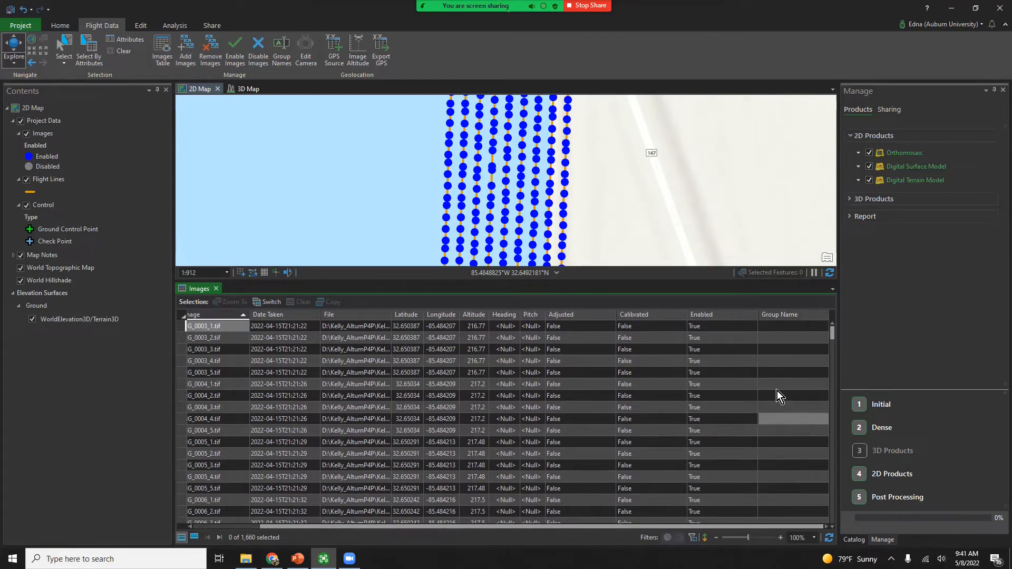
left_click_drag(759, 315, 671, 324)
left_click(664, 313)
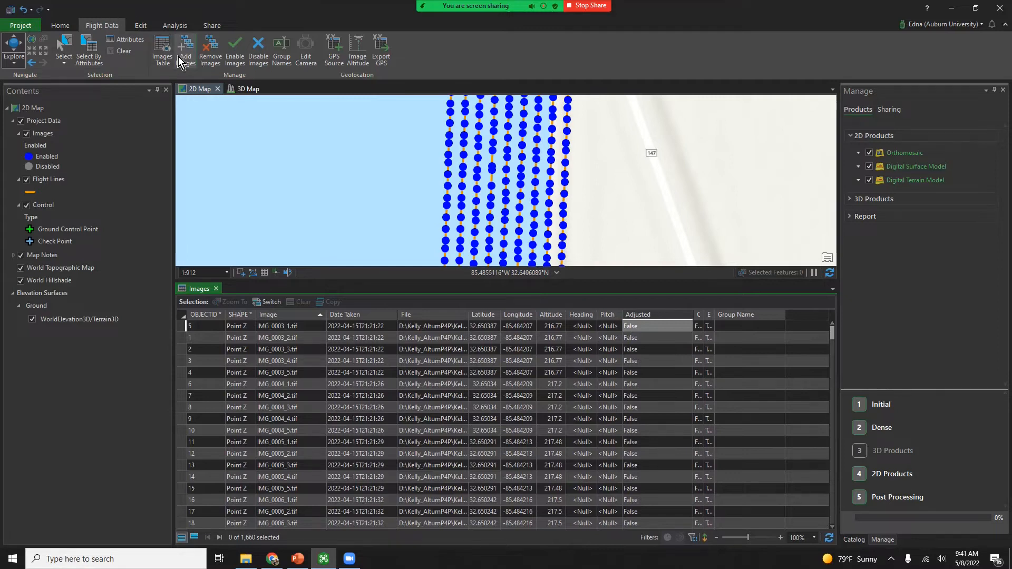
Step: Build an attribute selection expression for the images where Image ends with _1.tif
left_click(90, 53)
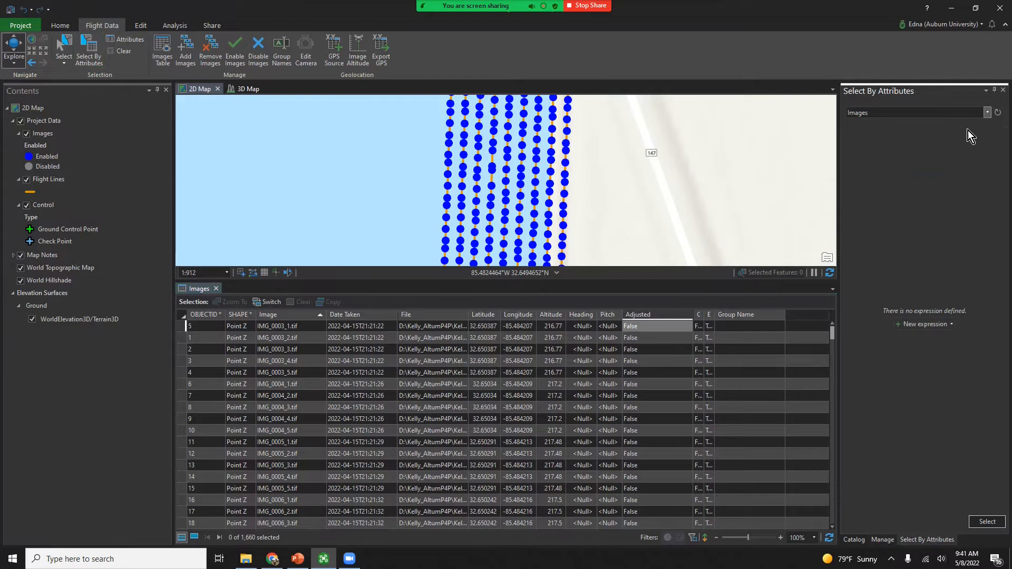
left_click(904, 327)
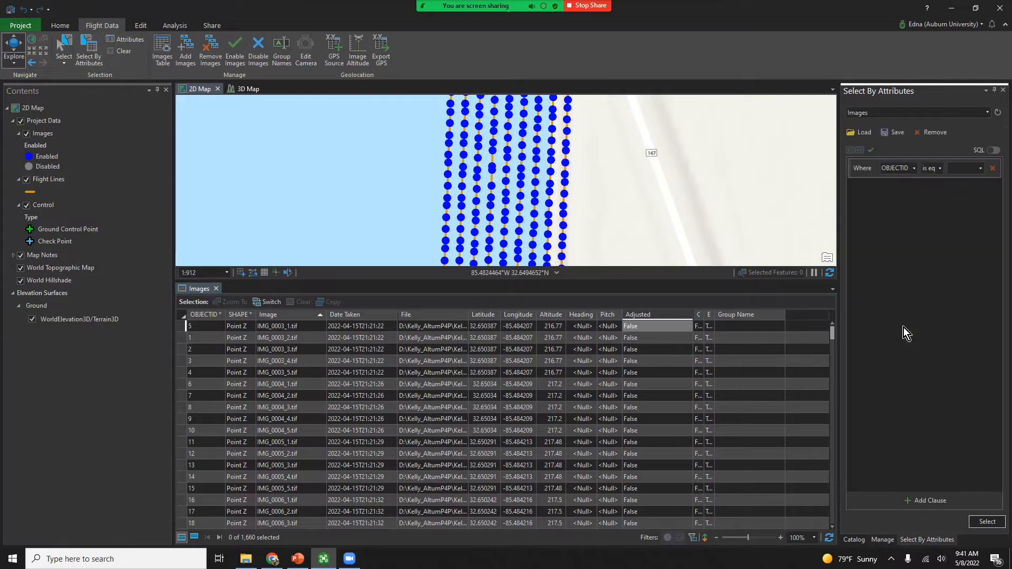
left_click(914, 167)
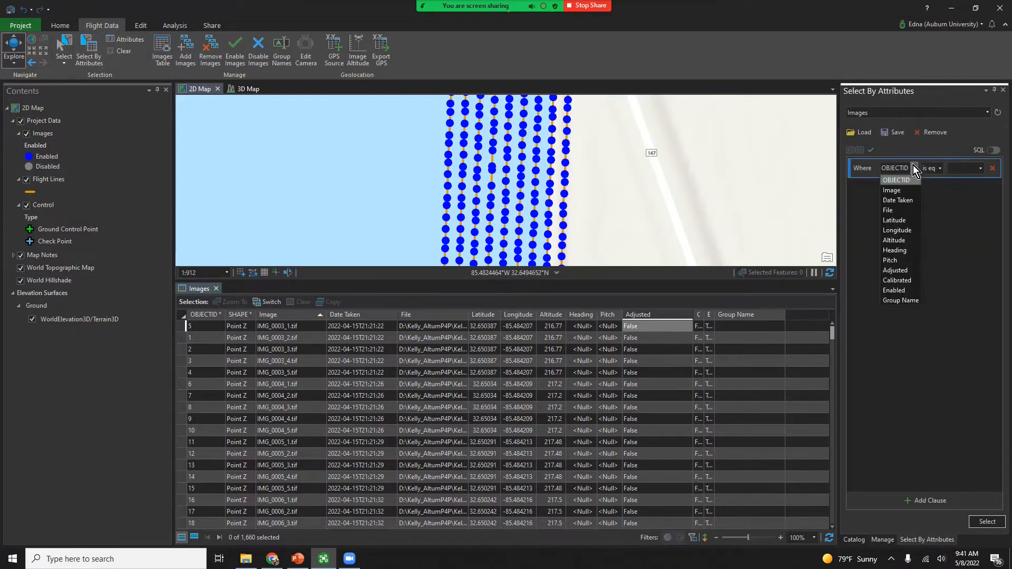
left_click(899, 190)
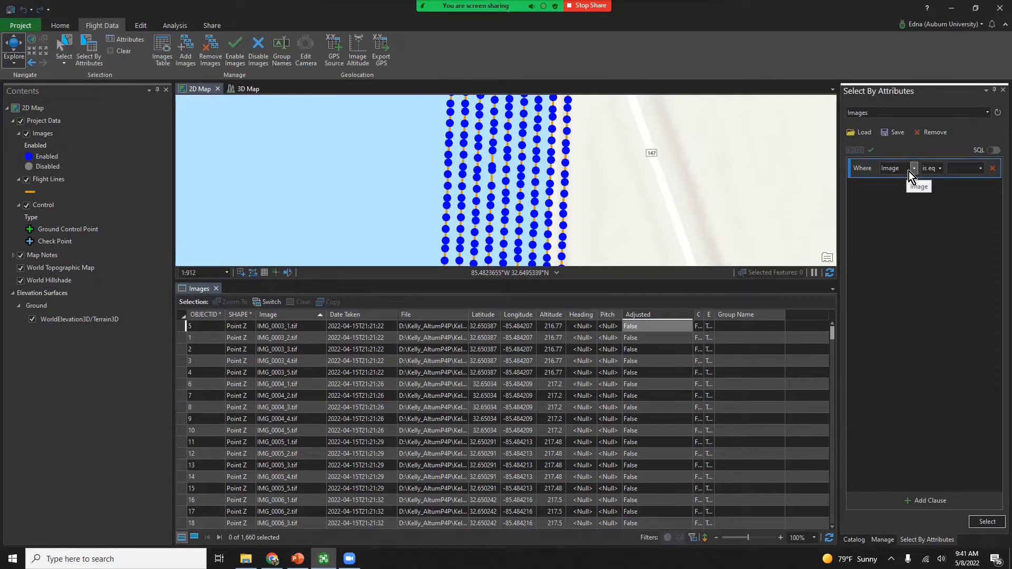
left_click(942, 169)
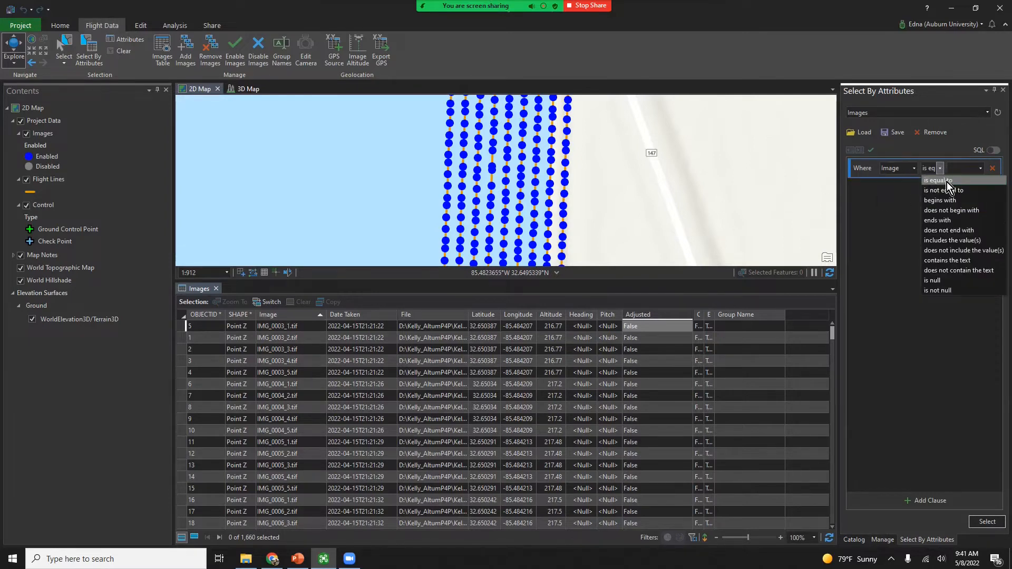
left_click(956, 221)
left_click(963, 165)
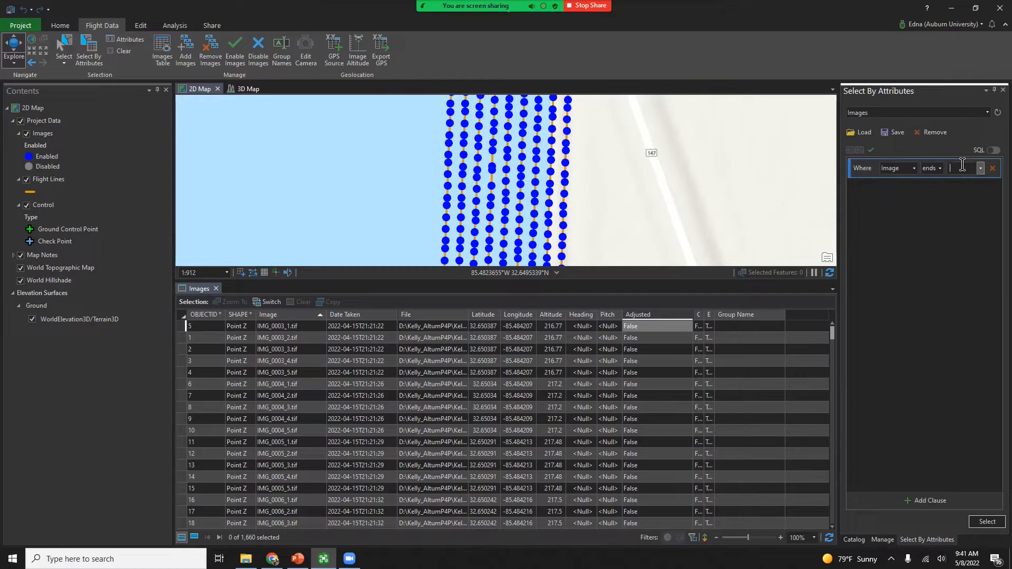
type("_1.tif")
Step: With the window placed beside the band table slide, select the _1.tif images and assign them the group name Blue
left_click_drag(762, 7, 1, 103)
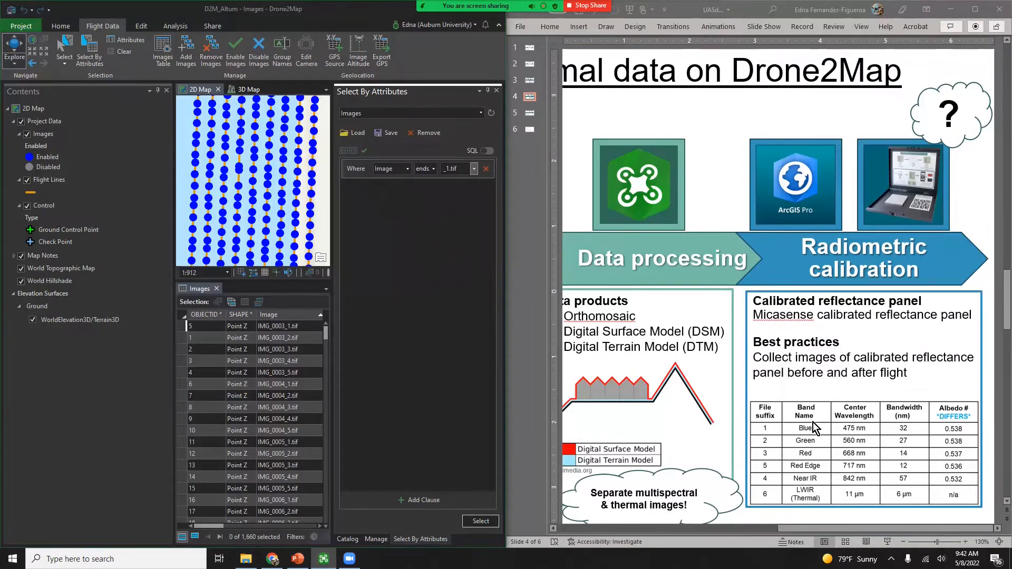
left_click(479, 525)
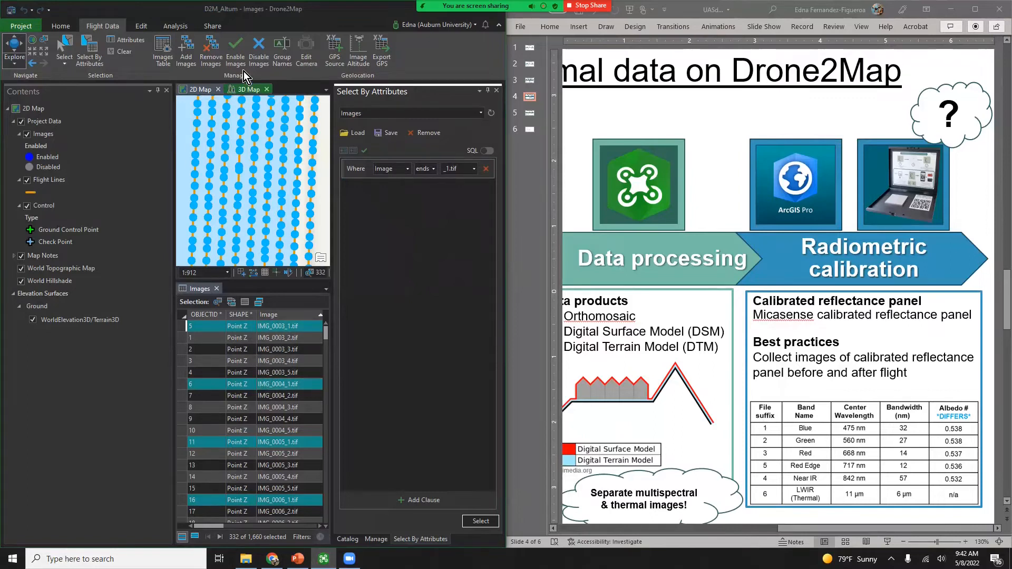
left_click(279, 52)
left_click_drag(188, 64, 357, 182)
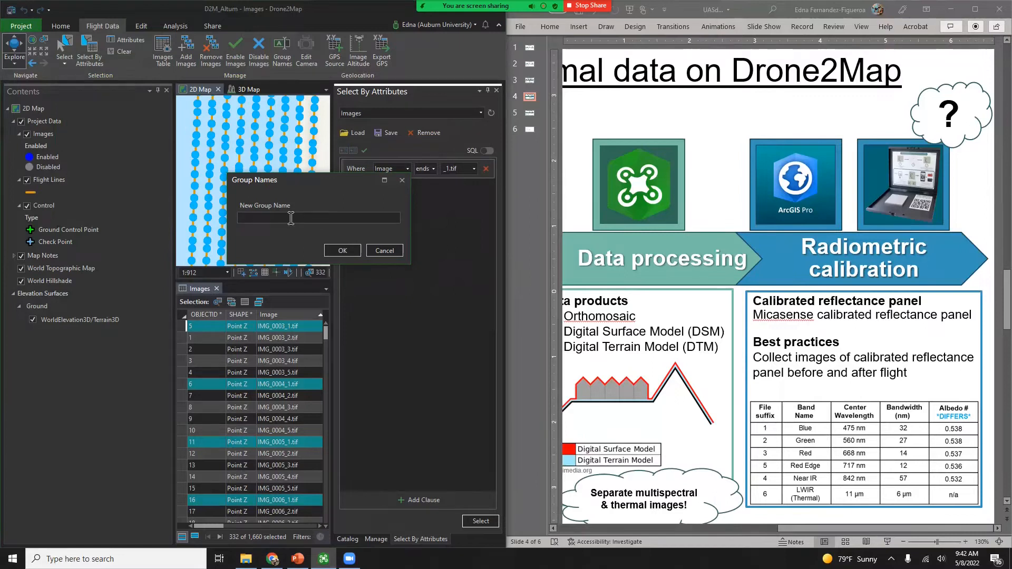
type("Blue")
left_click(330, 252)
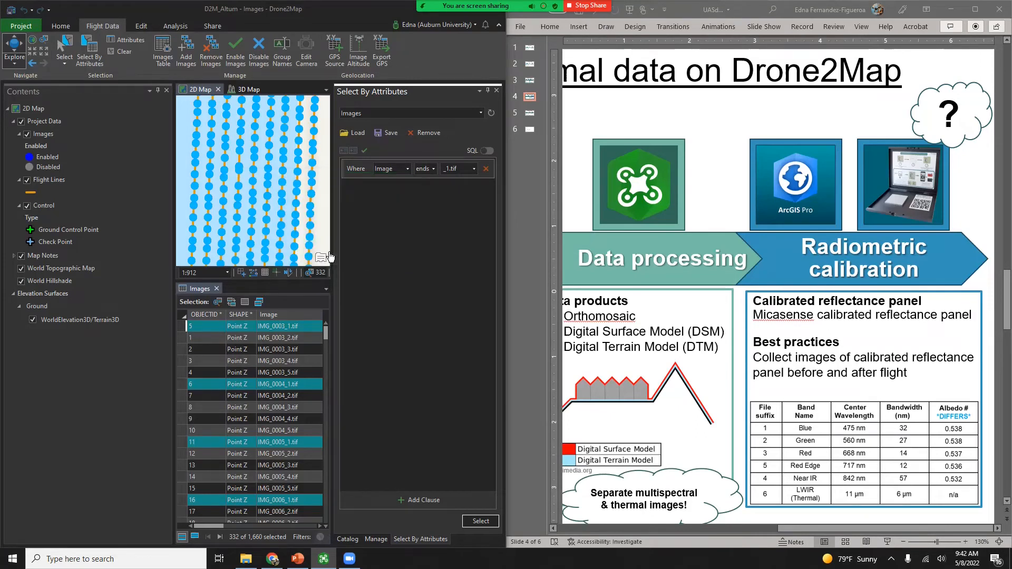
Step: Check the Group Name column in the images table and narrow the Contents pane to widen the table
left_click_drag(207, 524, 310, 511)
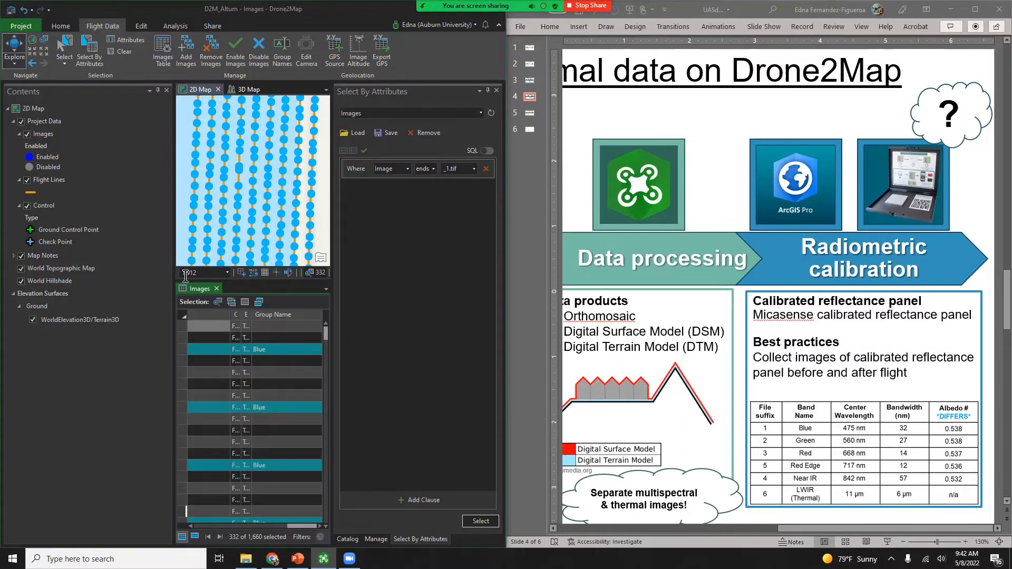
left_click_drag(176, 248, 51, 267)
left_click_drag(245, 528, 108, 530)
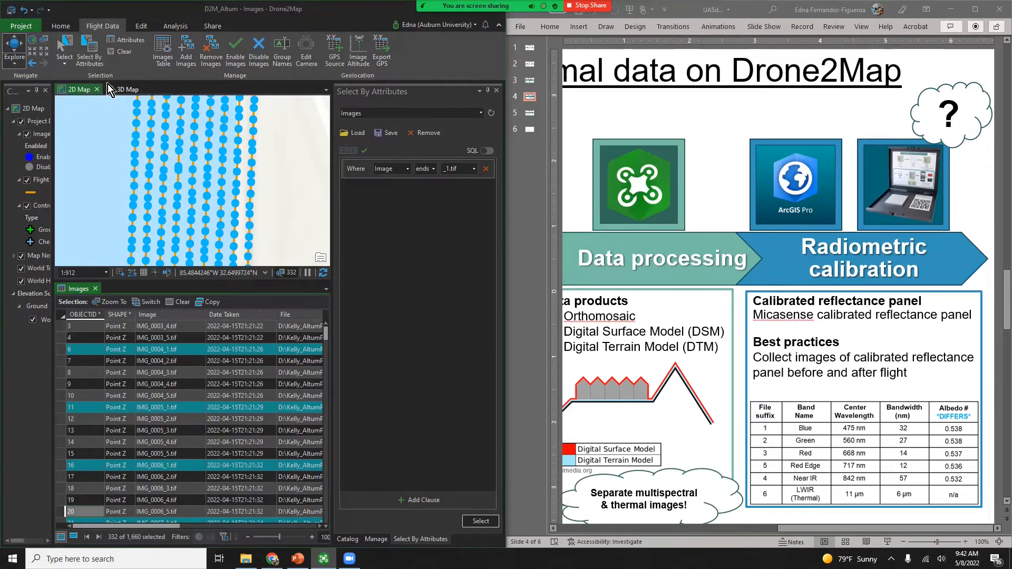
Step: Clear the selection, select the images ending with _2.tif and assign them the group name Green
left_click(116, 53)
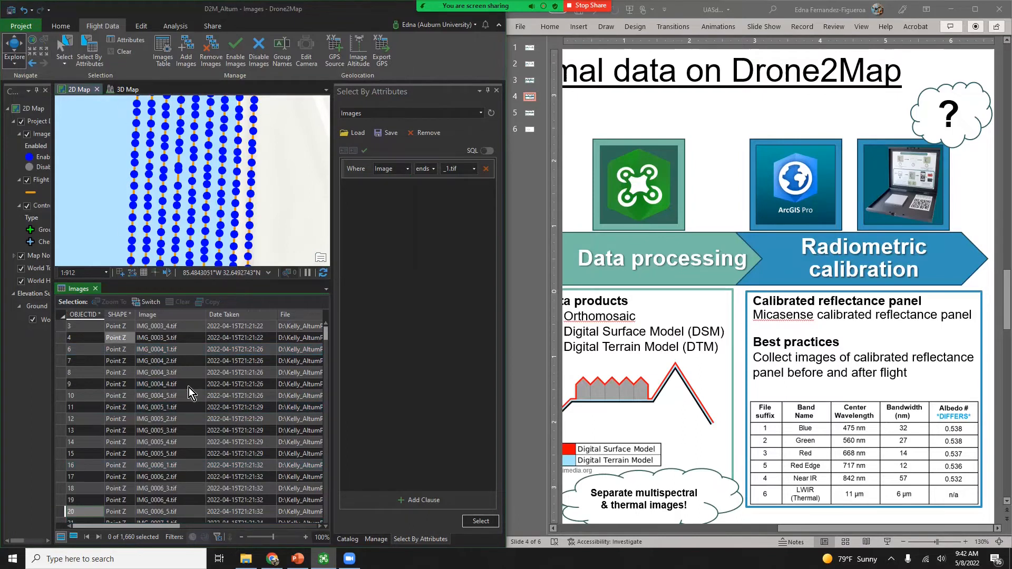
left_click(449, 169)
type("1")
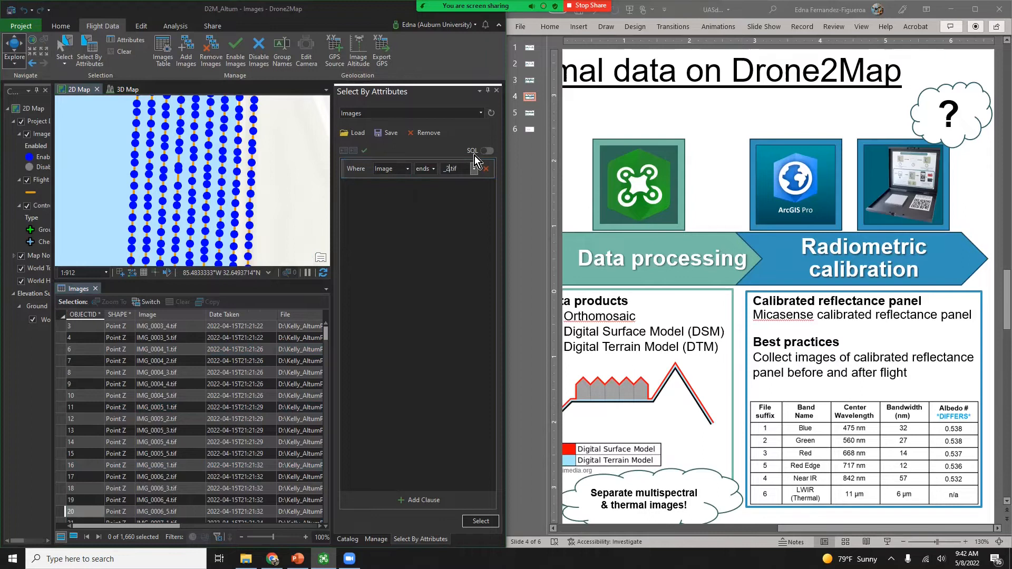
left_click(481, 522)
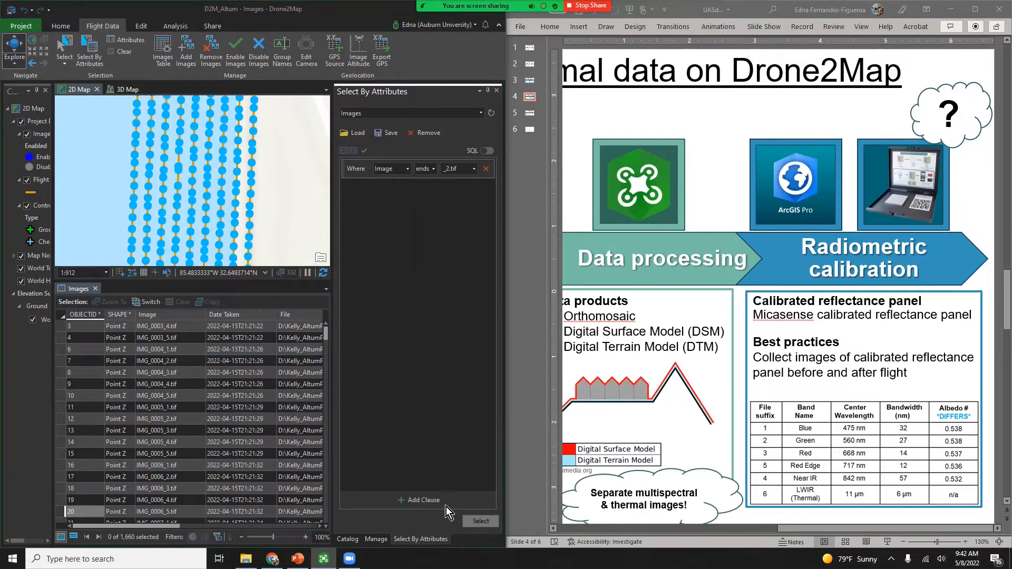
left_click(277, 52)
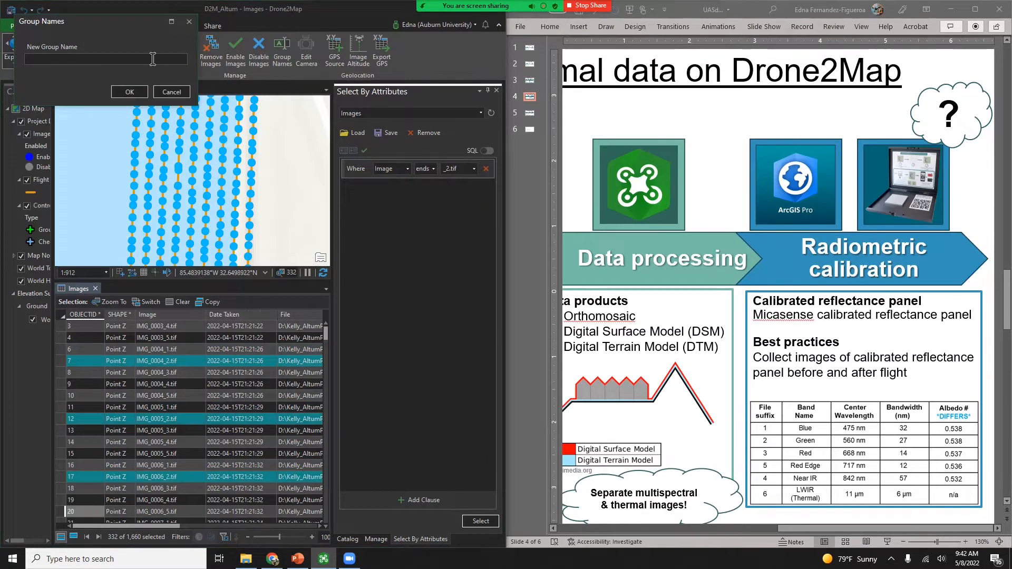
type("Green")
left_click(130, 91)
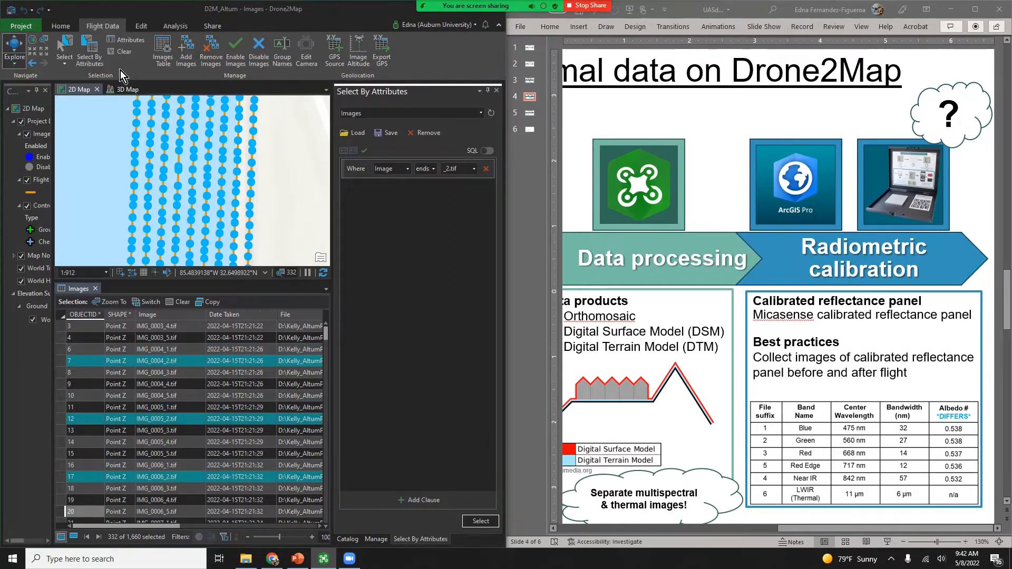
Step: Clear the selection, select the images ending with _3.tif and assign them the group name Red
left_click(118, 55)
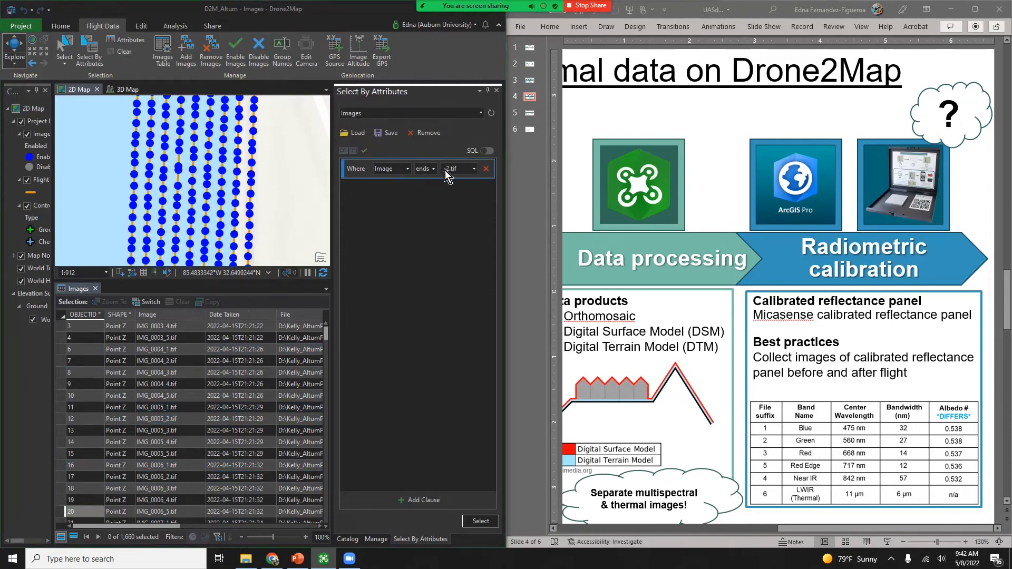
left_click(475, 169)
left_click(475, 169)
left_click(450, 168)
key("BackSpace")
type("3")
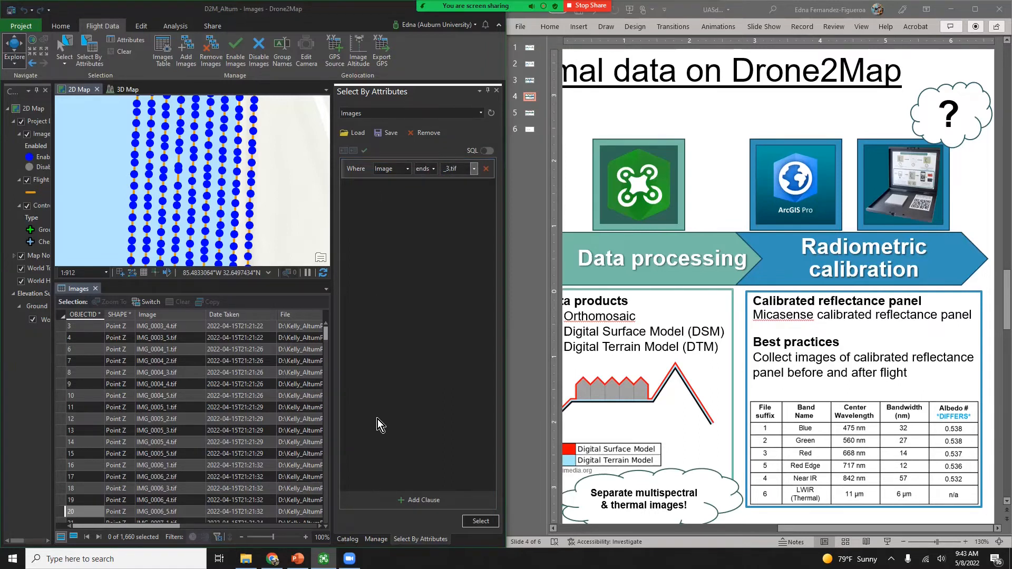
left_click(474, 517)
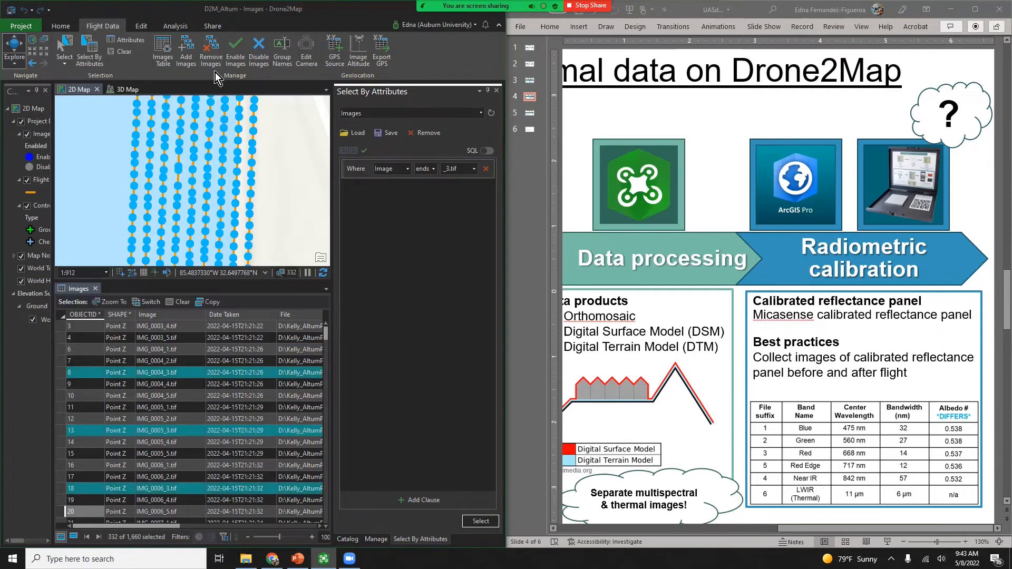
left_click(283, 58)
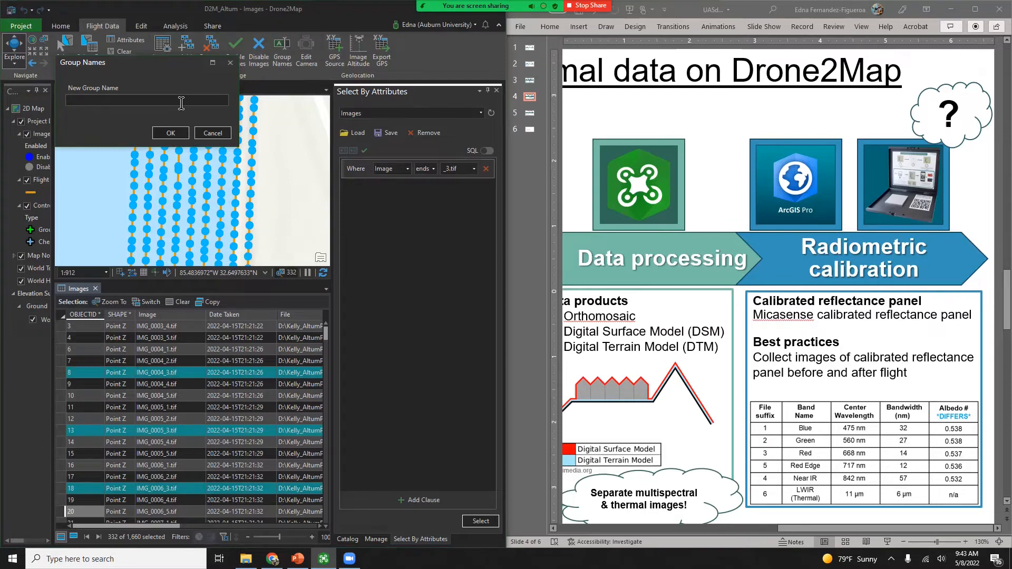
type("Red")
left_click(171, 134)
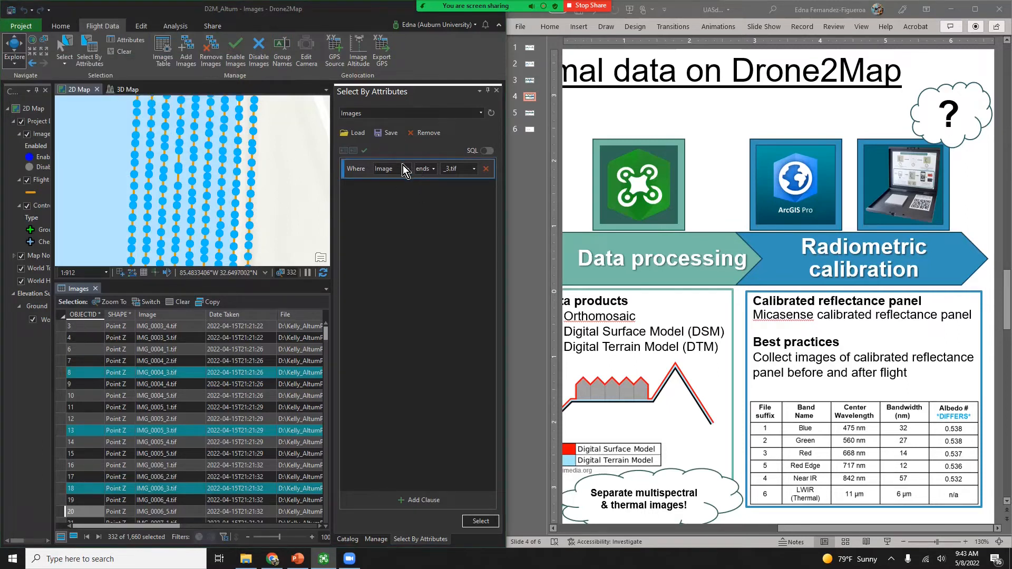
Step: Replace the selection with the images ending with _4.tif and assign them the group name NIR
left_click(407, 168)
left_click(407, 169)
left_click(451, 169)
type("4")
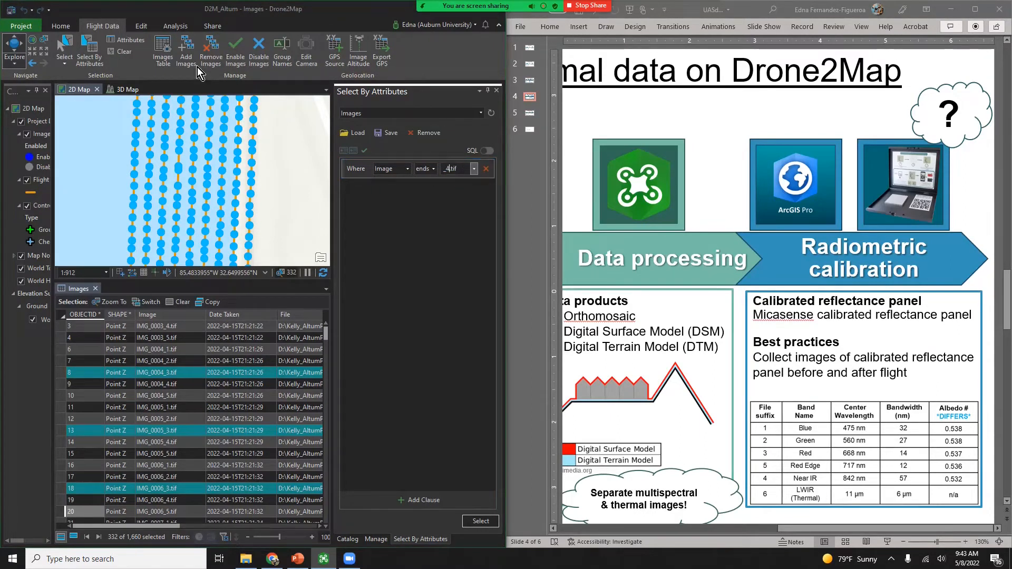
left_click(125, 52)
left_click(481, 520)
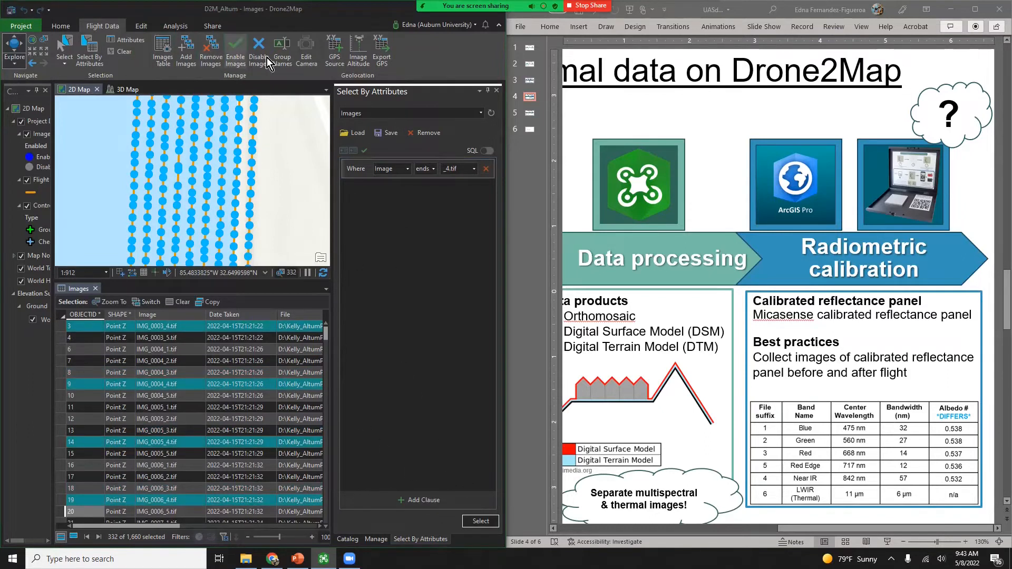
left_click(283, 56)
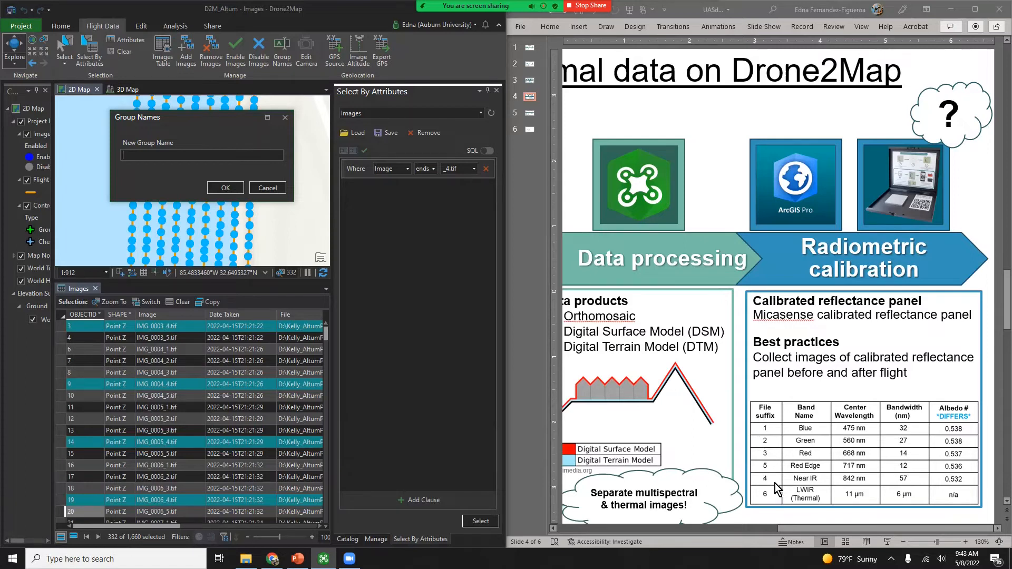
type("NIT")
key("BackSpace")
type("R")
left_click(232, 189)
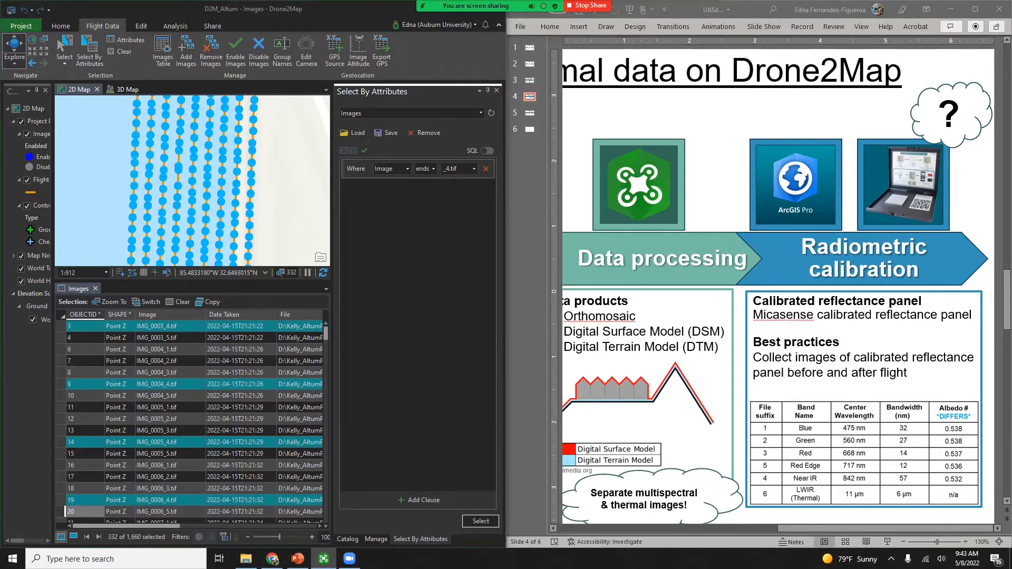
Step: Clear the selection, select the images ending with _5.tif and assign them the group name RE
left_click(122, 53)
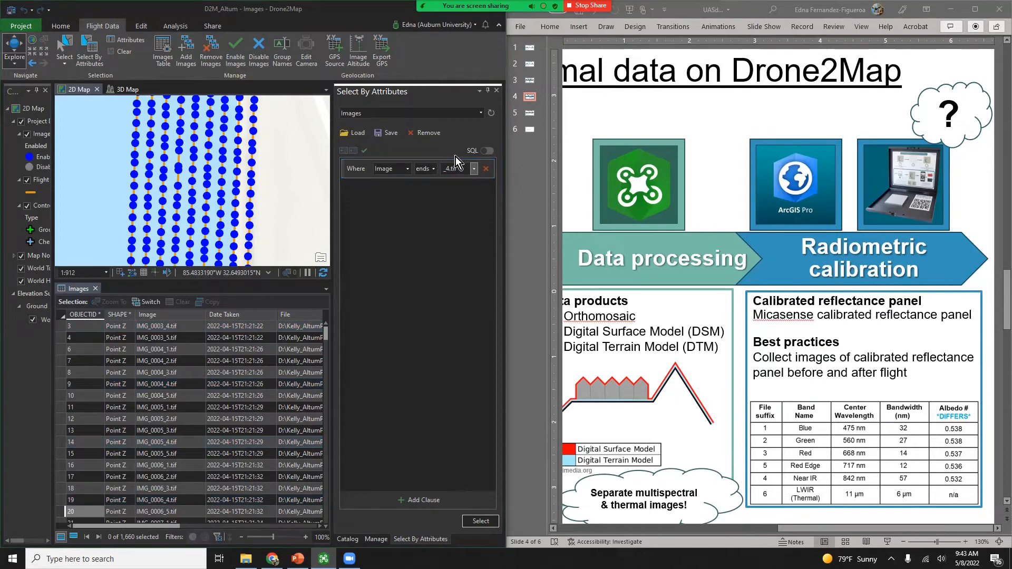
left_click(496, 522)
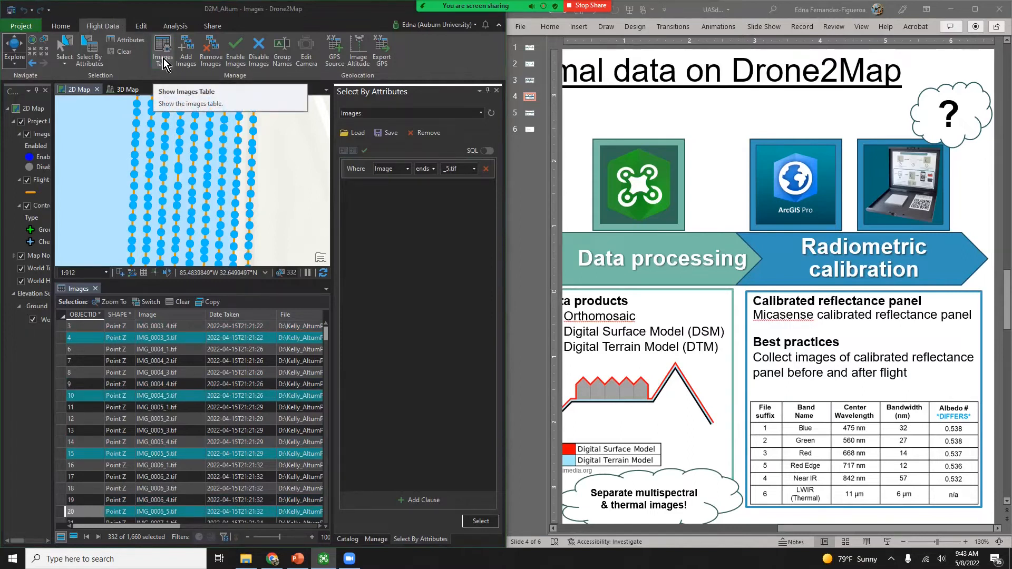
left_click(281, 51)
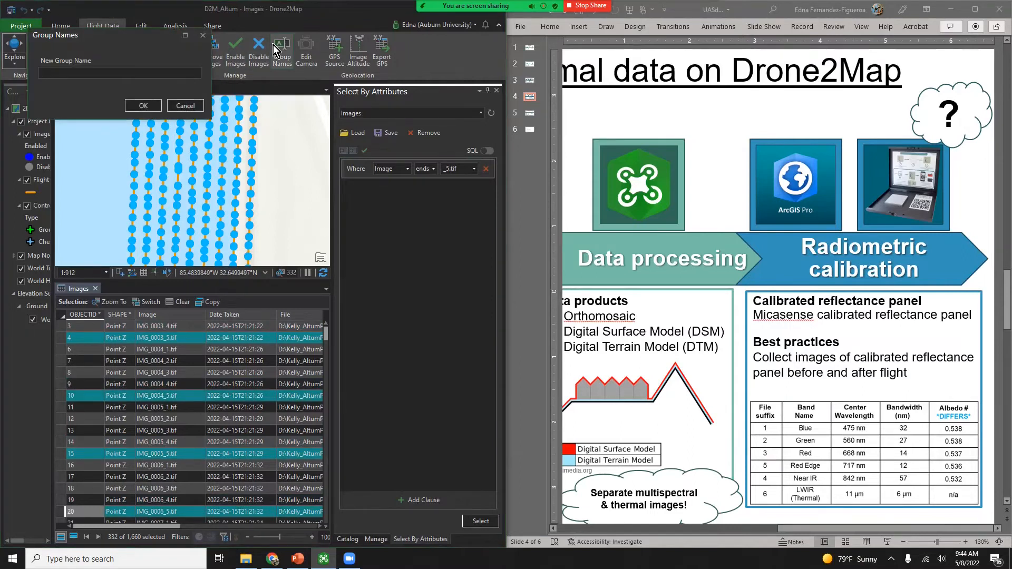
type("RedEdge")
key("BackSpace")
key("BackSpace")
key("BackSpace")
key("BackSpace")
key("BackSpace")
key("BackSpace")
type("E")
left_click(143, 105)
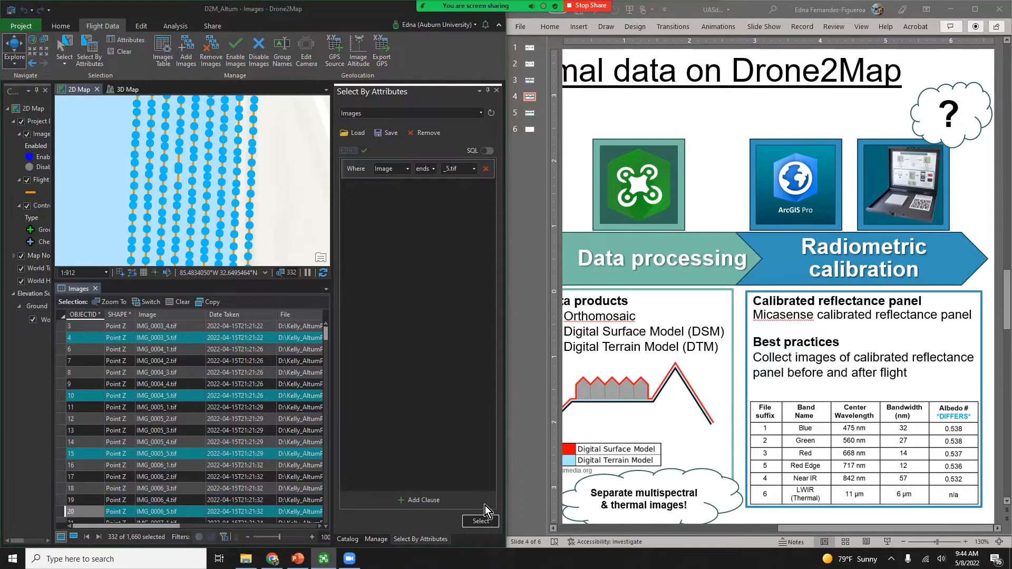
Step: Close the attribute selection pane, maximize the Drone2Map window and clear the image selection
left_click(495, 91)
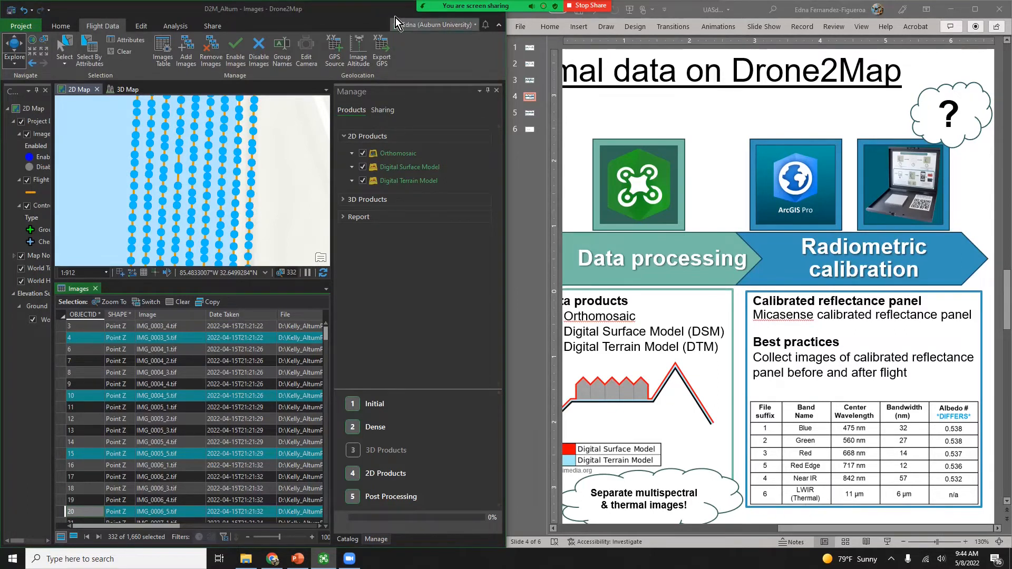
left_click_drag(377, 5, 107, 158)
left_click(654, 147)
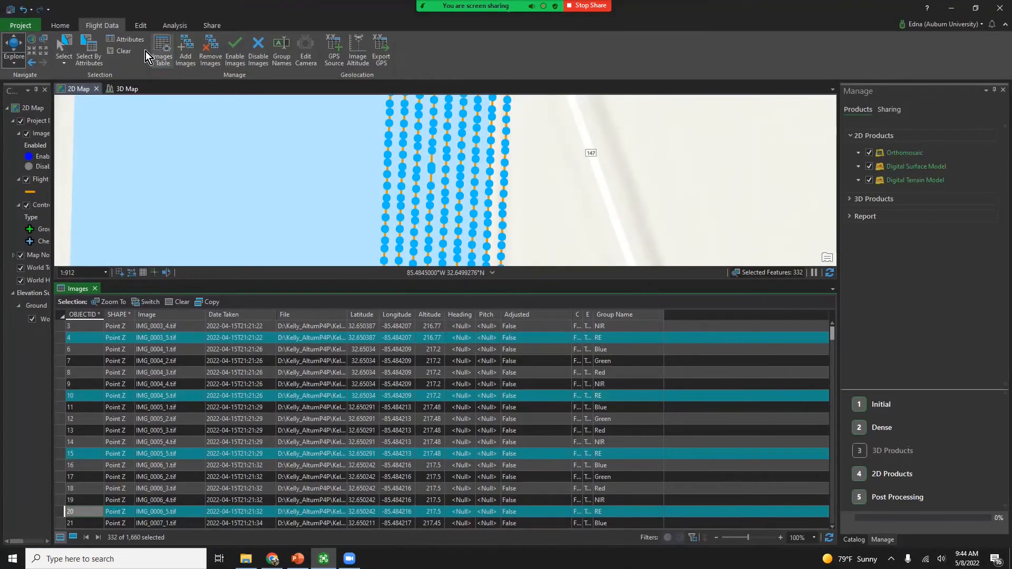
left_click(121, 50)
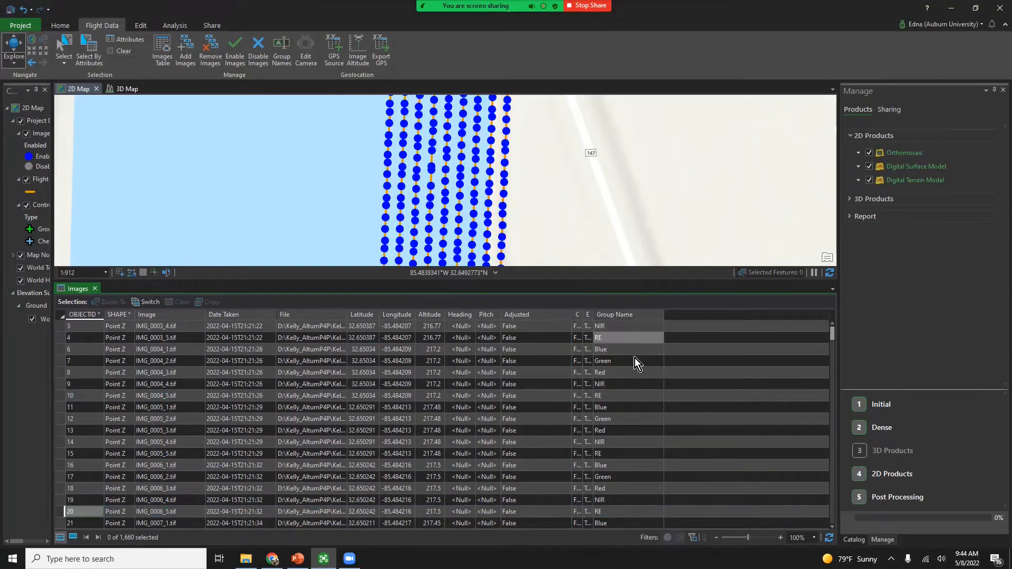
Step: Examine the Group Name values down to the last record of the images table
left_click(622, 327)
key("Down")
key("Down")
key("Down")
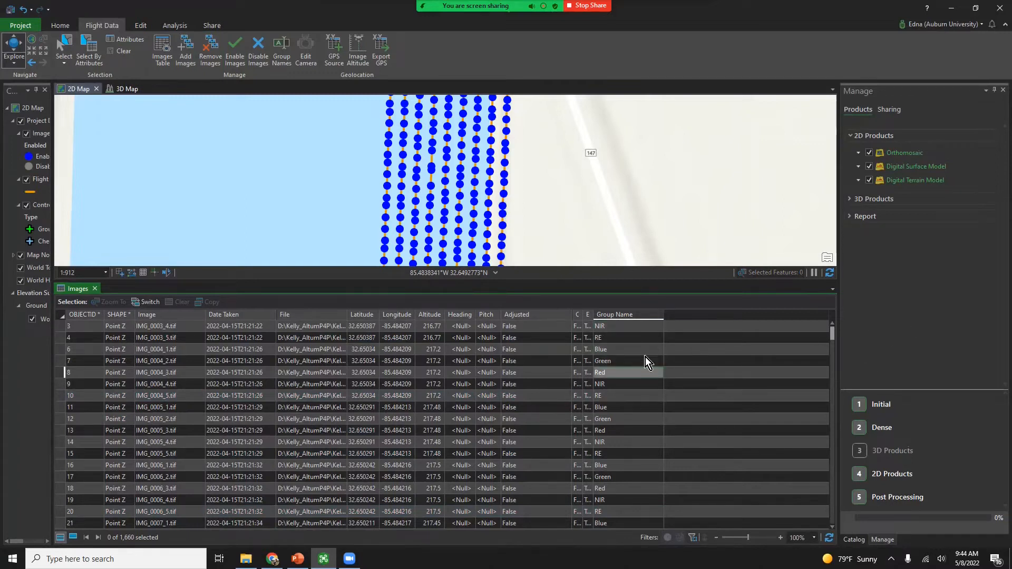
scroll(760, 370, "down", 4)
left_click_drag(829, 338, 841, 527)
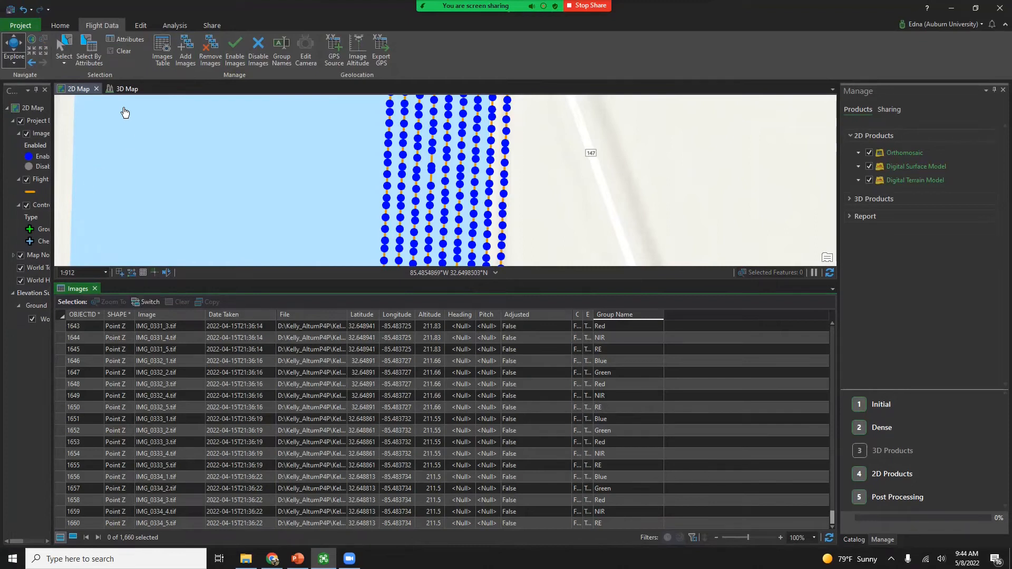
Step: Save the project and start a control import from a CSV or text file
left_click(10, 9)
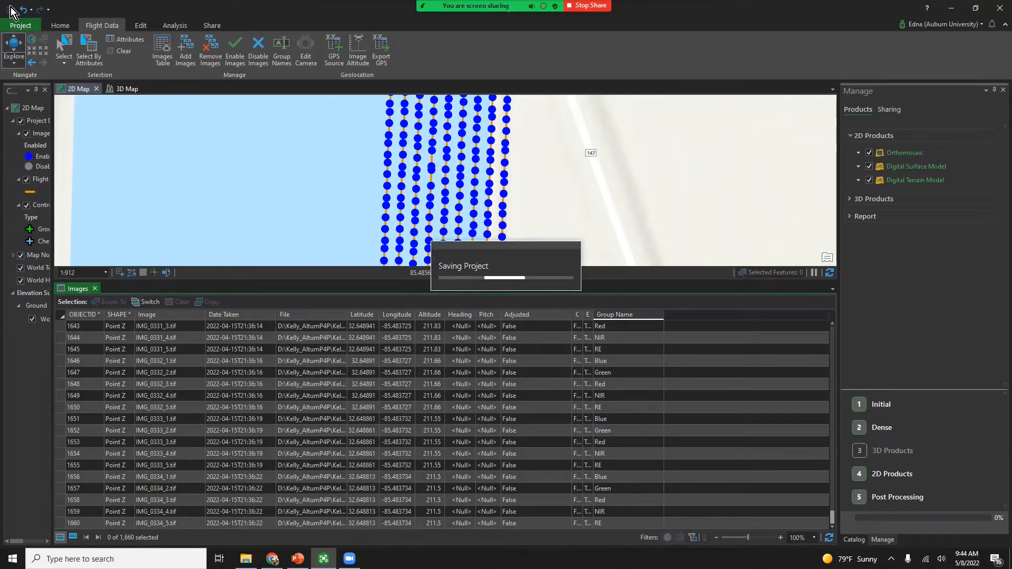
left_click(60, 25)
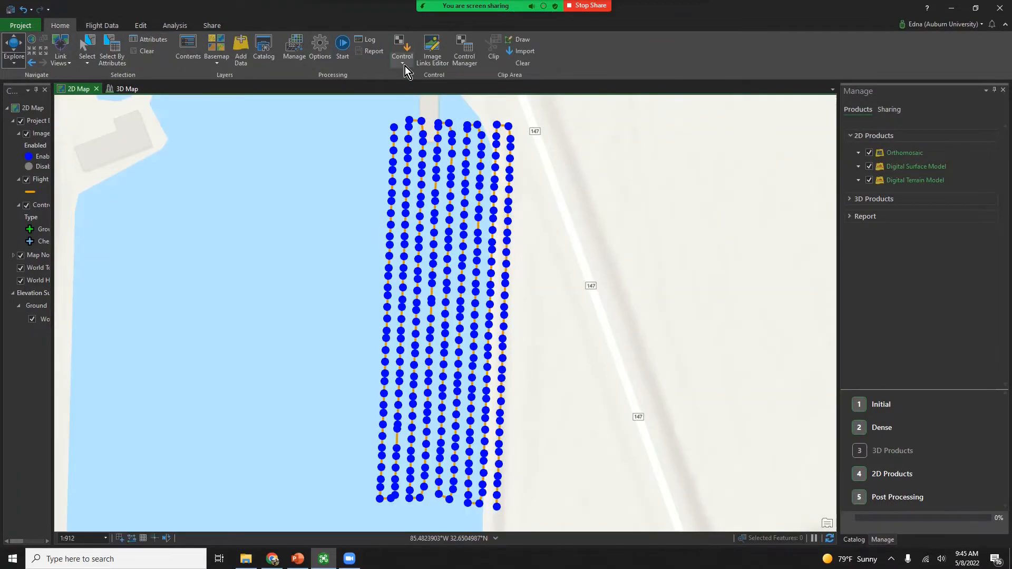
left_click(405, 62)
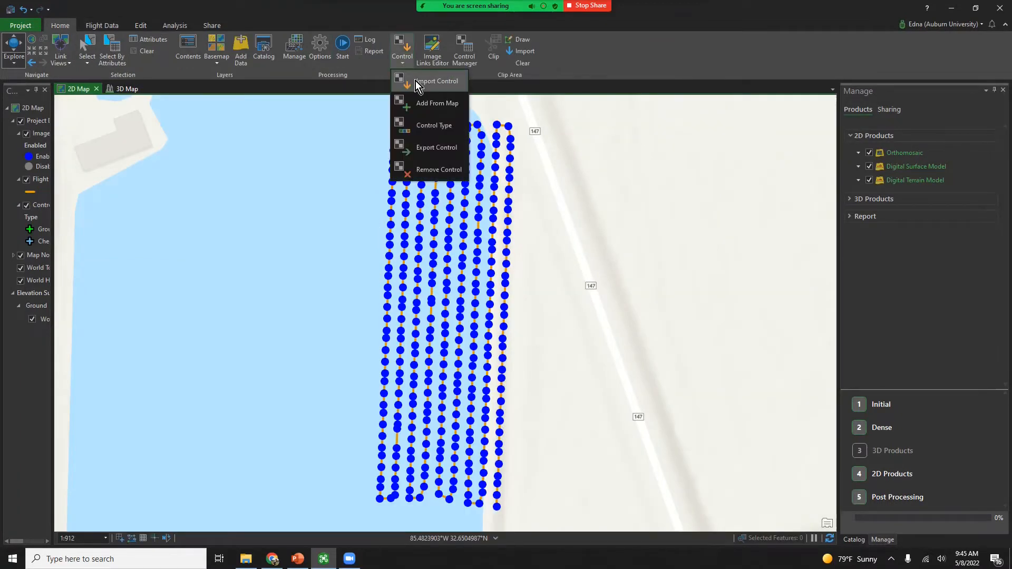
left_click(416, 80)
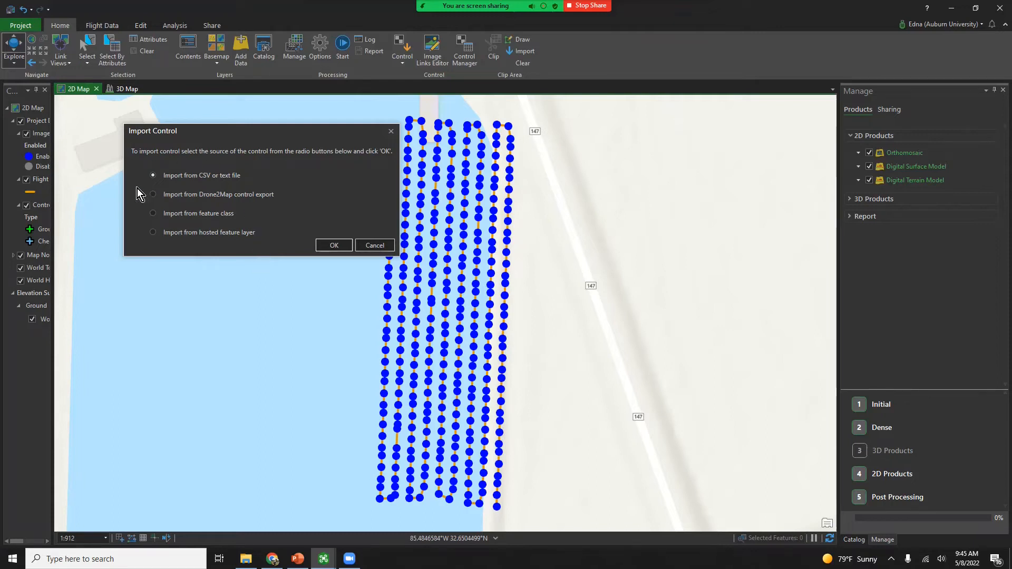
left_click(332, 246)
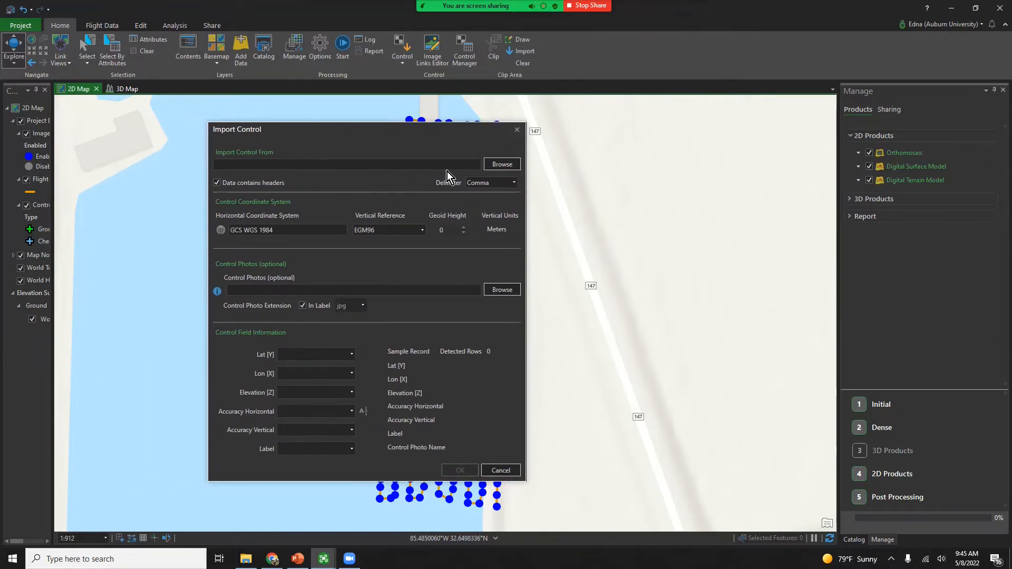
Step: Choose GCP_Kelly_AltumQuantix_041522.csv from D:\Kelly_AltumP4P\GCPs_04152022 as the control file
left_click(510, 164)
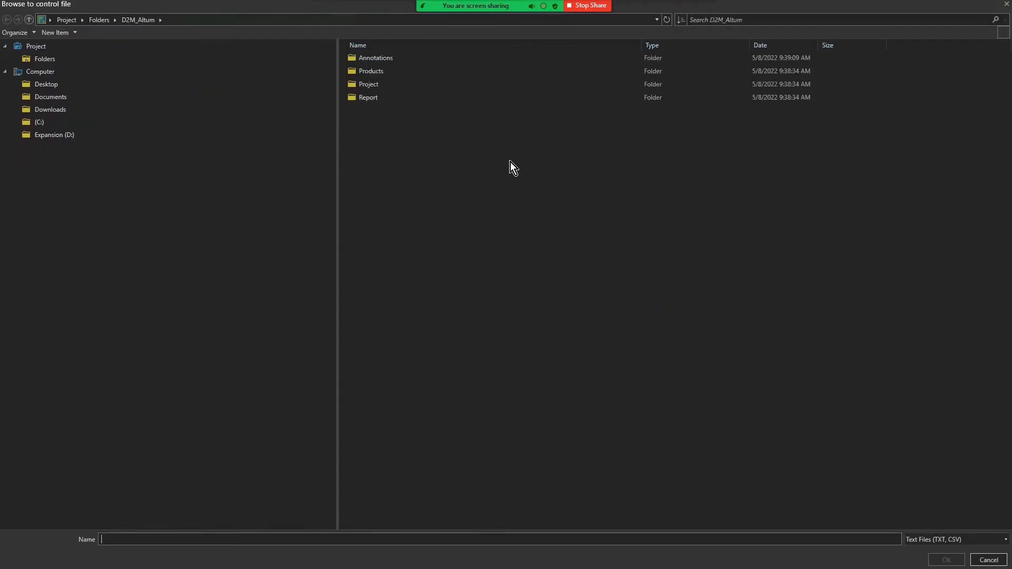
left_click(167, 137)
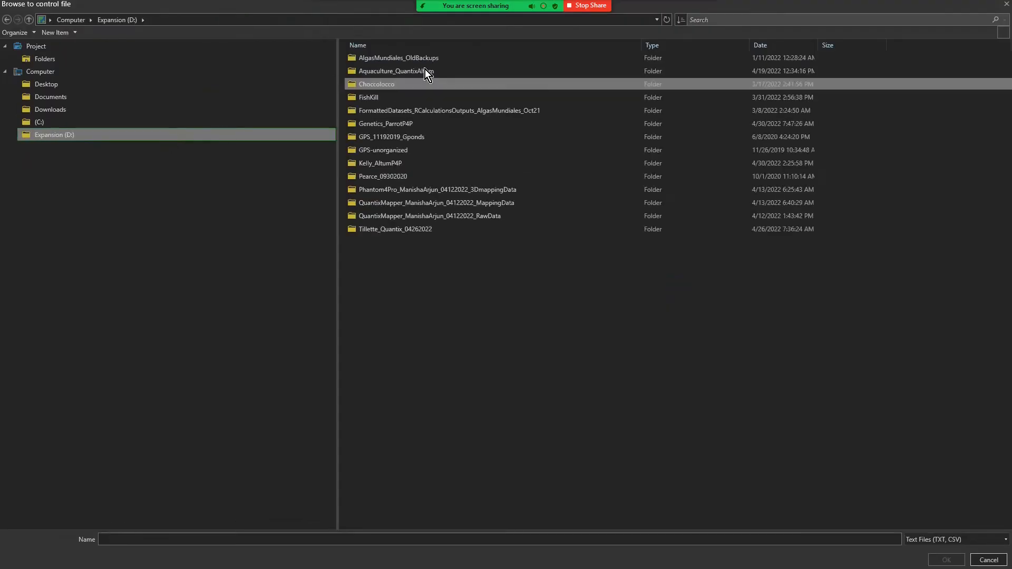
double_click(403, 165)
double_click(383, 85)
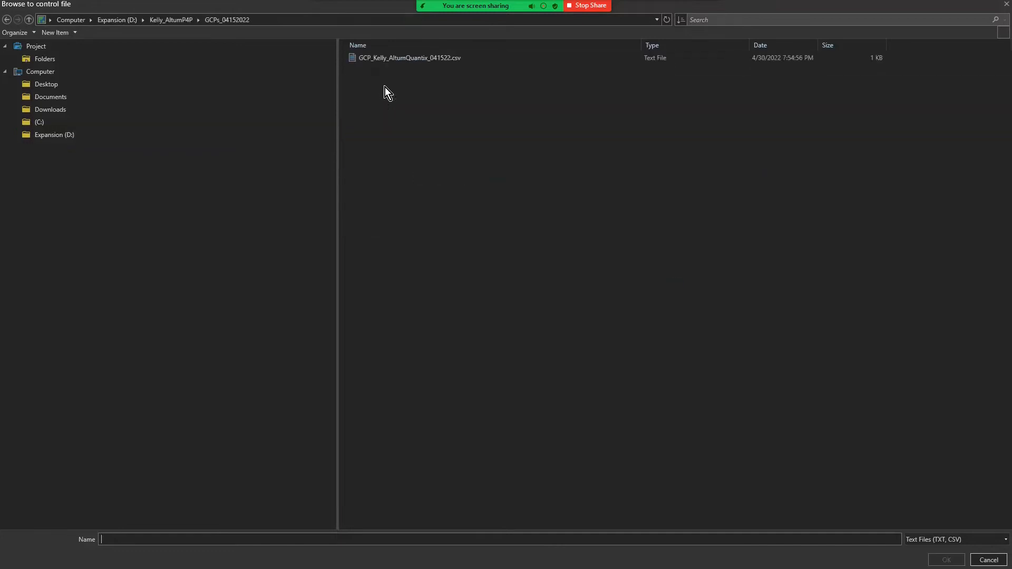
left_click(389, 61)
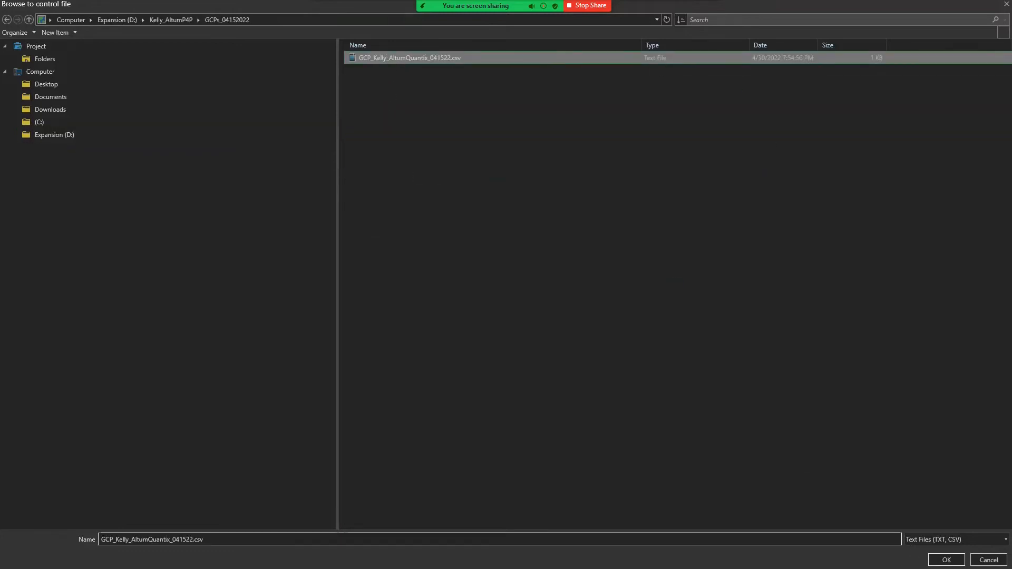
left_click(947, 560)
Step: Use the GCPid field as the control label and import the control points in GCS WGS 1984
left_click_drag(231, 230, 282, 231)
left_click(275, 229)
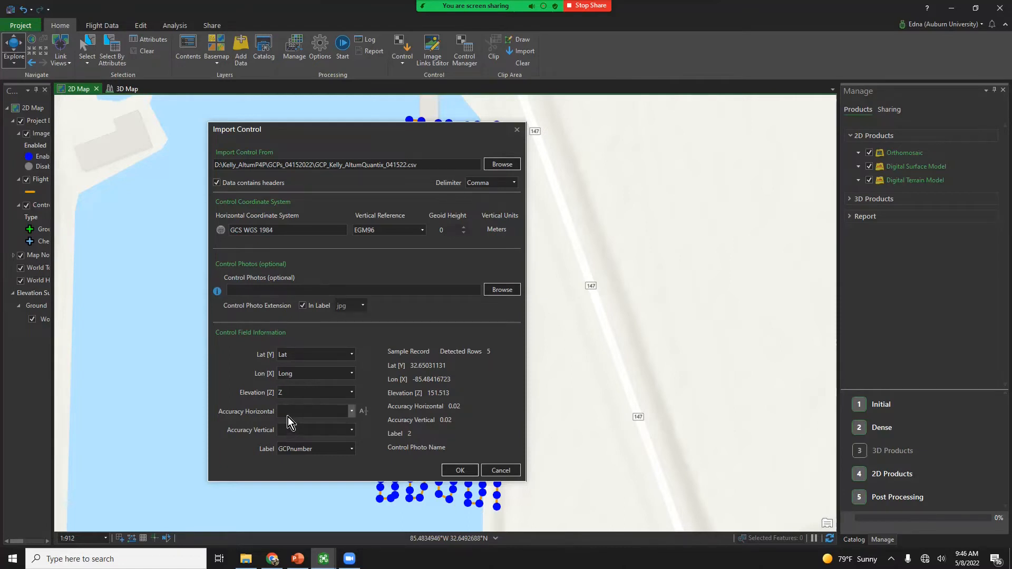
left_click(335, 451)
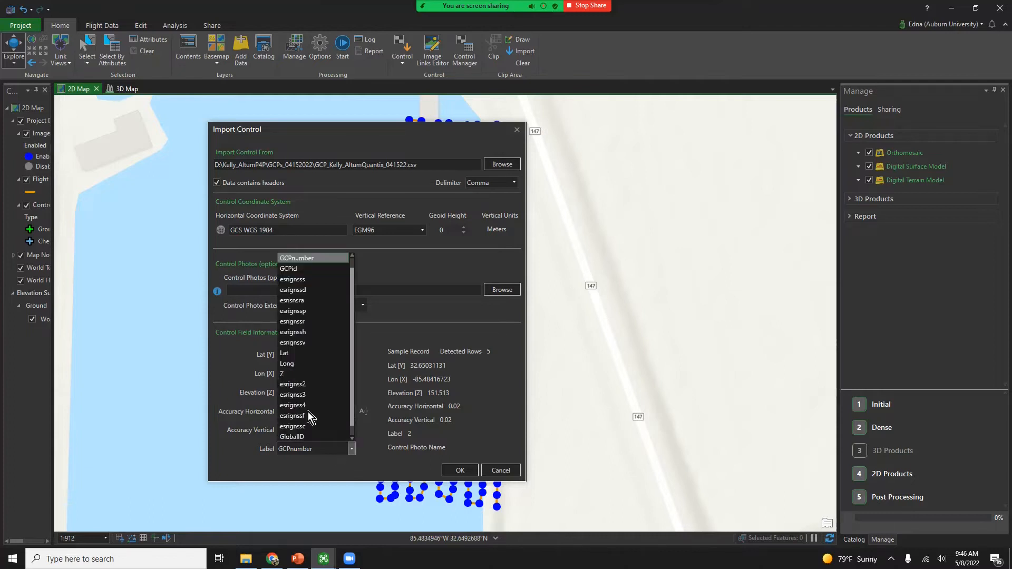
left_click(315, 260)
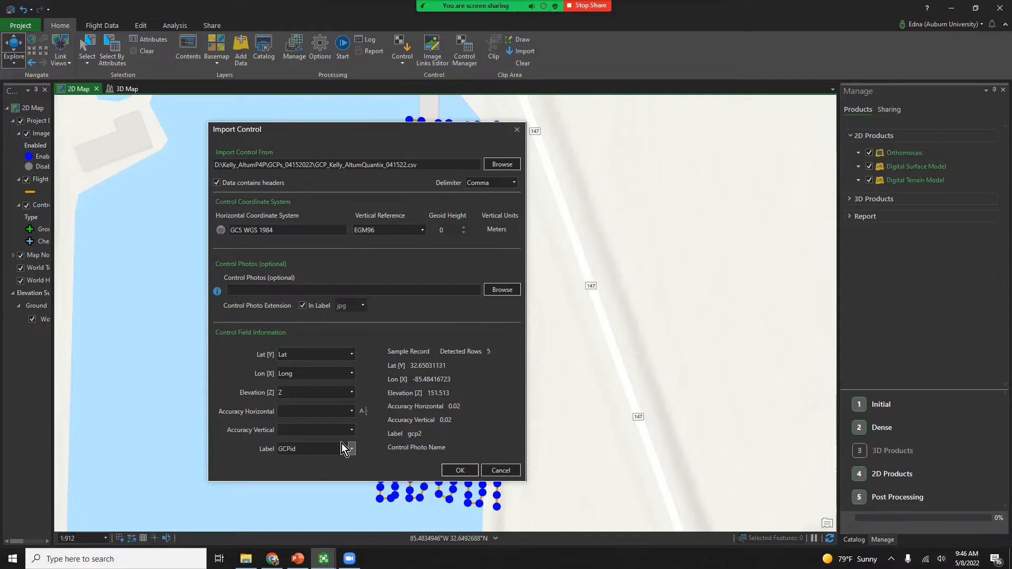
left_click(455, 471)
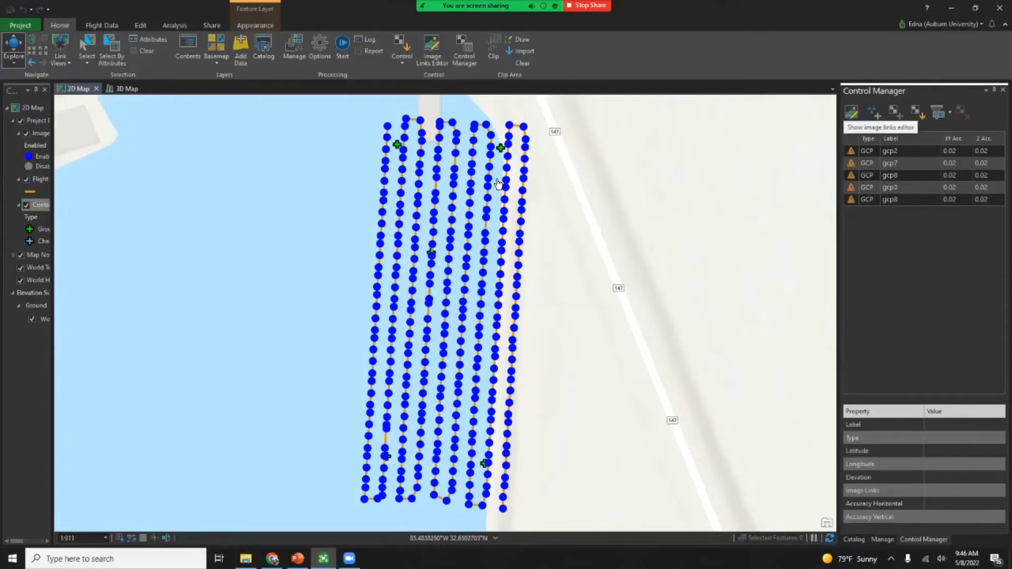
right_click(37, 207)
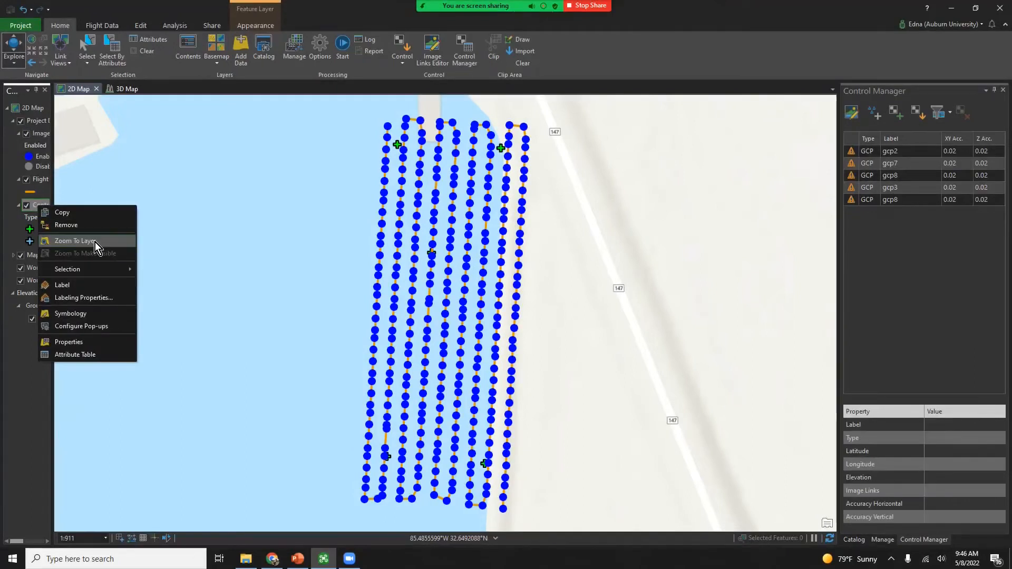
left_click(33, 201)
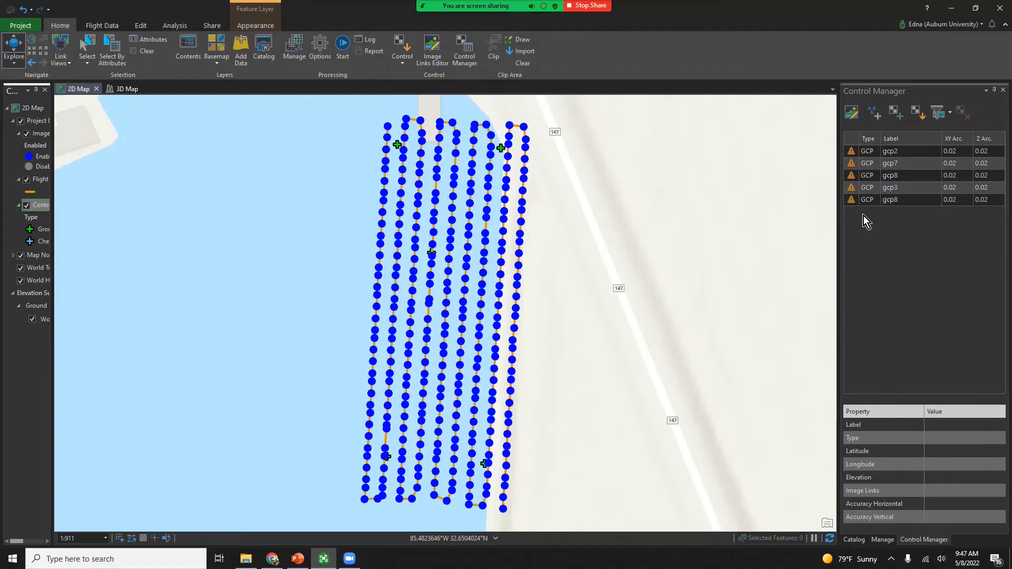
Step: Open the image links editor for gcp2 and choose Ground Control Point as its control point type
left_click(850, 112)
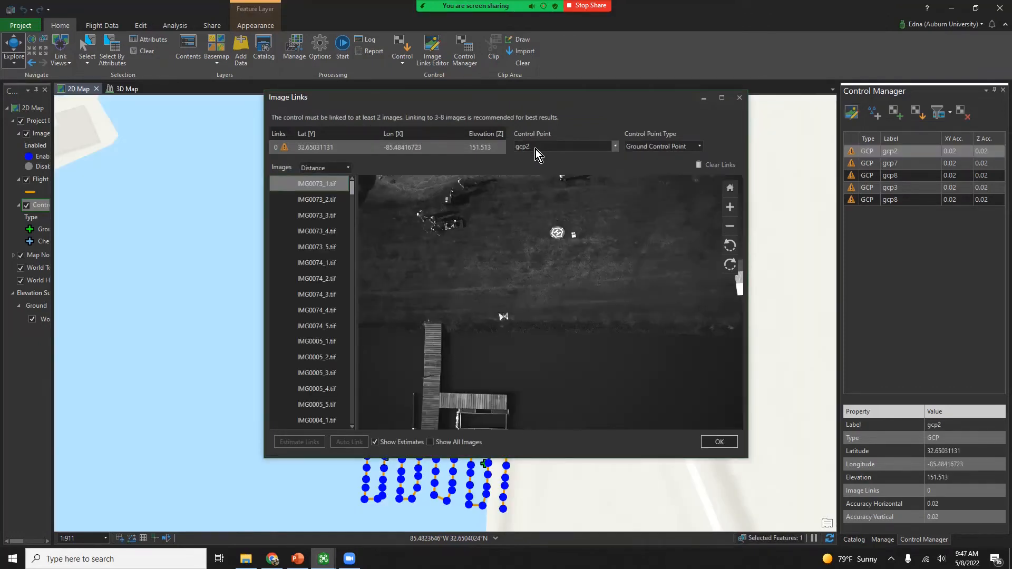
left_click(573, 148)
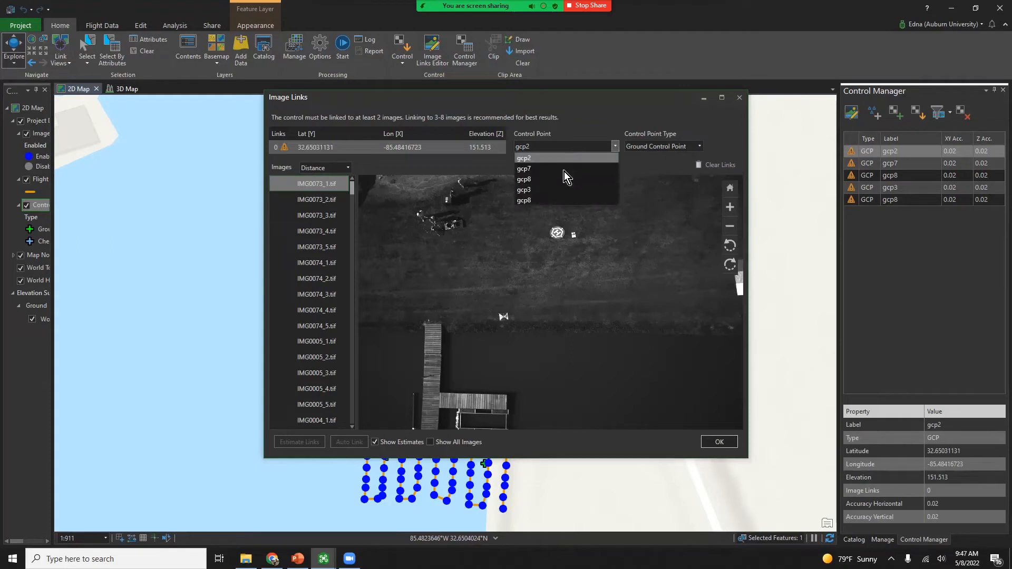
left_click(543, 122)
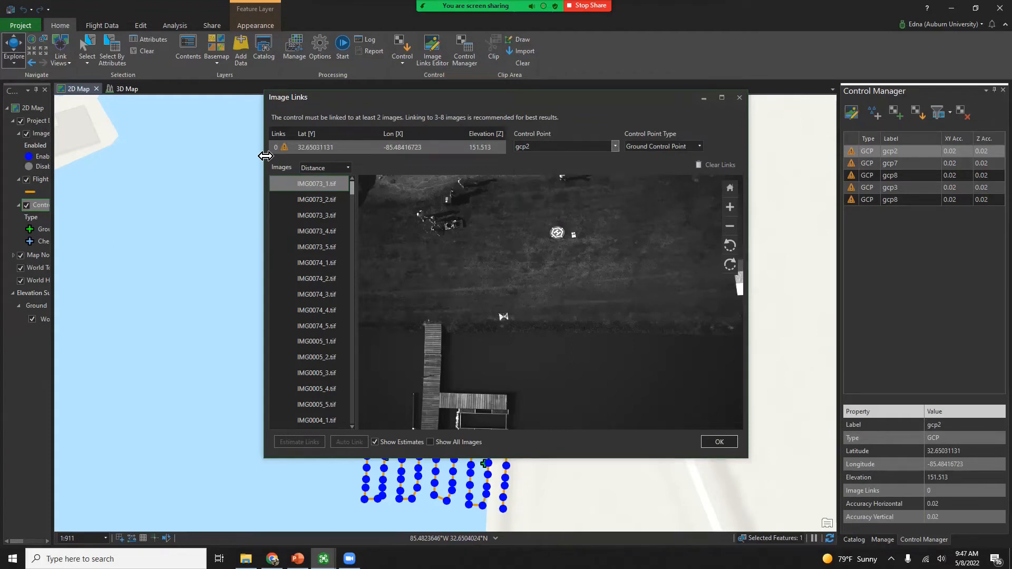
left_click(647, 147)
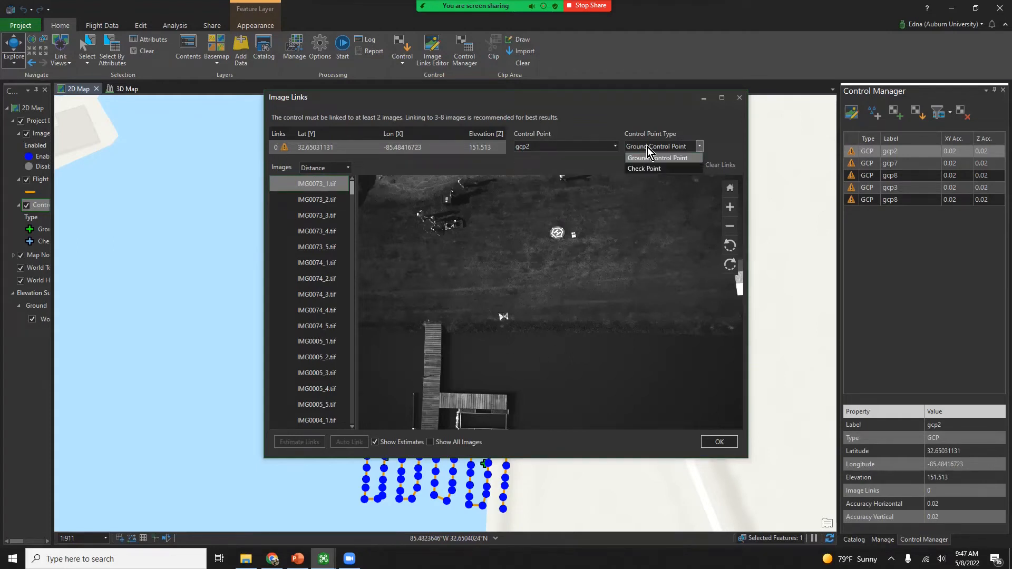
left_click(649, 158)
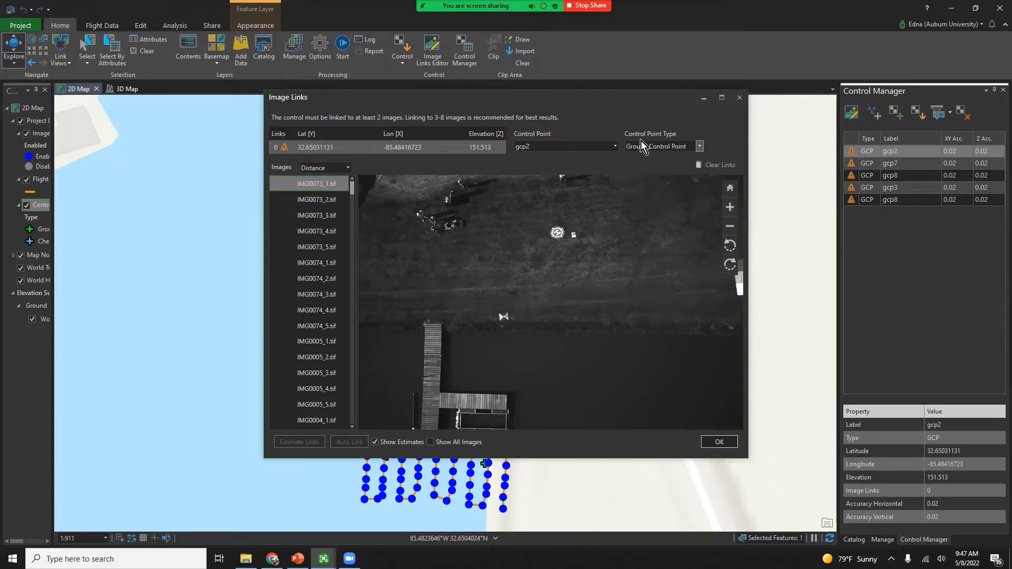
left_click(641, 142)
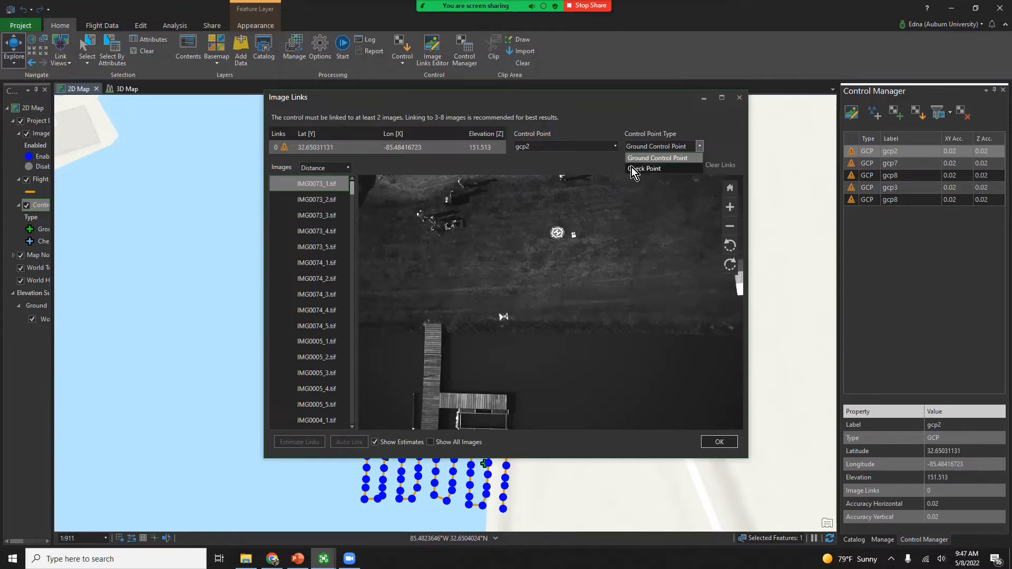
left_click(632, 158)
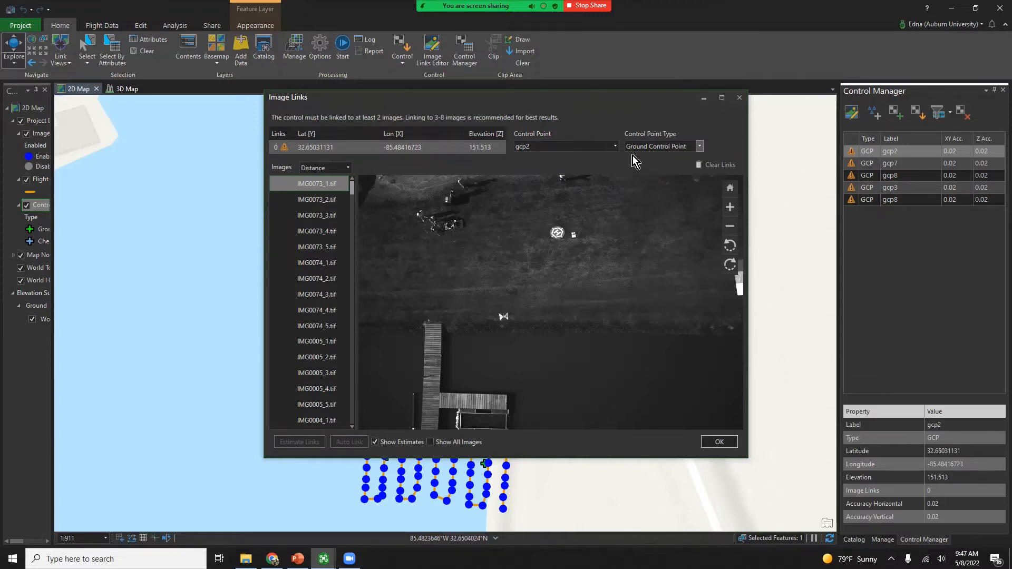
left_click(639, 144)
left_click(640, 147)
Step: Link gcp2 to the centre of the number 2 target in IMG0073_1.tif and IMG0073_2.tif
scroll(498, 319, "up", 5)
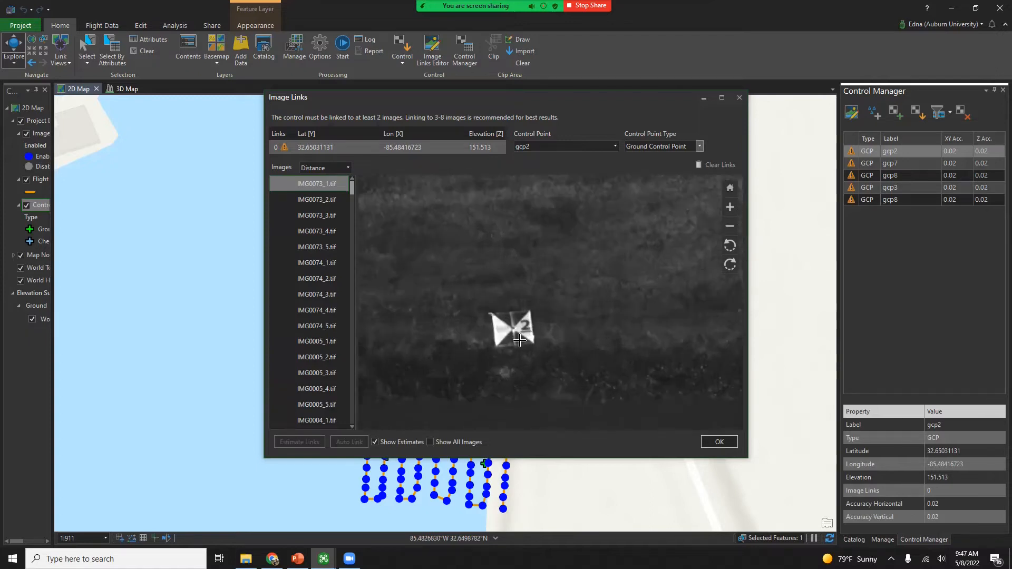
scroll(496, 322, "up", 5)
left_click_drag(499, 321, 501, 315)
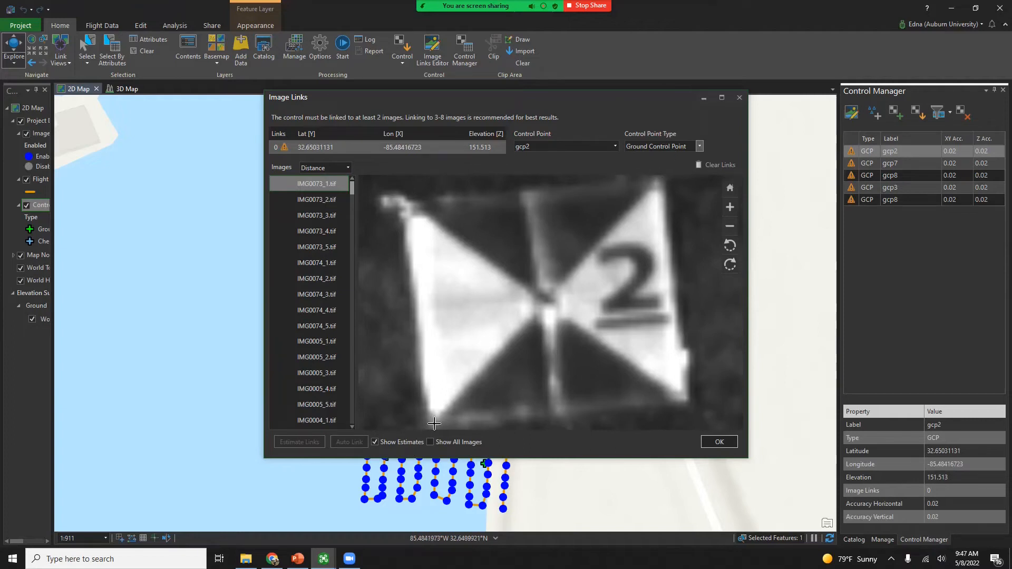
left_click(547, 303)
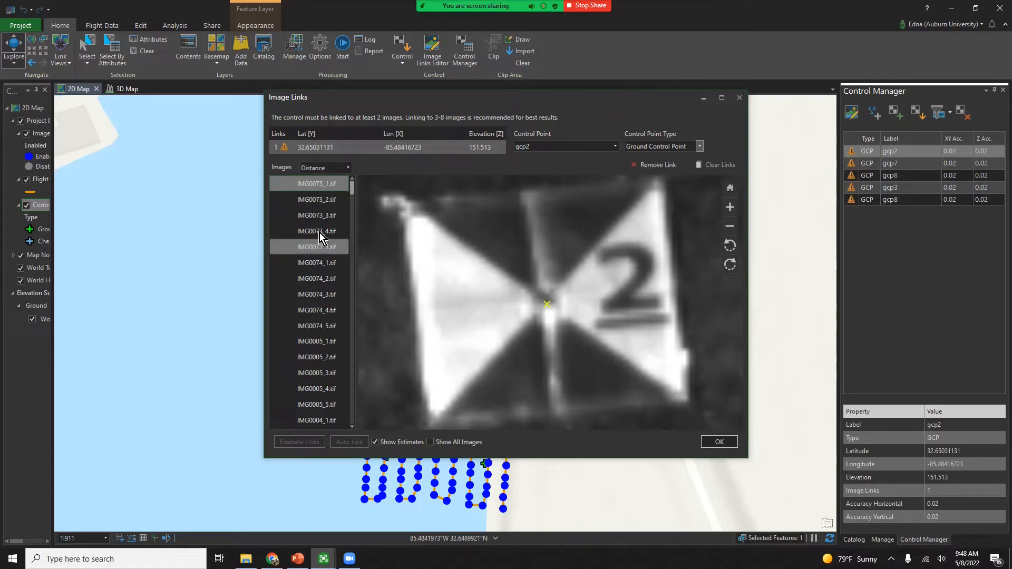
scroll(508, 337, "up", 5)
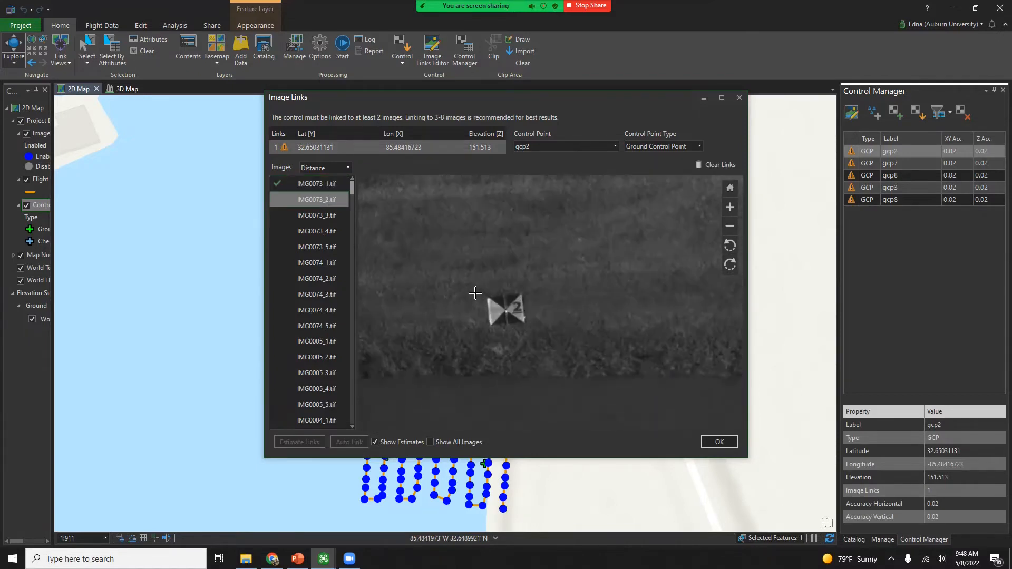
left_click_drag(531, 338, 531, 329)
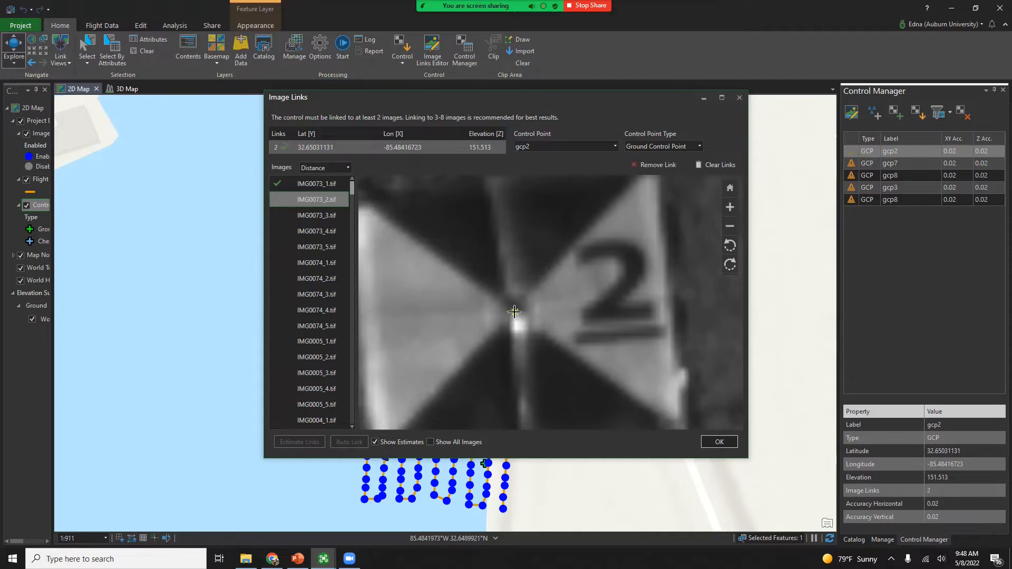
Step: Link gcp2 to the centre of the number 2 target in IMG0073_3.tif
left_click(312, 215)
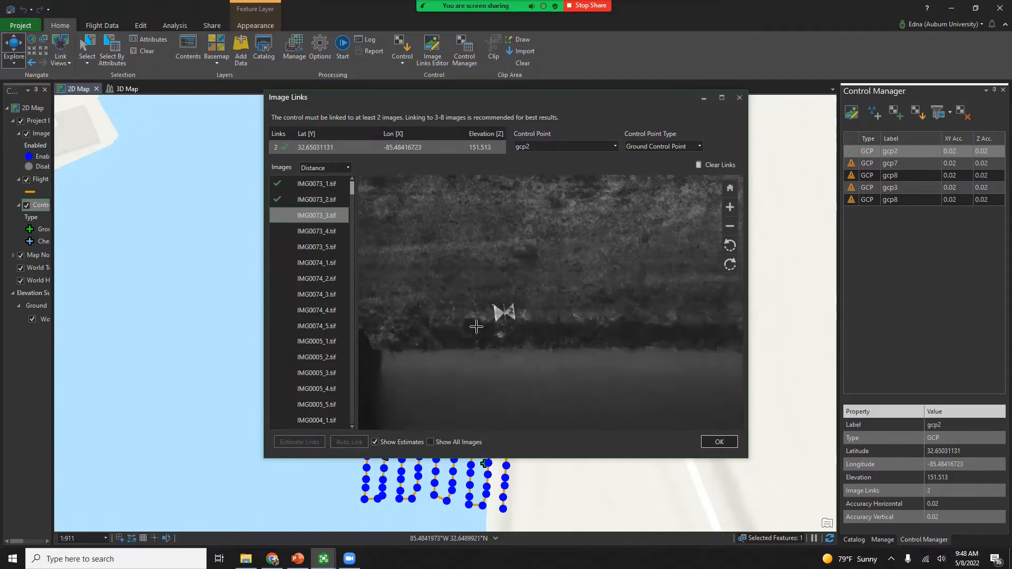
scroll(517, 317, "up", 5)
left_click_drag(518, 318, 522, 298)
scroll(514, 308, "down", 1)
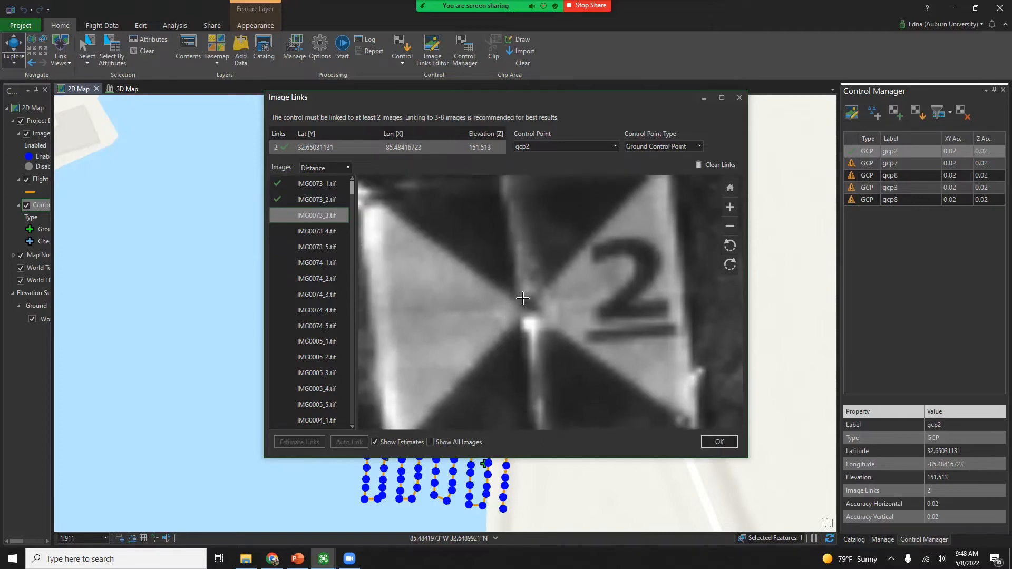
scroll(525, 295, "down", 1)
scroll(524, 292, "down", 1)
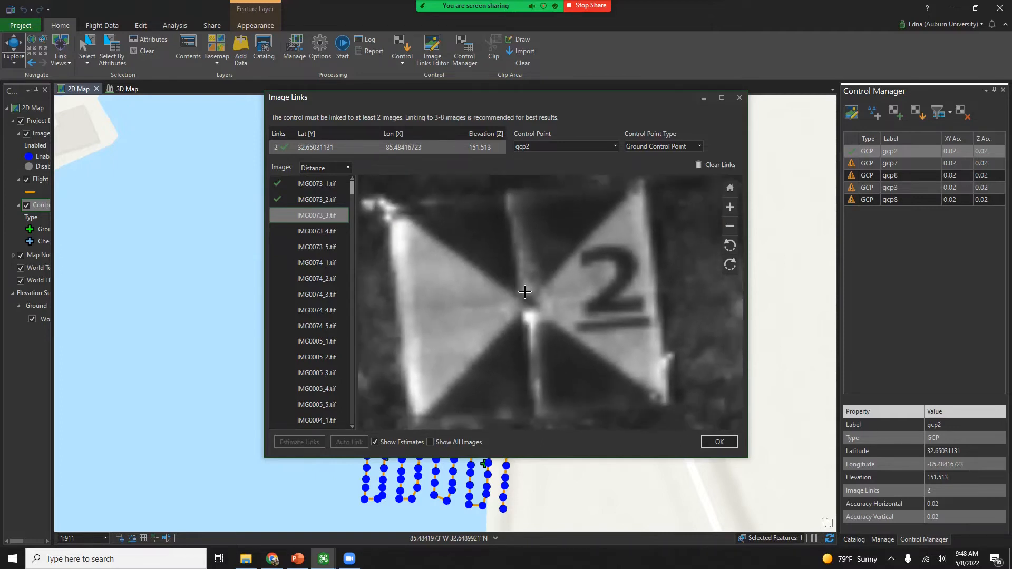
Step: Link gcp2 to the centre of the number 2 target in IMG0073_4.tif
left_click(318, 232)
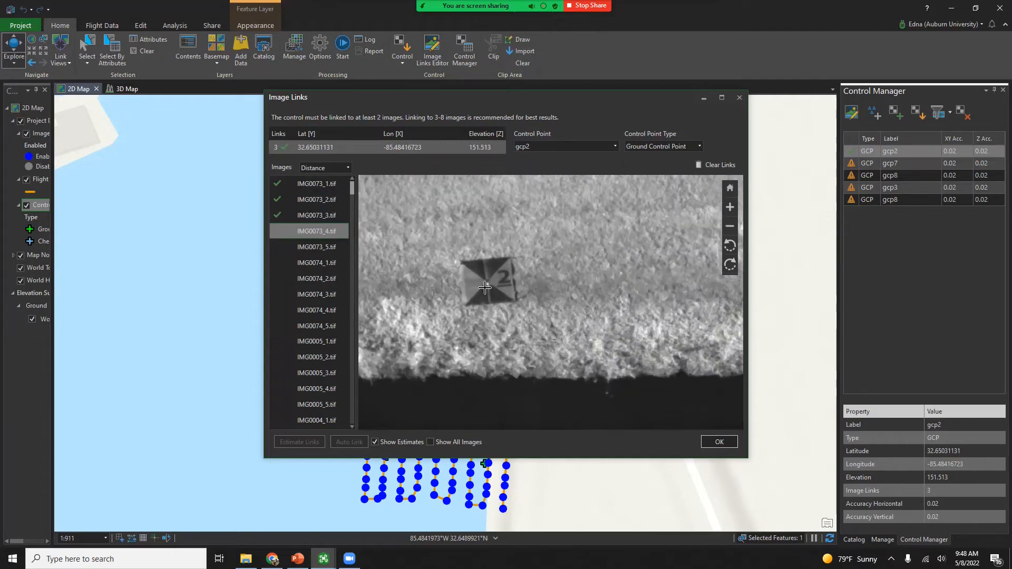
scroll(484, 287, "up", 4)
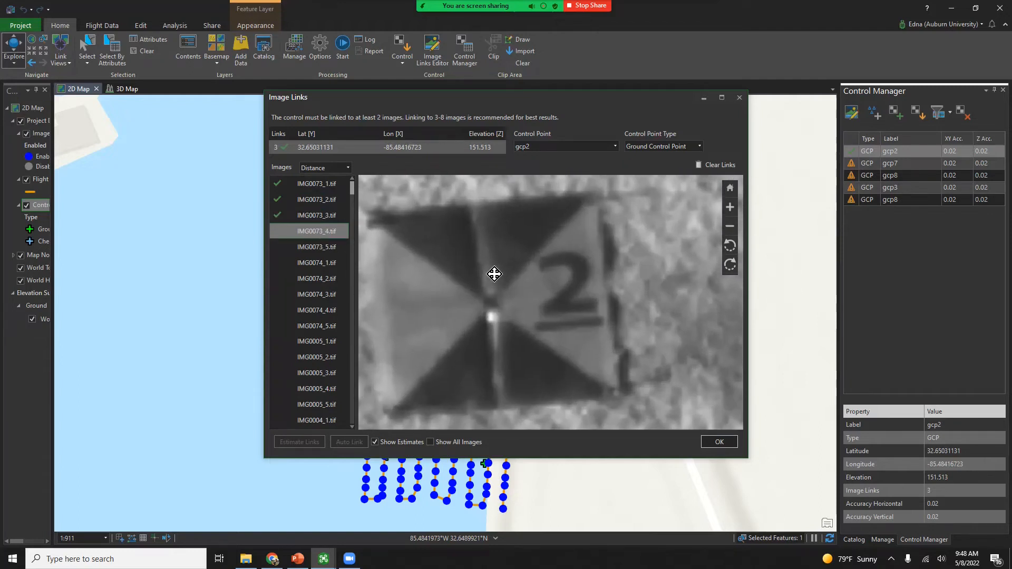
scroll(532, 294, "up", 2)
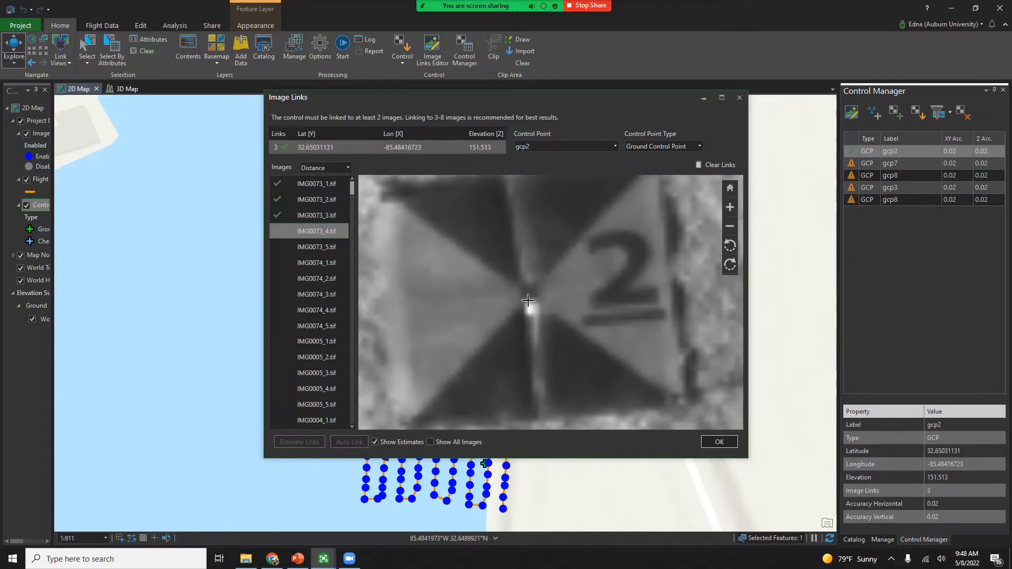
left_click(529, 298)
Step: Link gcp2 to the centre of the number 2 target in IMG0073_5.tif
left_click(315, 248)
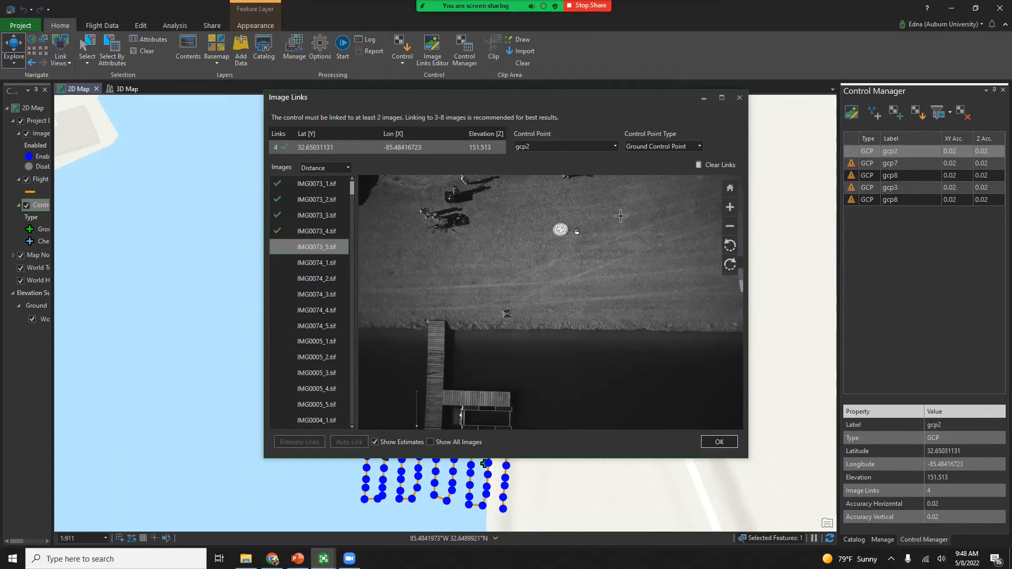
scroll(483, 346, "up", 6)
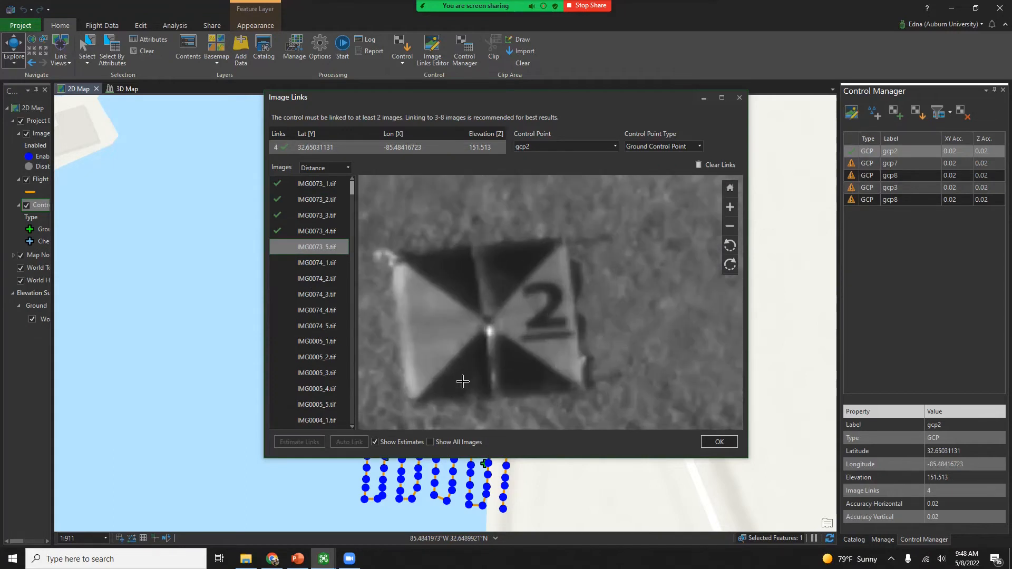
scroll(462, 362, "up", 1)
left_click(499, 300)
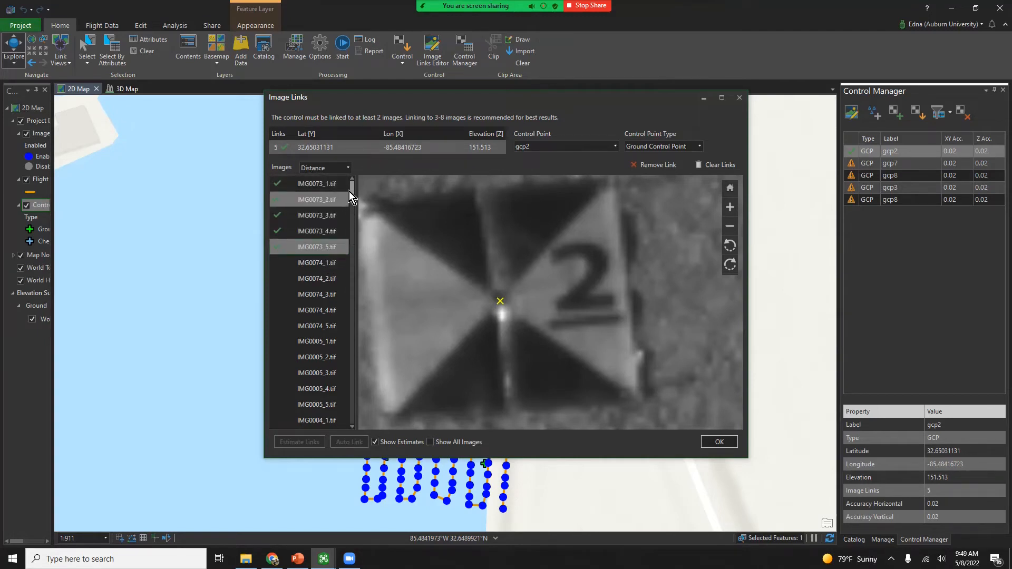
Step: Check the gcp2 link placement across images IMG0073_1.tif to IMG0073_5.tif
left_click(324, 186)
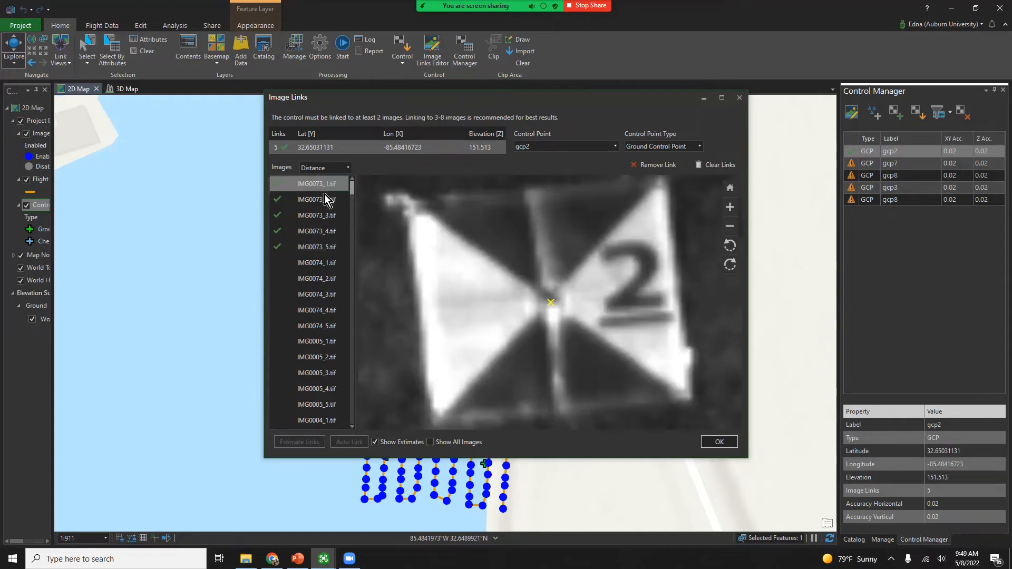
scroll(475, 273, "down", 8)
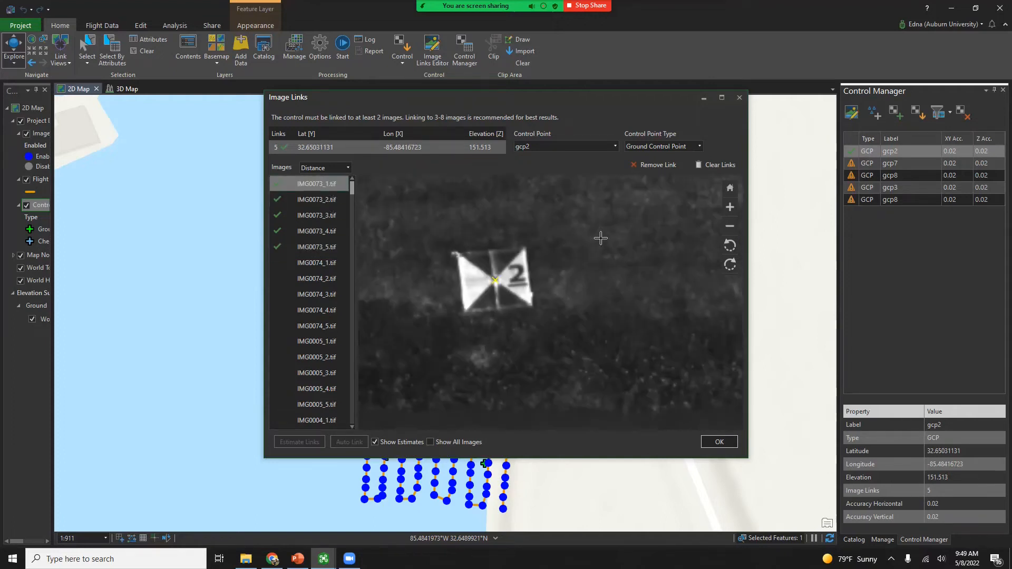
scroll(533, 286, "down", 2)
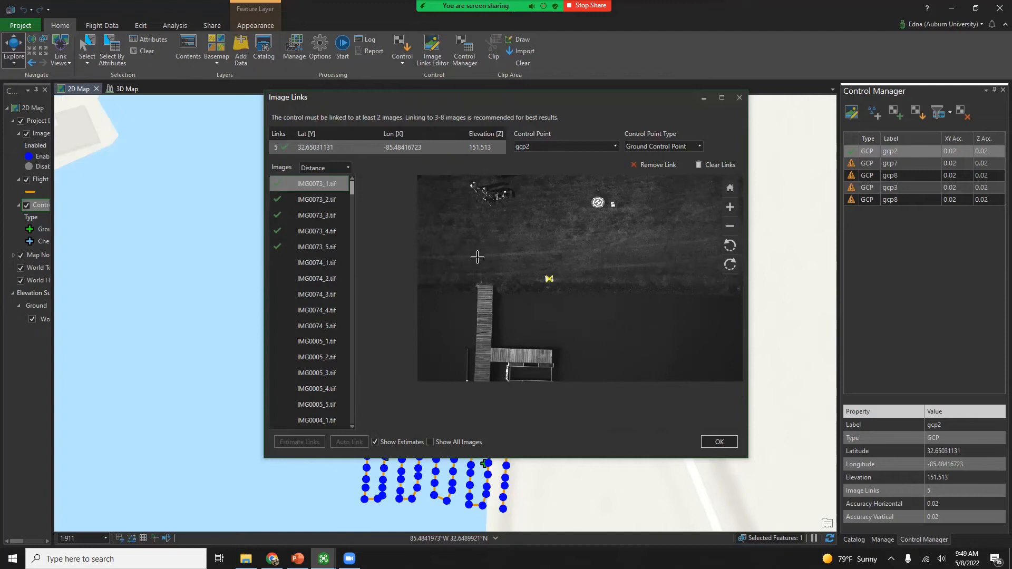
left_click(344, 206)
left_click(335, 217)
left_click(332, 232)
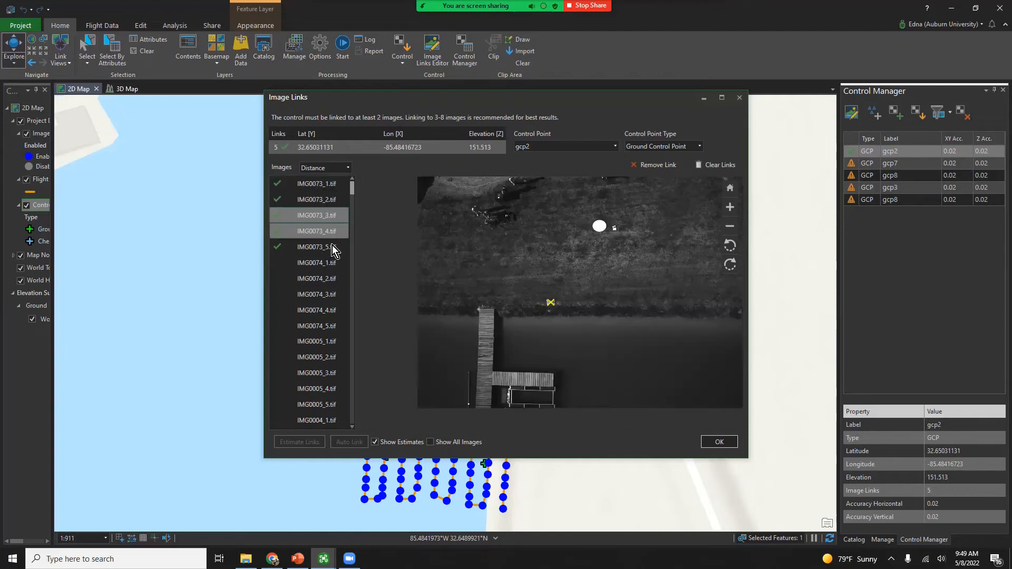
left_click(333, 245)
left_click(326, 235)
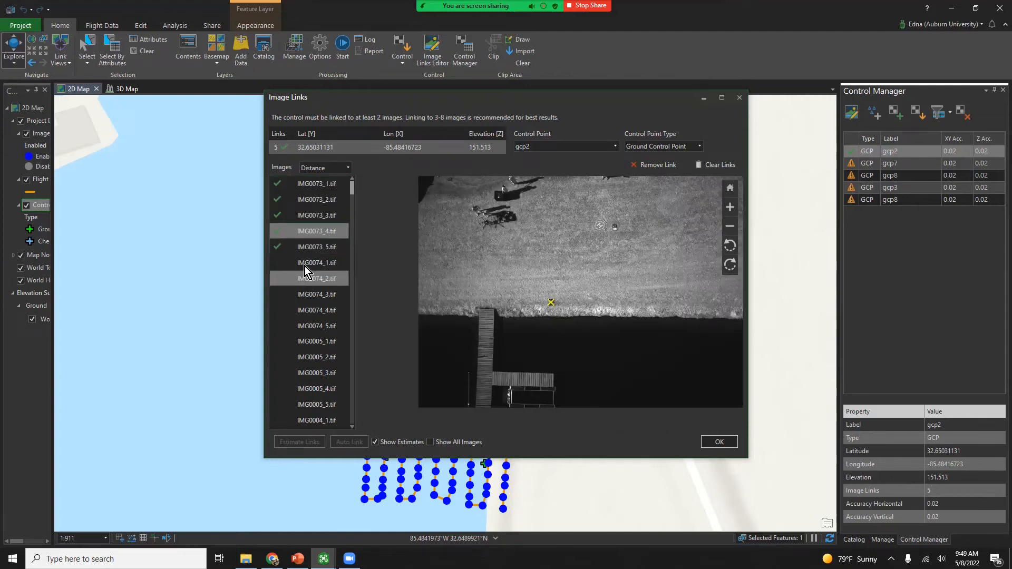
left_click(319, 248)
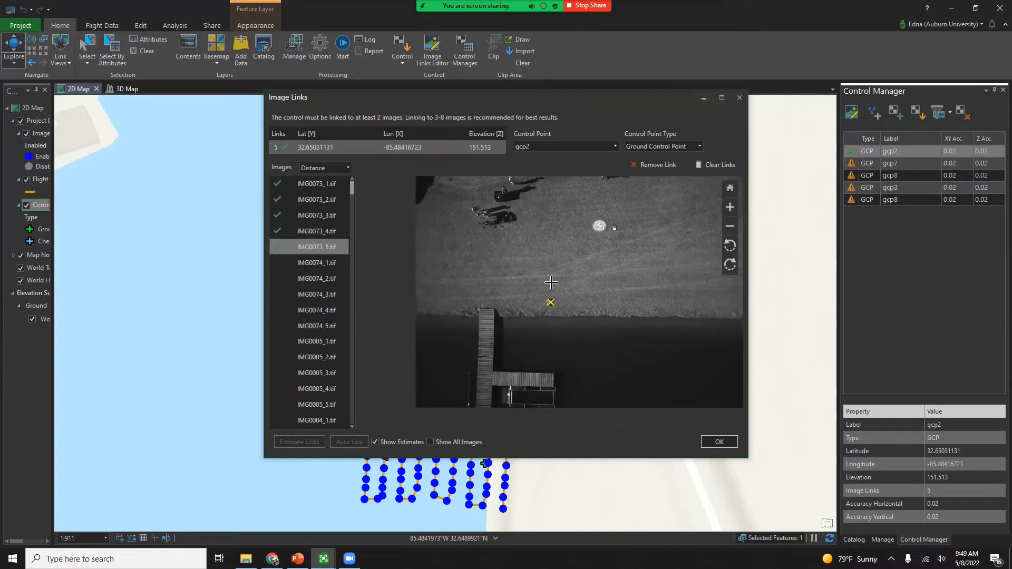
Step: Link gcp2 to the centre of the number 2 target in IMG0005_2.tif
scroll(307, 346, "down", 1)
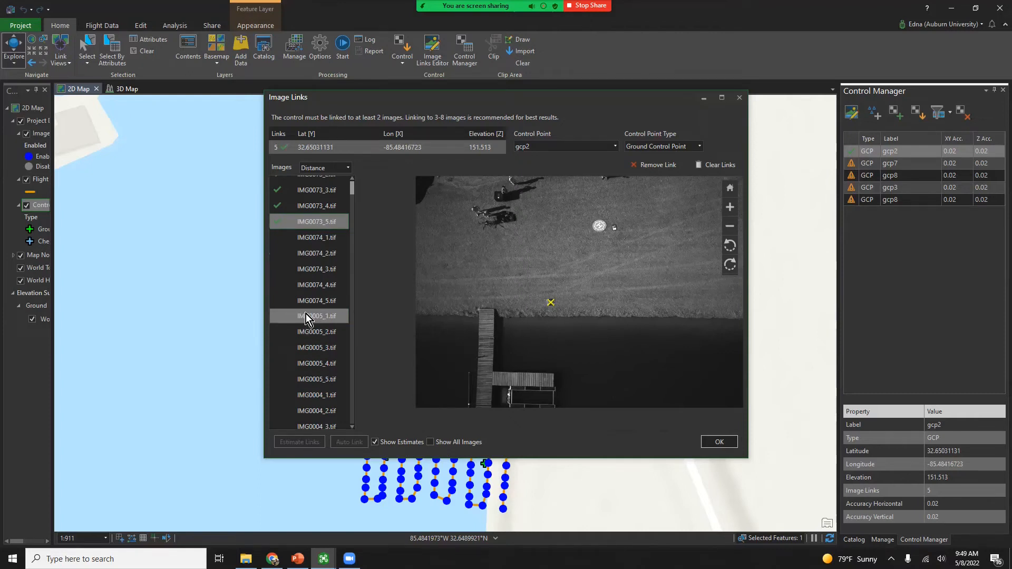
scroll(305, 203, "up", 1)
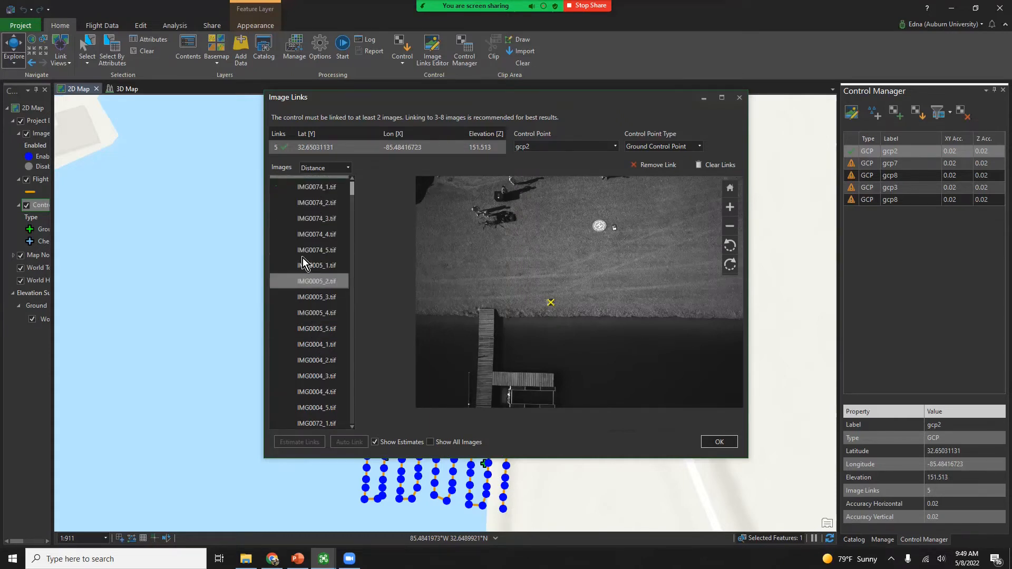
scroll(302, 243, "down", 1)
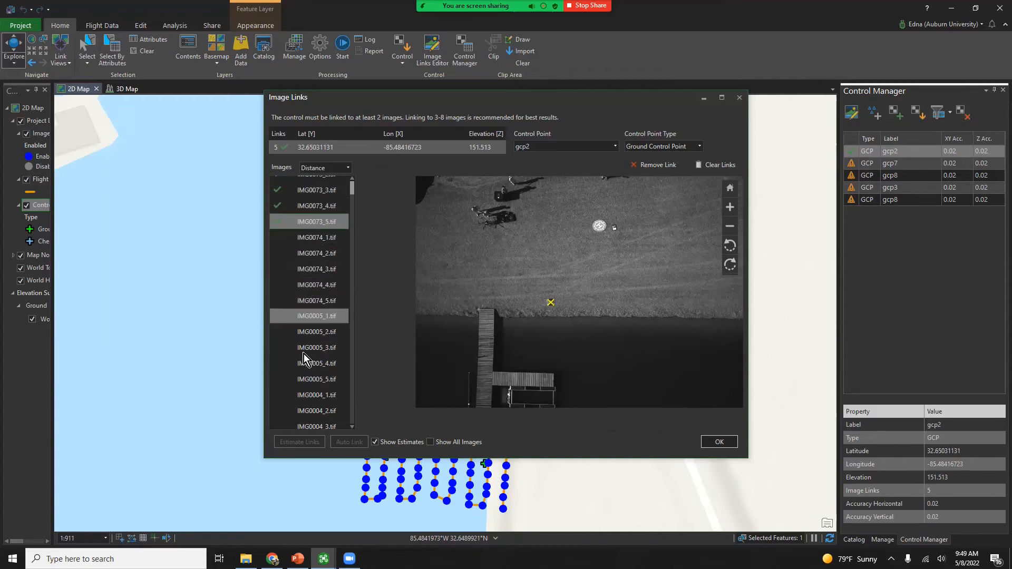
scroll(313, 328, "down", 1)
left_click(309, 309)
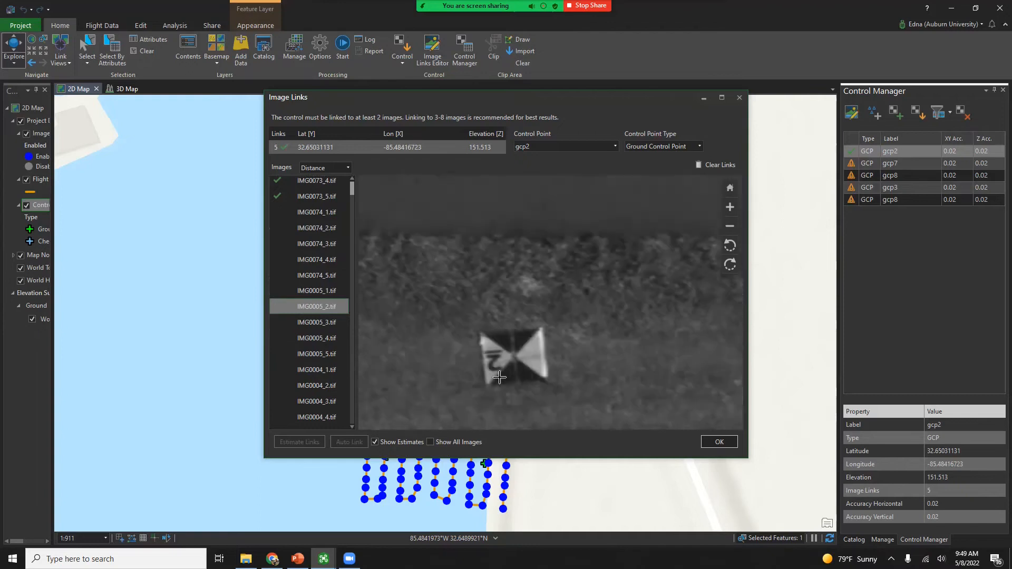
scroll(501, 358, "up", 4)
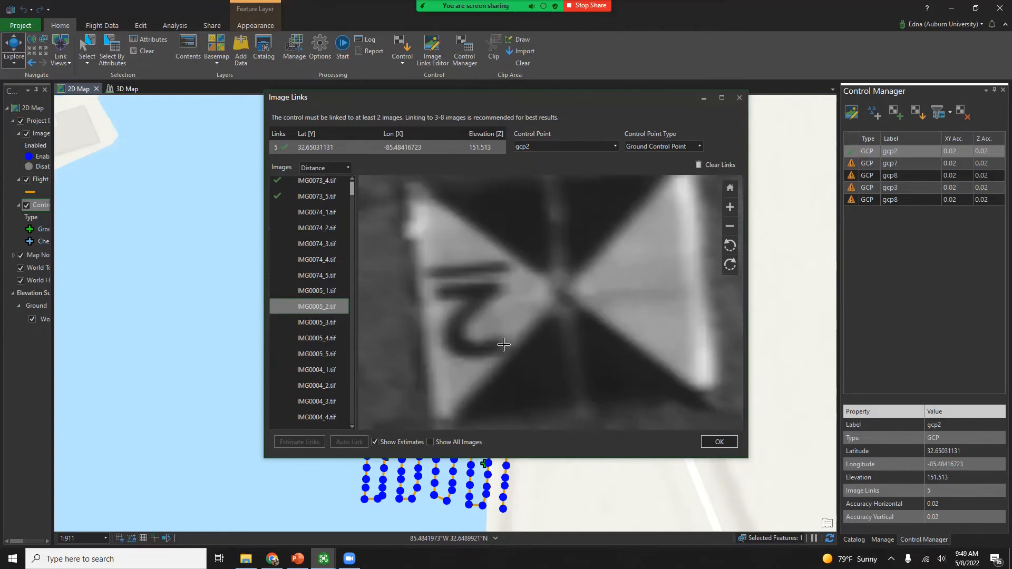
left_click(555, 301)
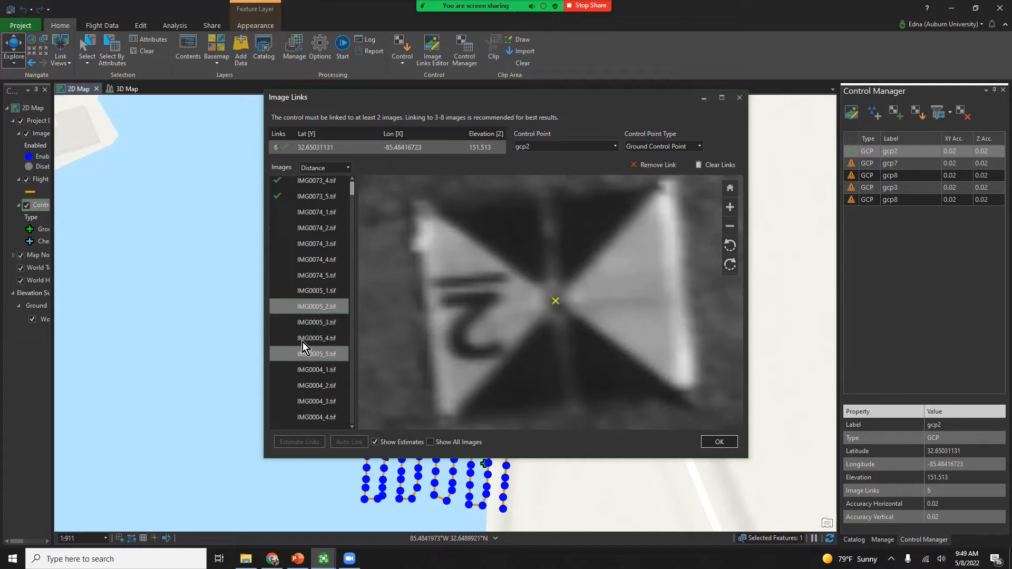
Step: Link gcp2 to the centre of the number 2 target in IMG0072_4.tif
scroll(303, 343, "down", 3)
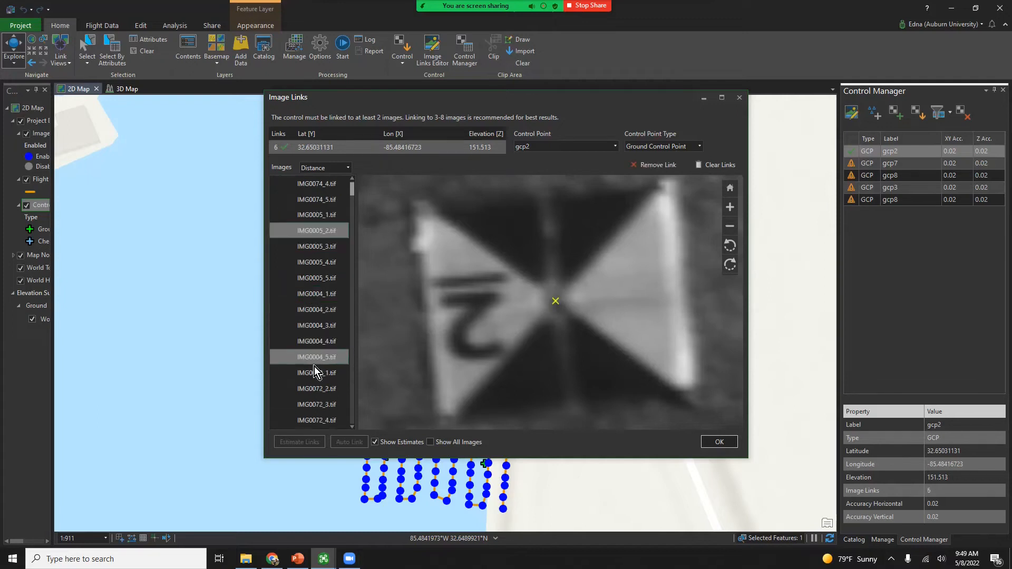
left_click(327, 420)
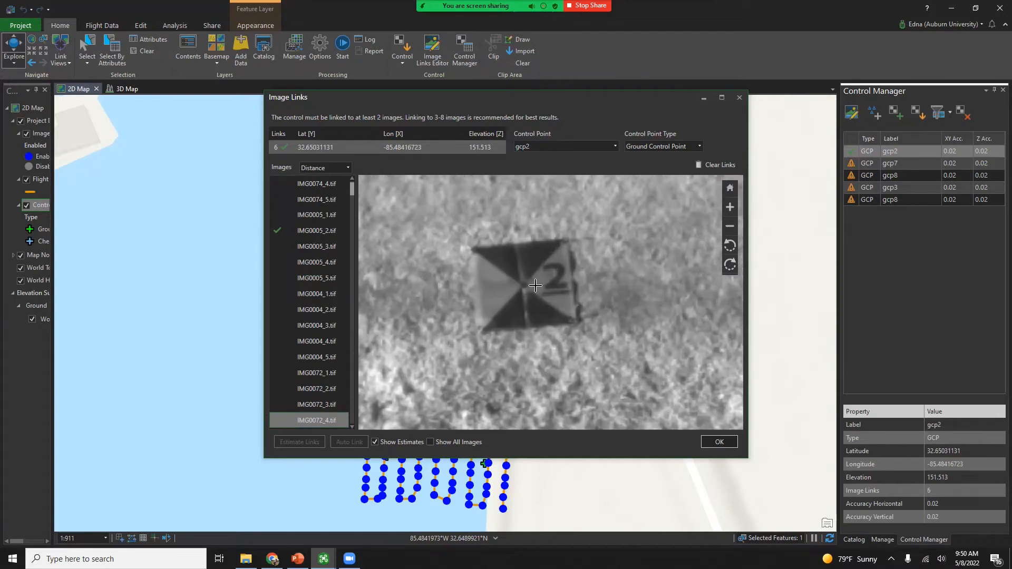
scroll(534, 279, "up", 4)
left_click(508, 298)
Step: Link gcp2 to the centre of the number 2 target in IMG0003_3.tif
scroll(233, 377, "down", 5)
scroll(320, 363, "down", 5)
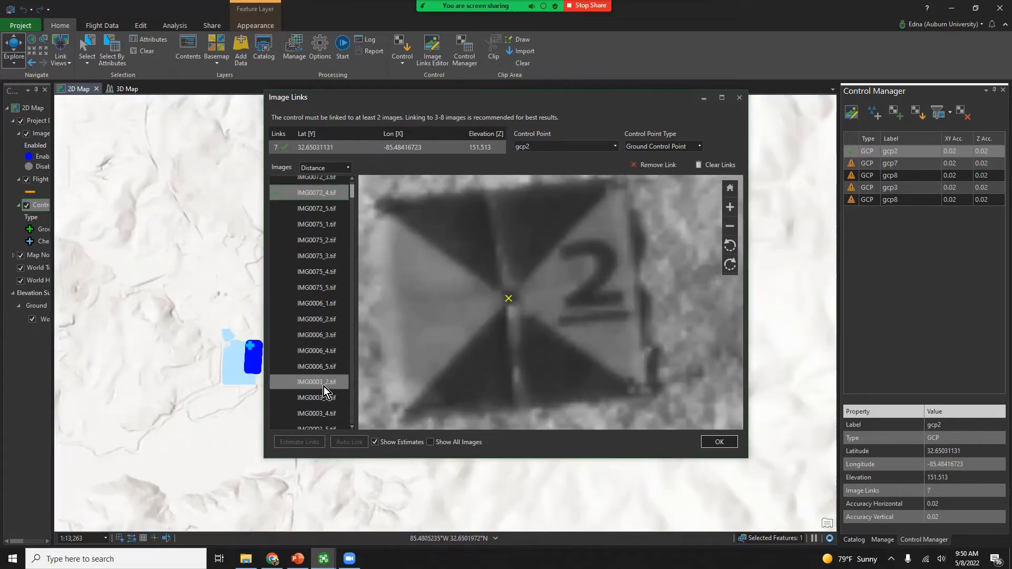
left_click(328, 398)
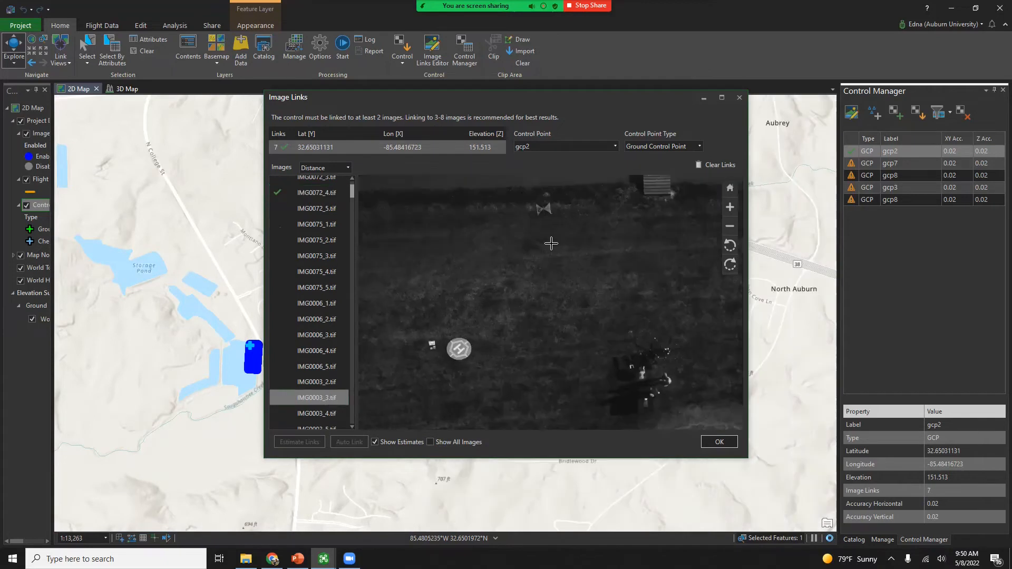
scroll(532, 203, "up", 5)
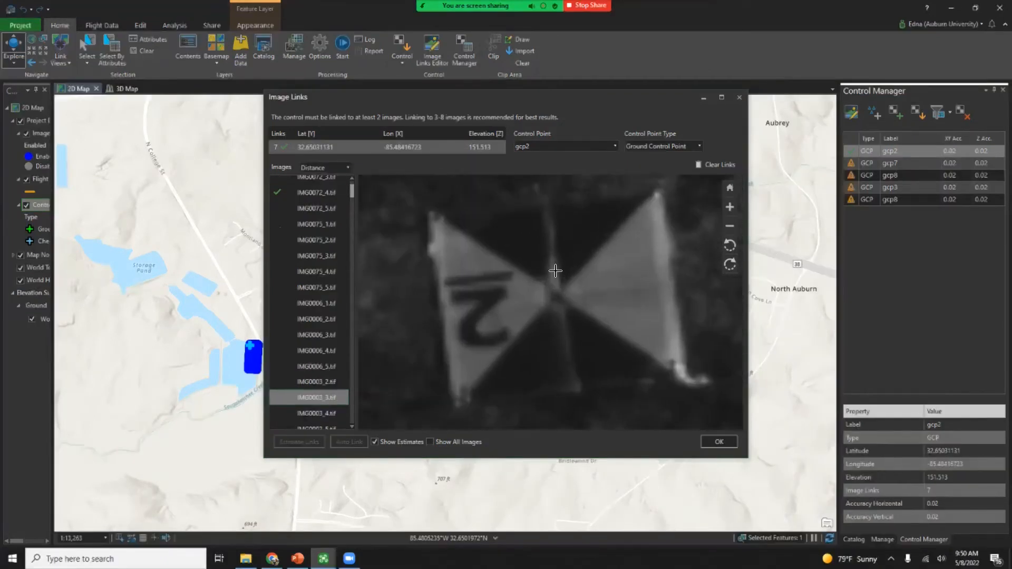
scroll(556, 271, "up", 3)
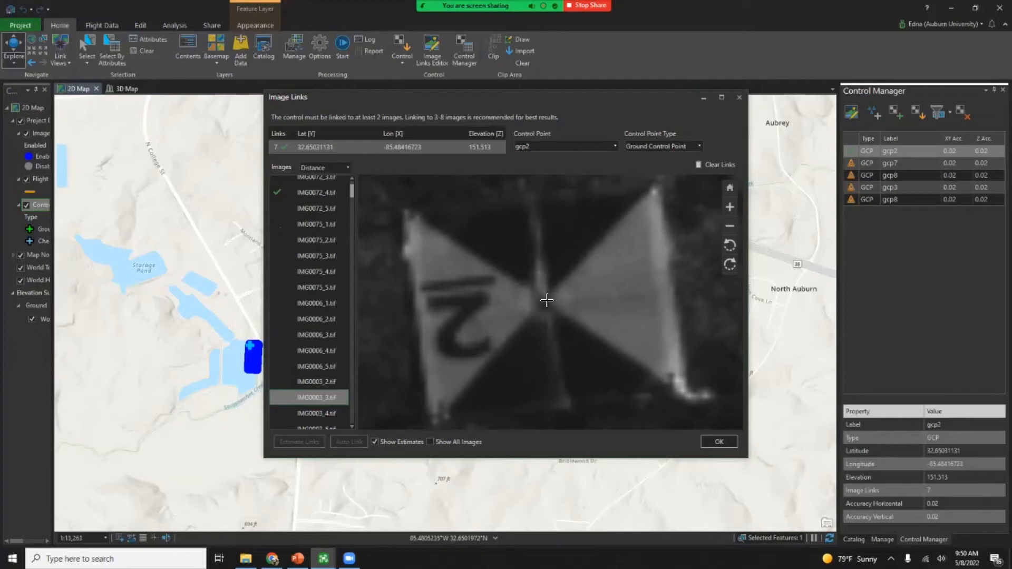
left_click(545, 301)
Step: Link gcp2 to the centre of the number 2 target in IMG0003_1.tif
scroll(330, 325, "down", 3)
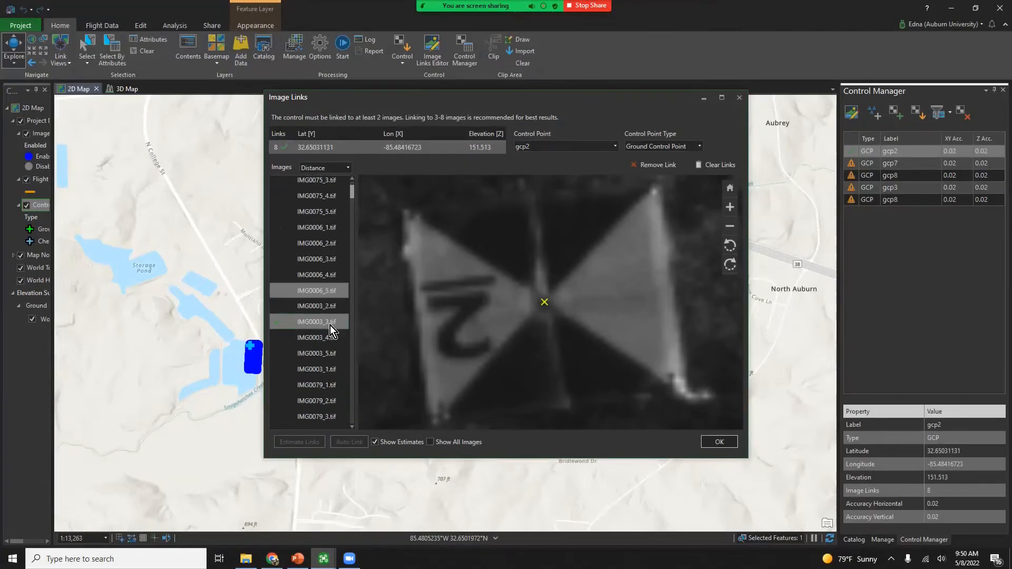
left_click(318, 319)
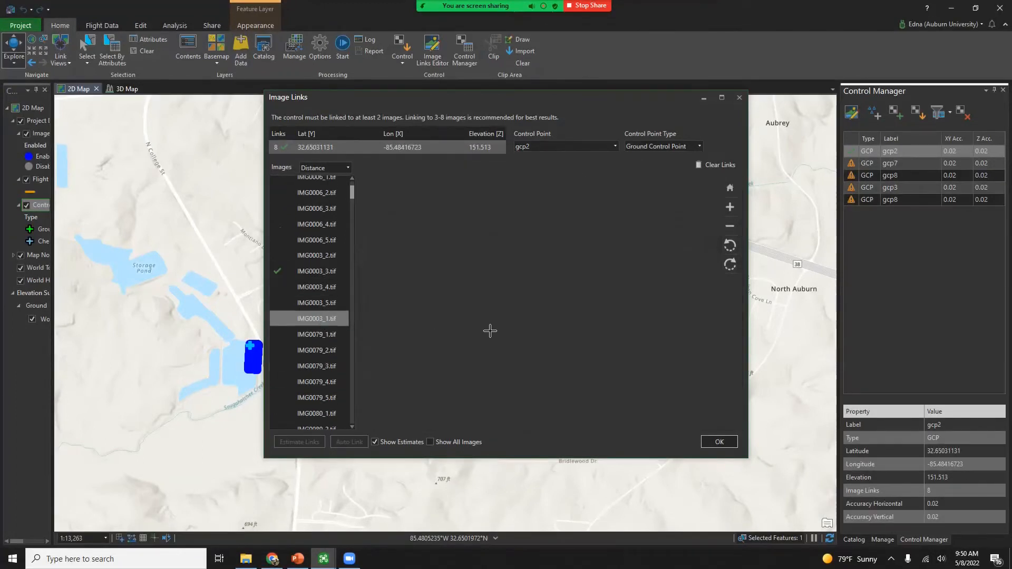
scroll(525, 305, "up", 5)
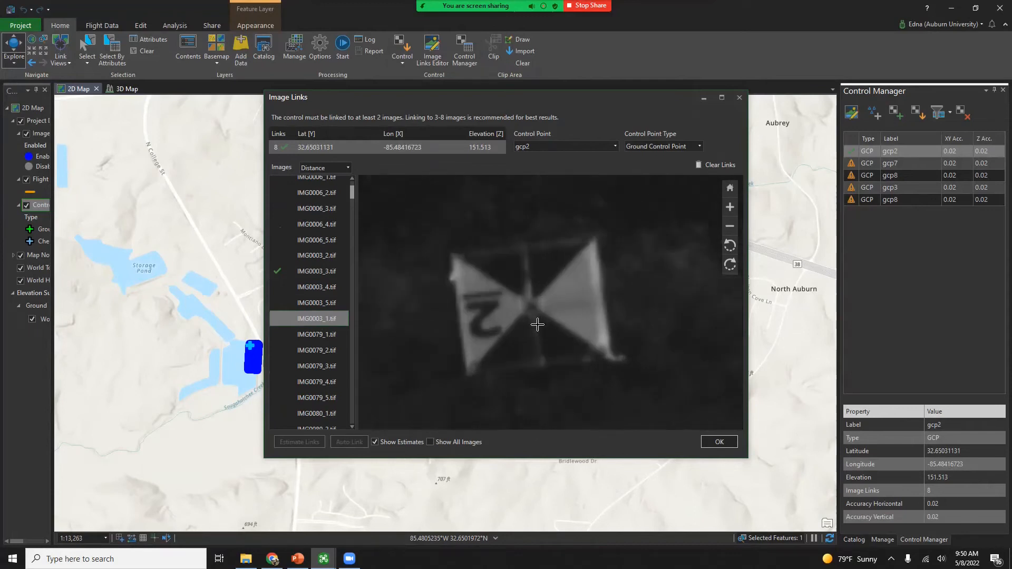
left_click(531, 293)
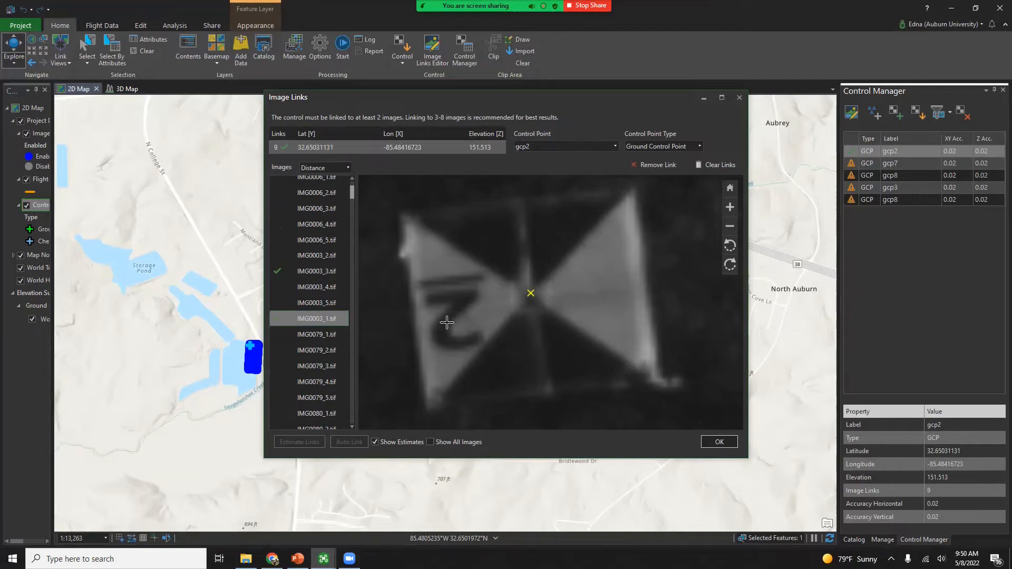
Step: Link gcp2 to the centre of the number 2 target in IMG0080_5.tif and return to the start of the image list
scroll(323, 354, "down", 2)
left_click(316, 376)
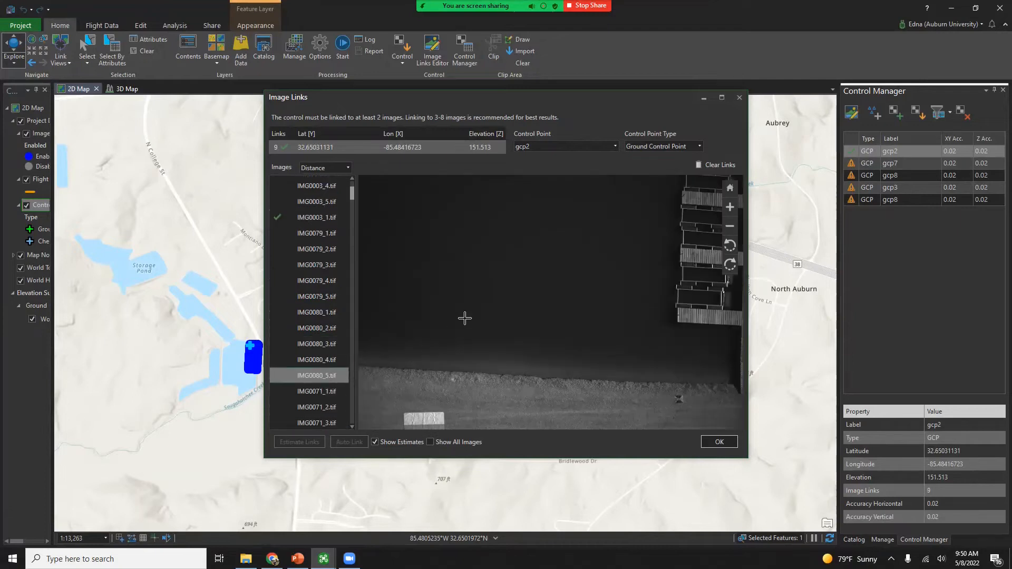
scroll(670, 396, "up", 5)
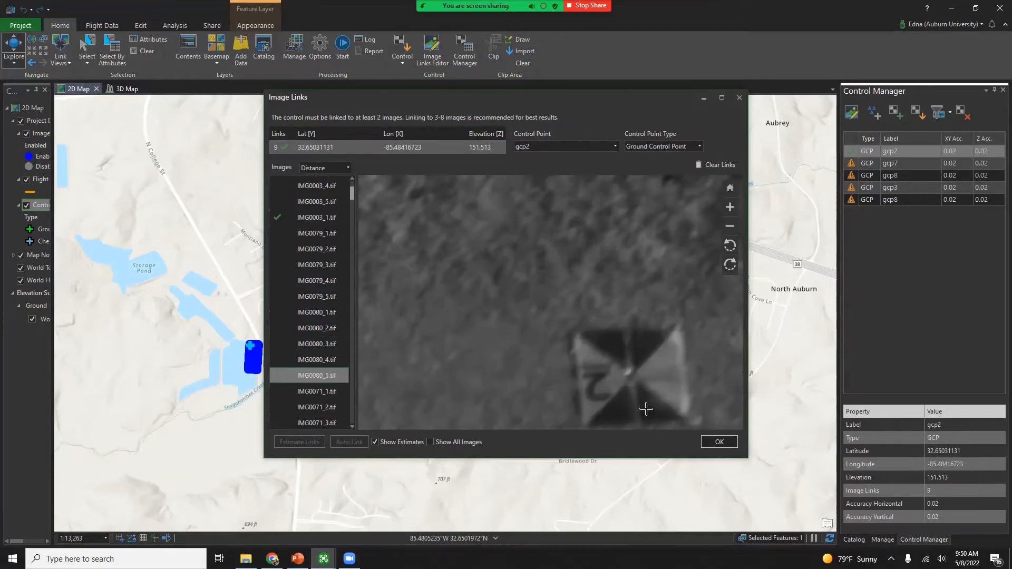
scroll(626, 389, "up", 5)
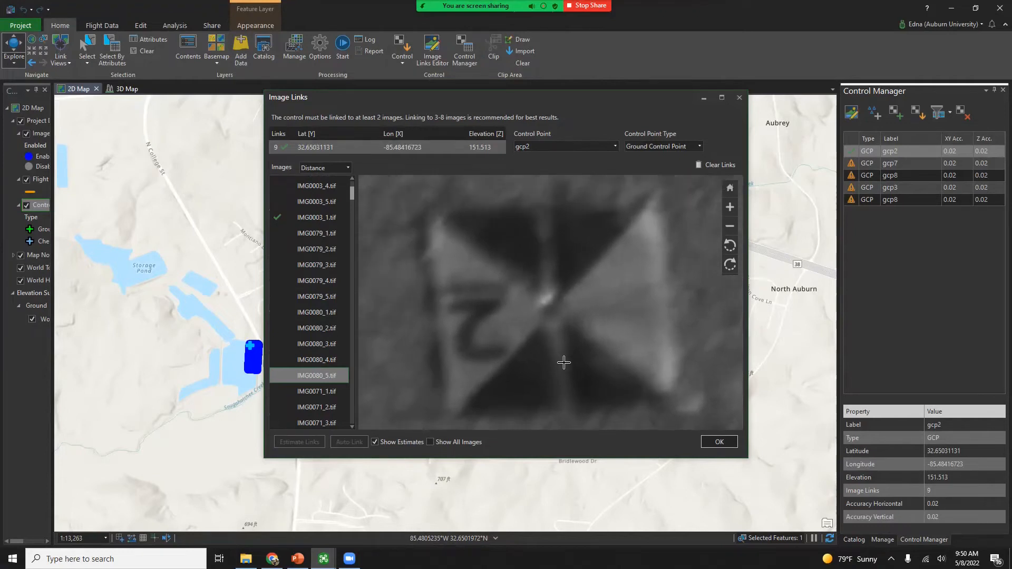
left_click(554, 301)
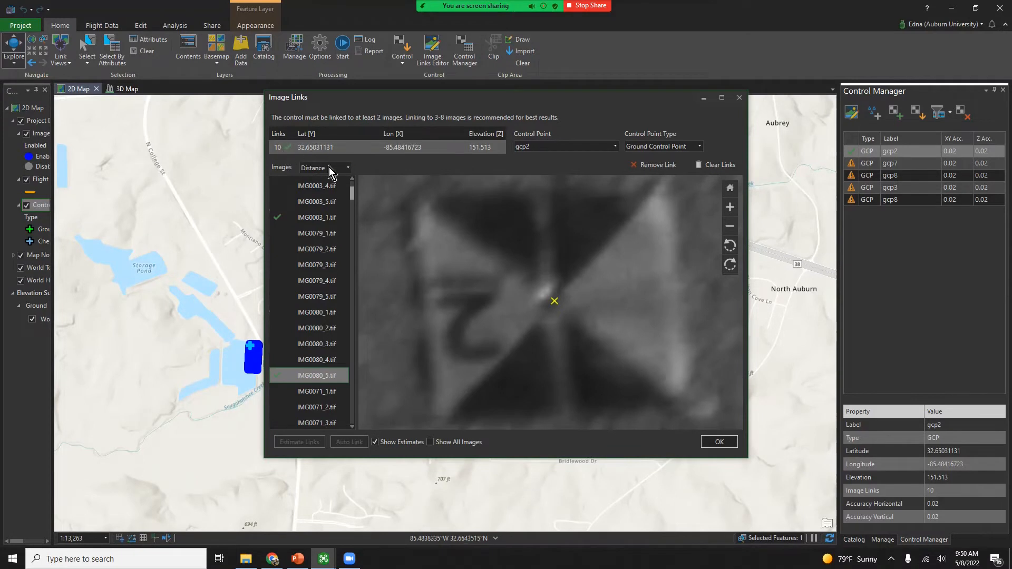
left_click_drag(353, 194, 353, 184)
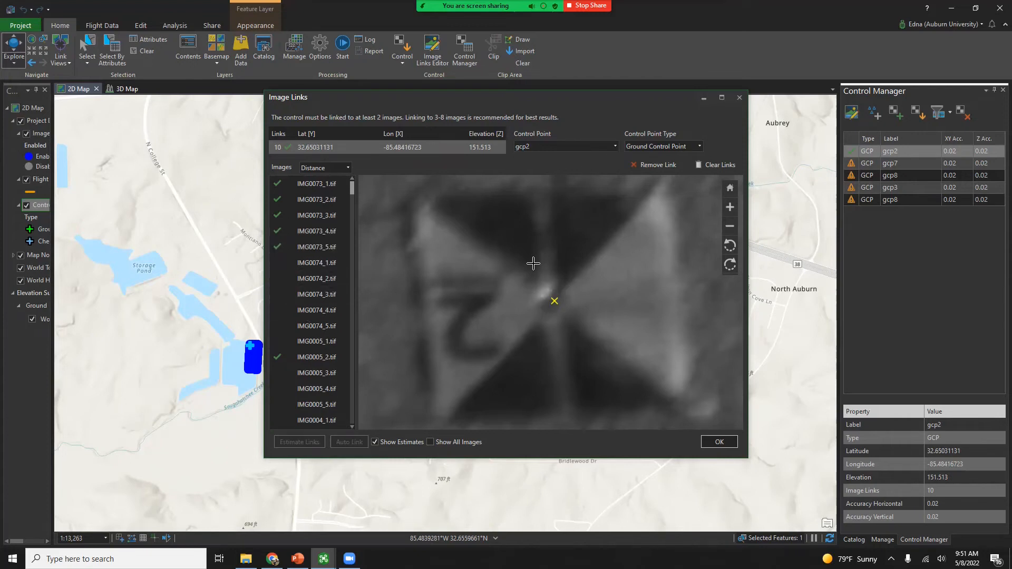
Step: Open the control point selection in the image links editor, and accept the links once every control point is linked
left_click(615, 149)
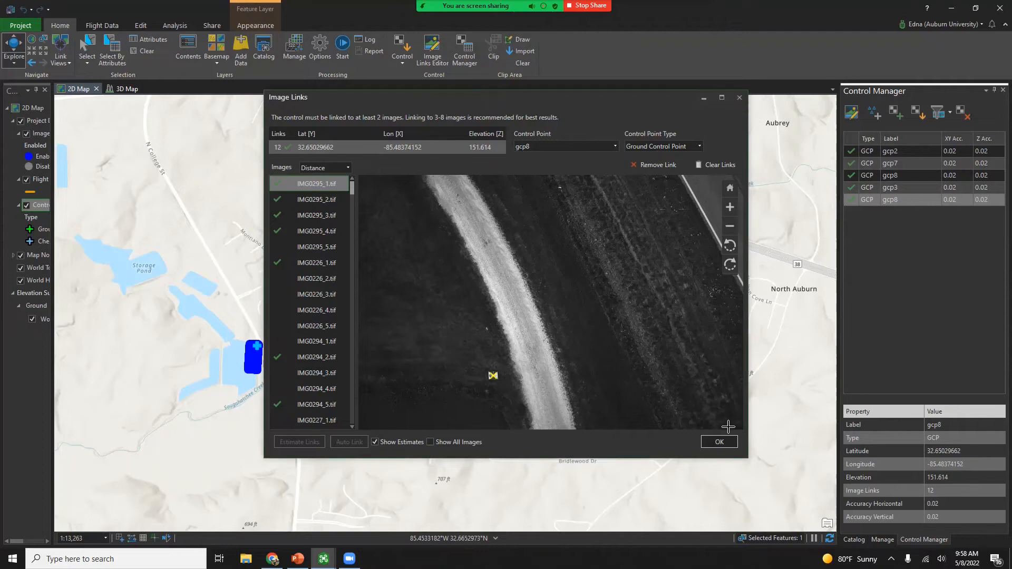
left_click(717, 441)
scroll(210, 365, "up", 5)
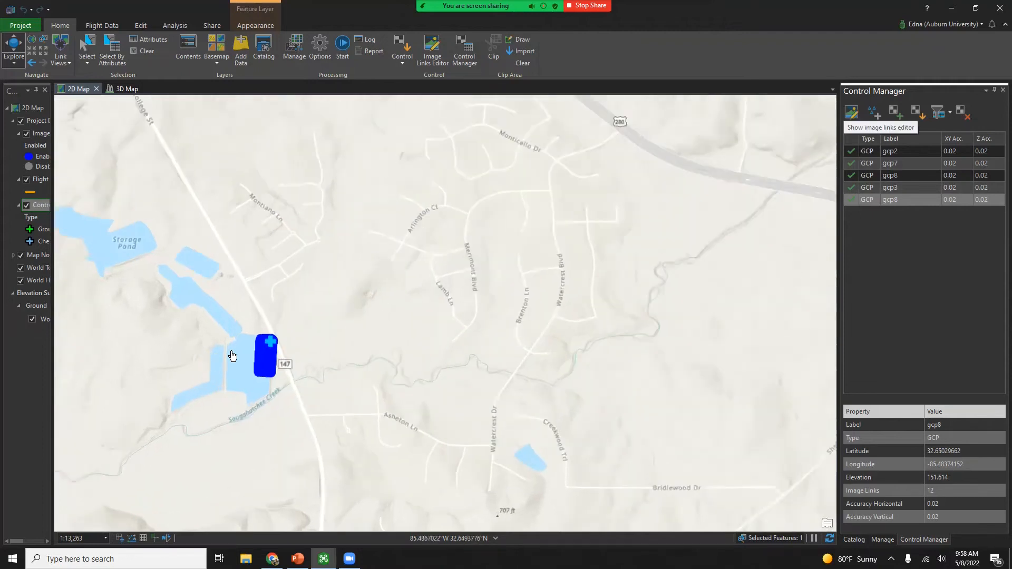
scroll(473, 312, "up", 2)
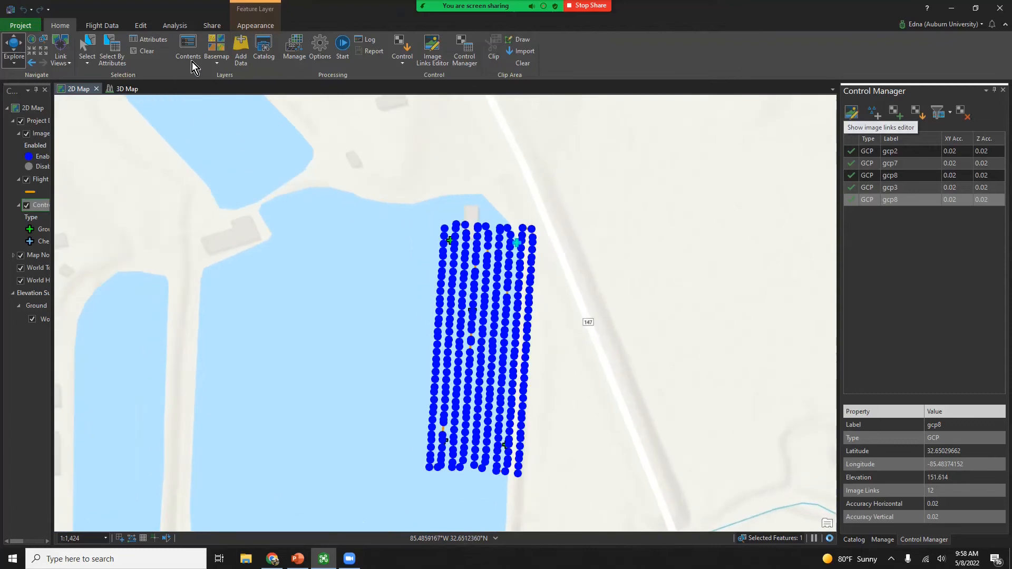
Step: Open the processing options and review the Initial settings, from keypoint image scale and image pair matching to camera optimization and rematch
left_click(321, 49)
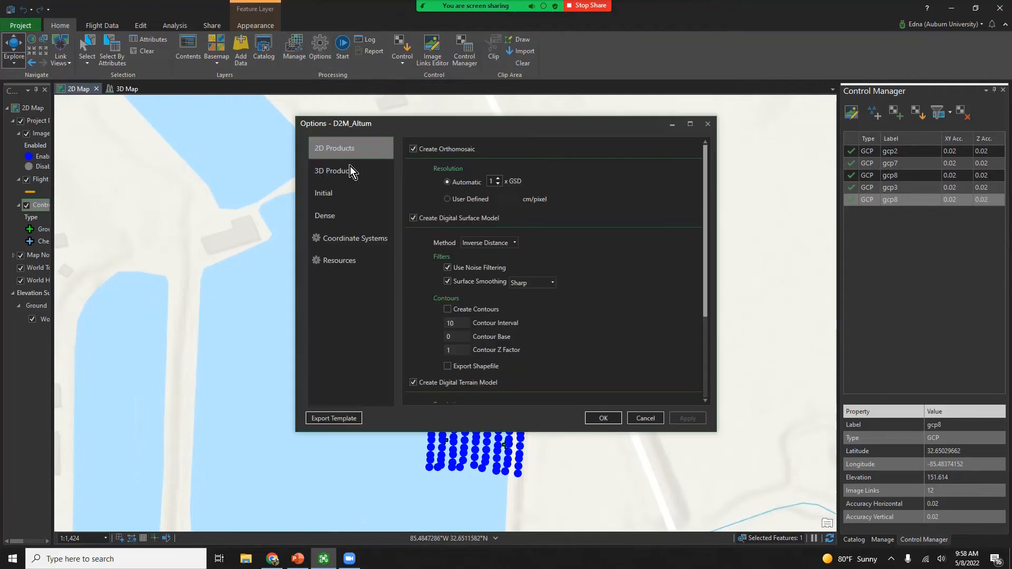
left_click(356, 196)
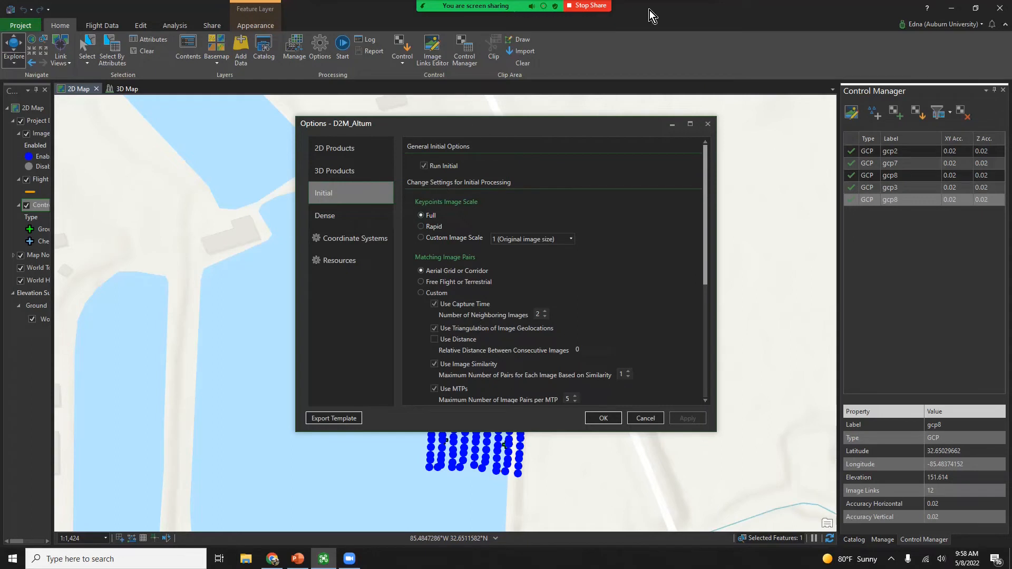
left_click(701, 16)
left_click(706, 17)
scroll(459, 287, "down", 1)
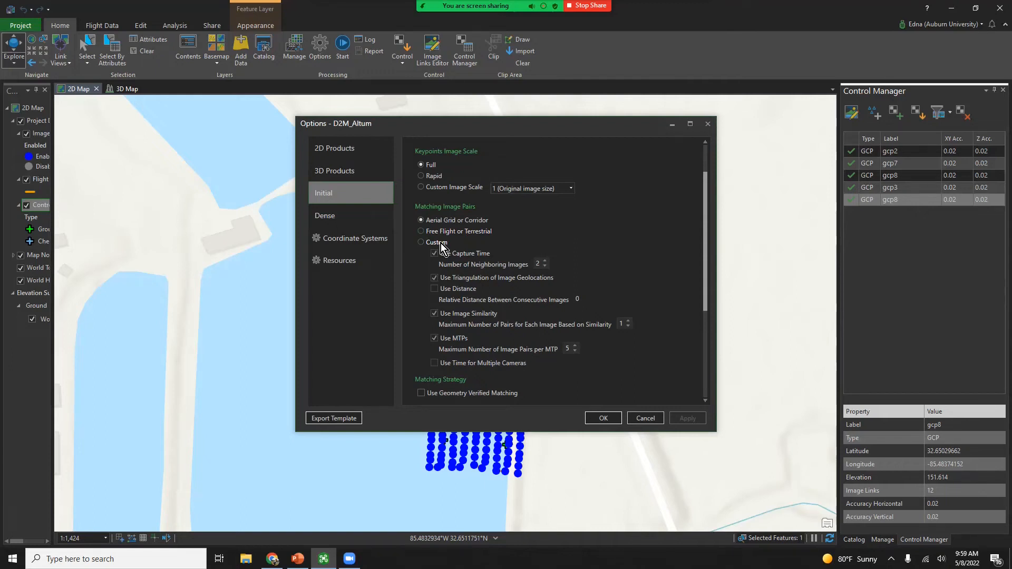
scroll(444, 258, "down", 1)
scroll(446, 266, "down", 5)
scroll(438, 232, "up", 7)
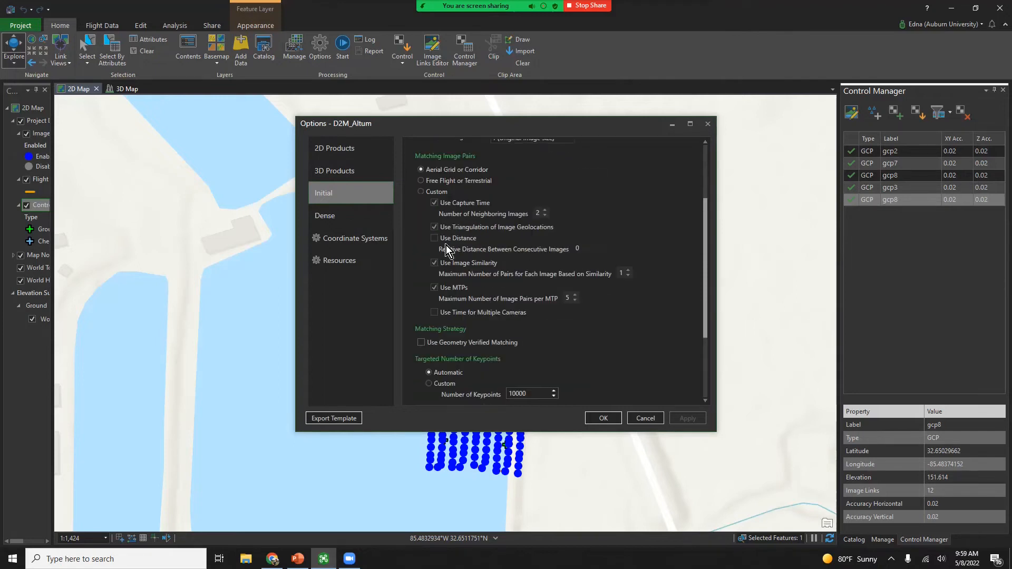
scroll(459, 274, "down", 4)
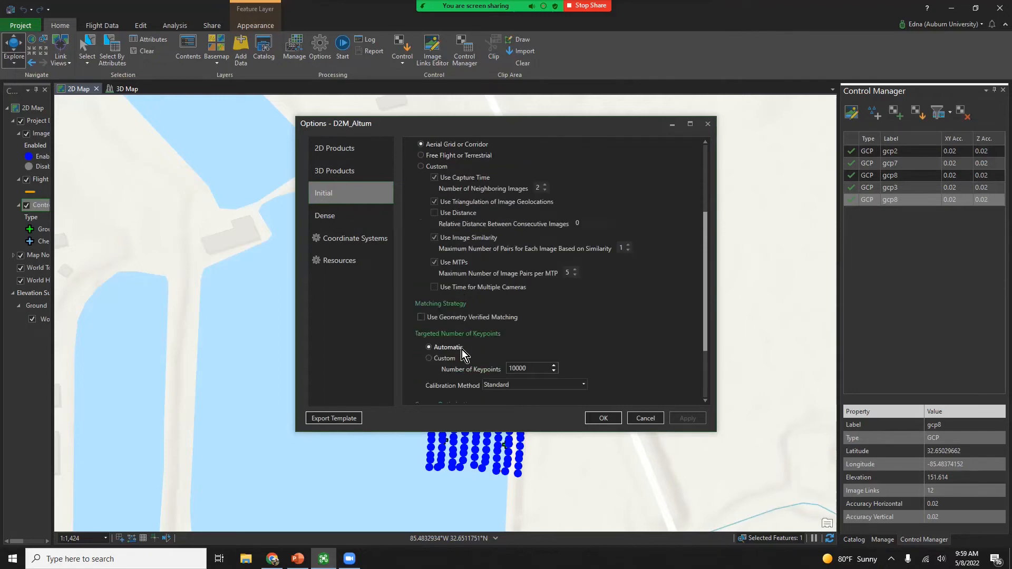
scroll(464, 349, "down", 3)
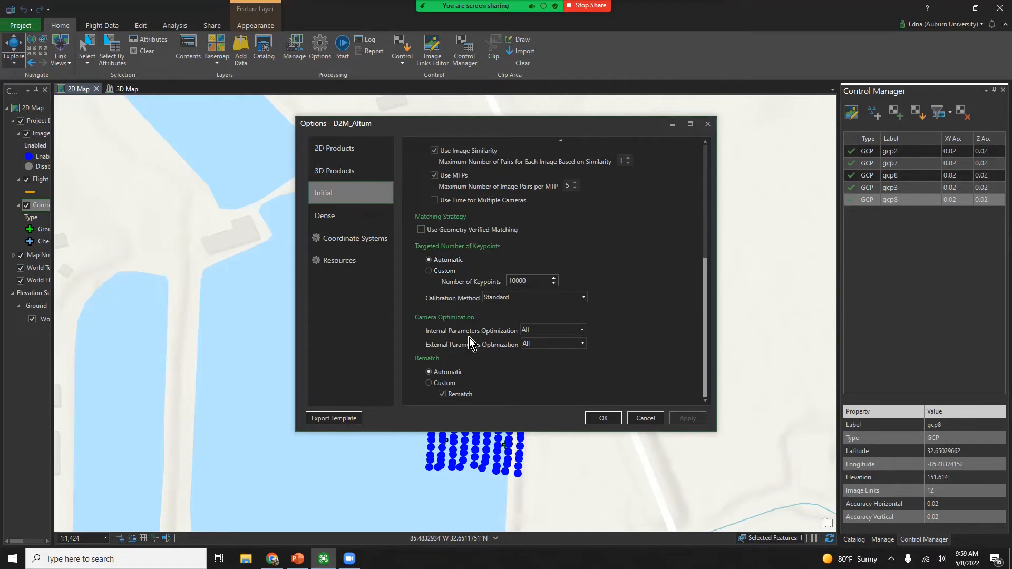
Step: Review the 2D product settings for the orthomosaic, digital surface model and digital terrain model
left_click(343, 148)
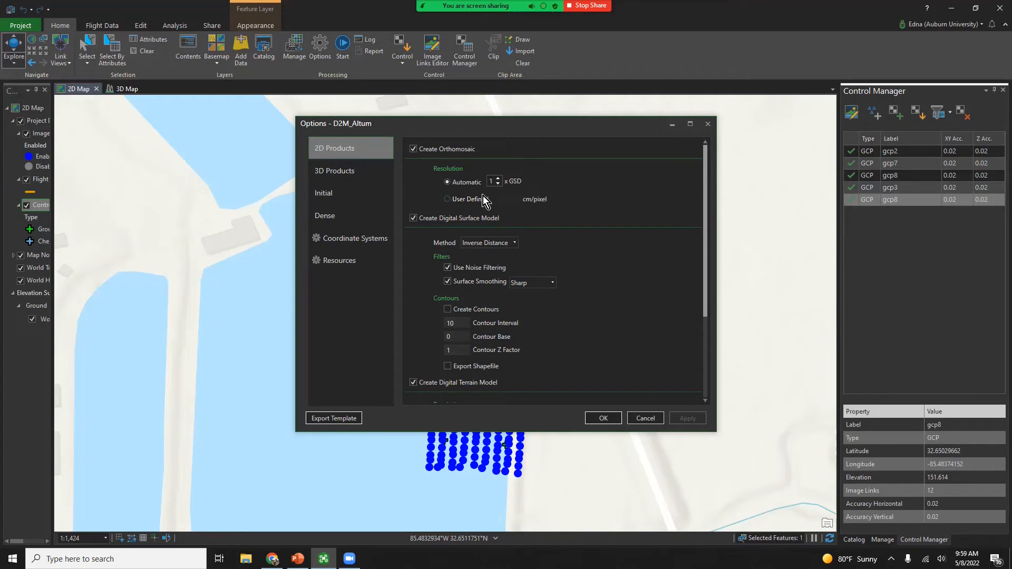
scroll(457, 230, "down", 1)
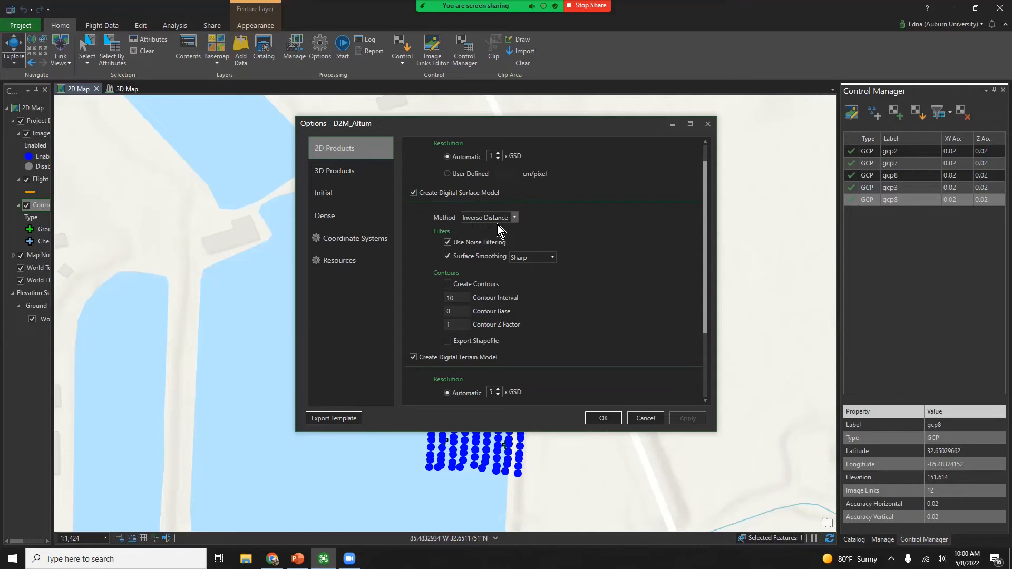
scroll(509, 299, "down", 4)
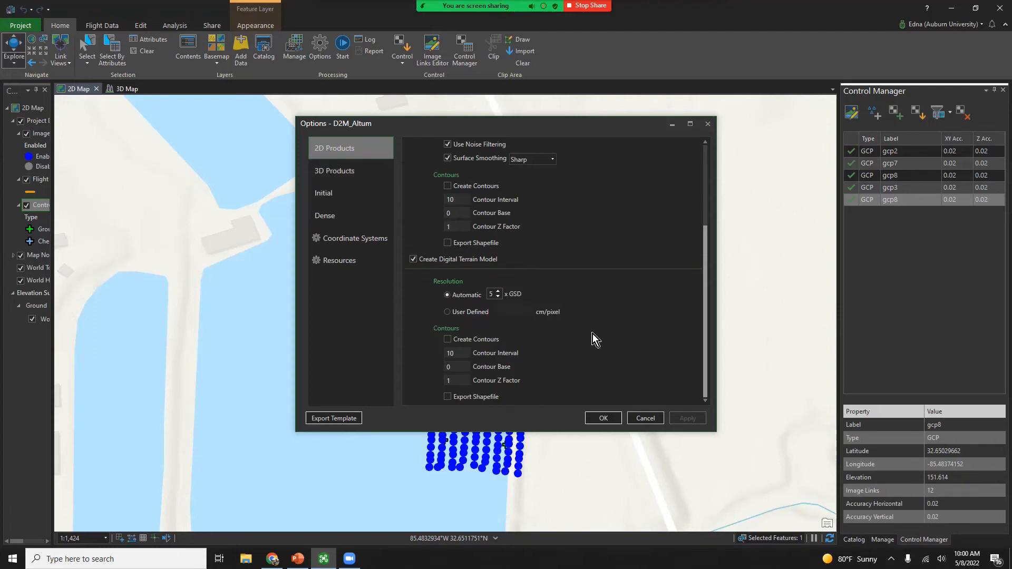
scroll(559, 343, "up", 4)
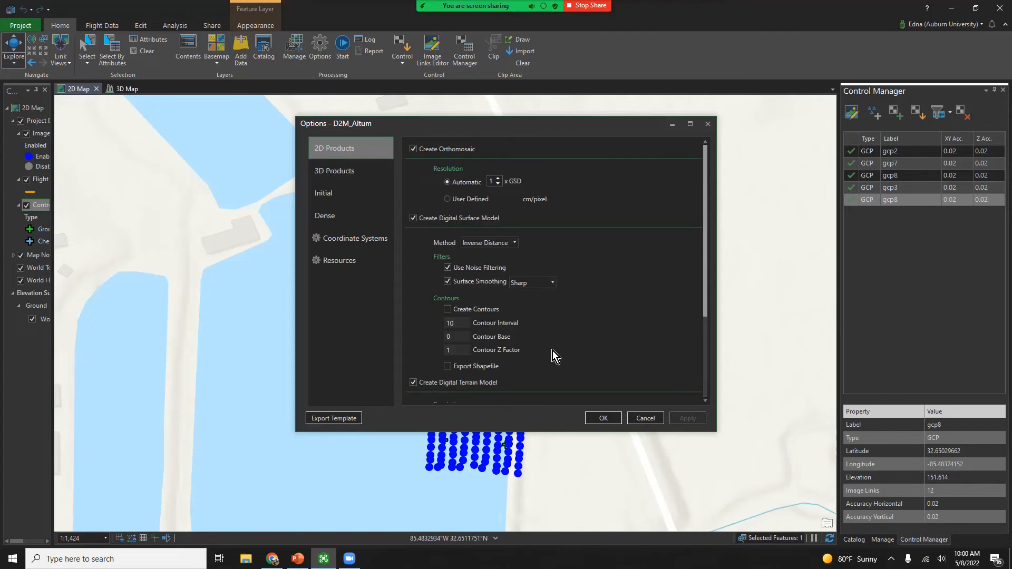
Step: Check the 3D product settings, then accept the options and start processing the project
left_click(354, 176)
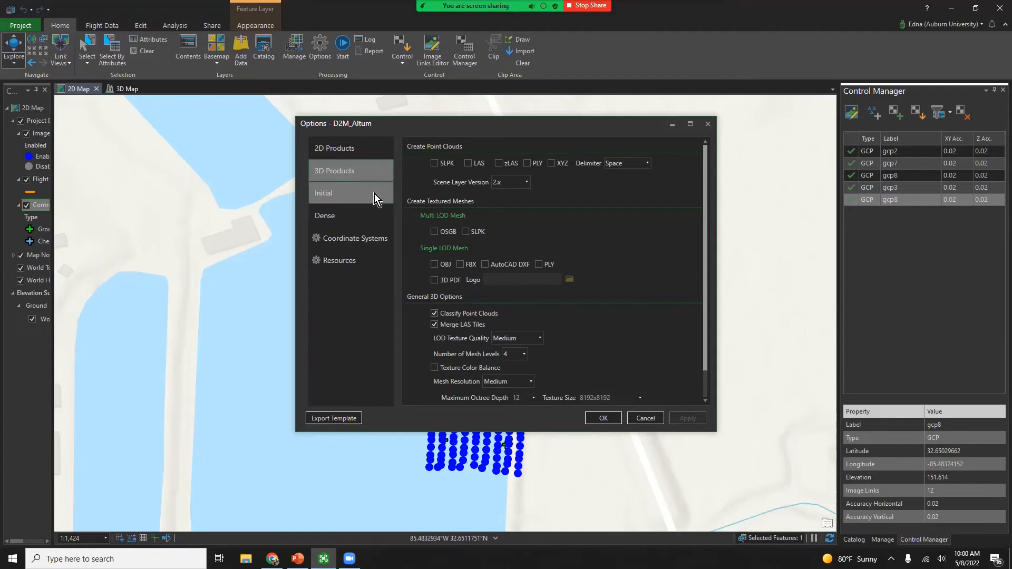
left_click(600, 419)
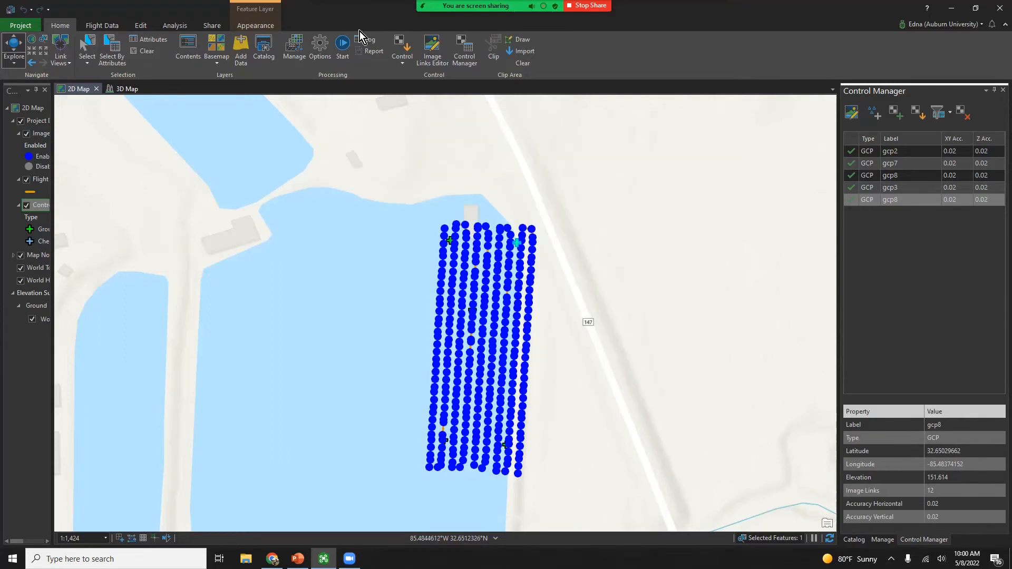
left_click(343, 46)
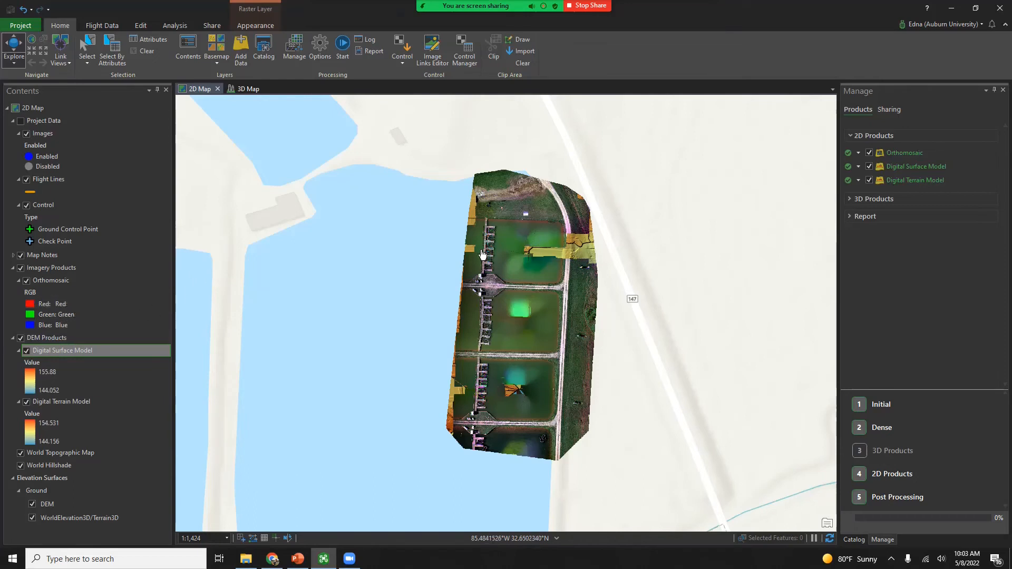
Step: View the bands available for the orthomosaic's red channel and leave the list without choosing another band
left_click(49, 305)
left_click(48, 305)
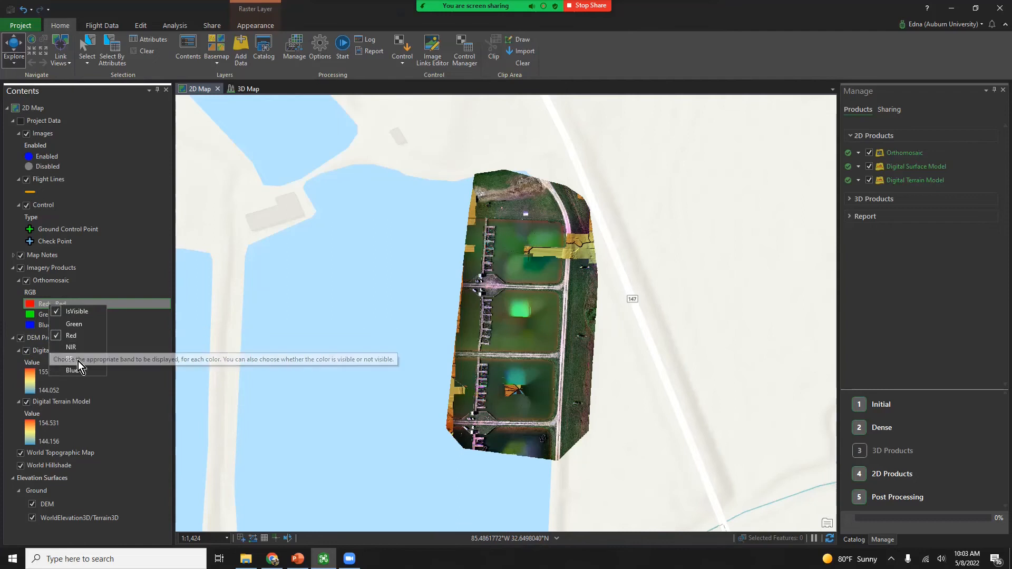
left_click(40, 308)
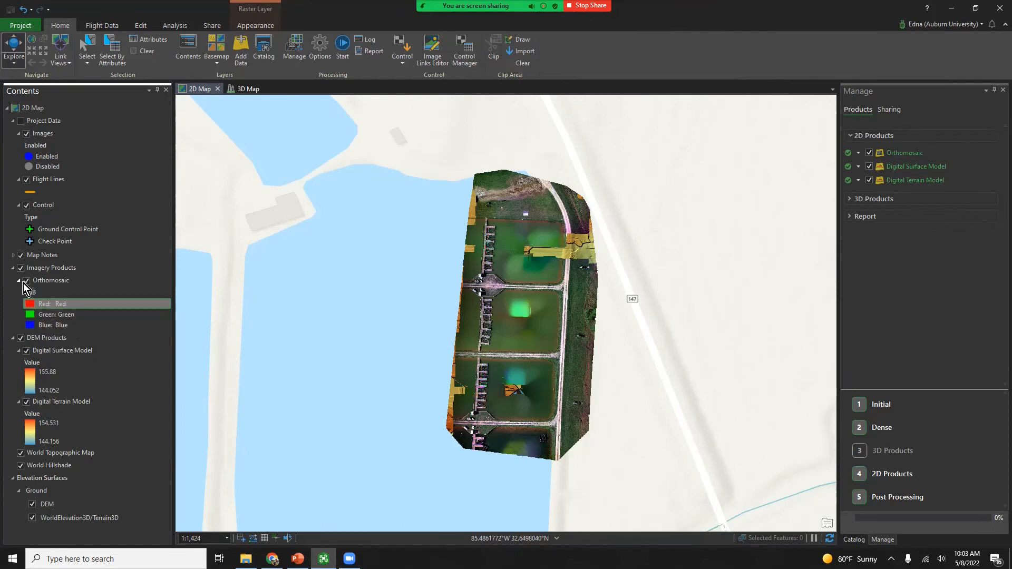
Step: Inspect the orthomosaic up close around the northernmost dock and the nearby ground control target, and return to the overview of the ponds
scroll(527, 317, "up", 2)
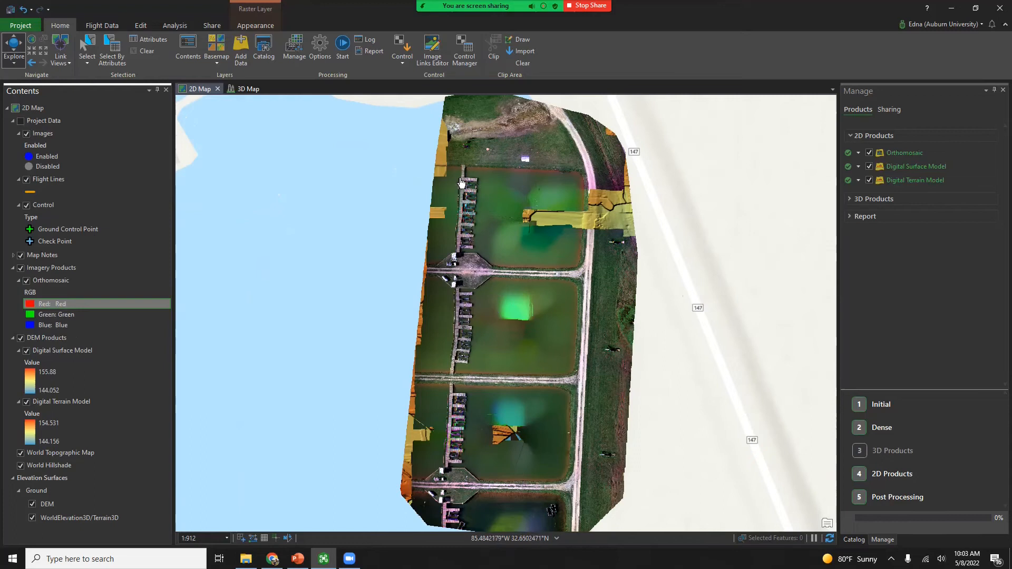
scroll(460, 182, "up", 5)
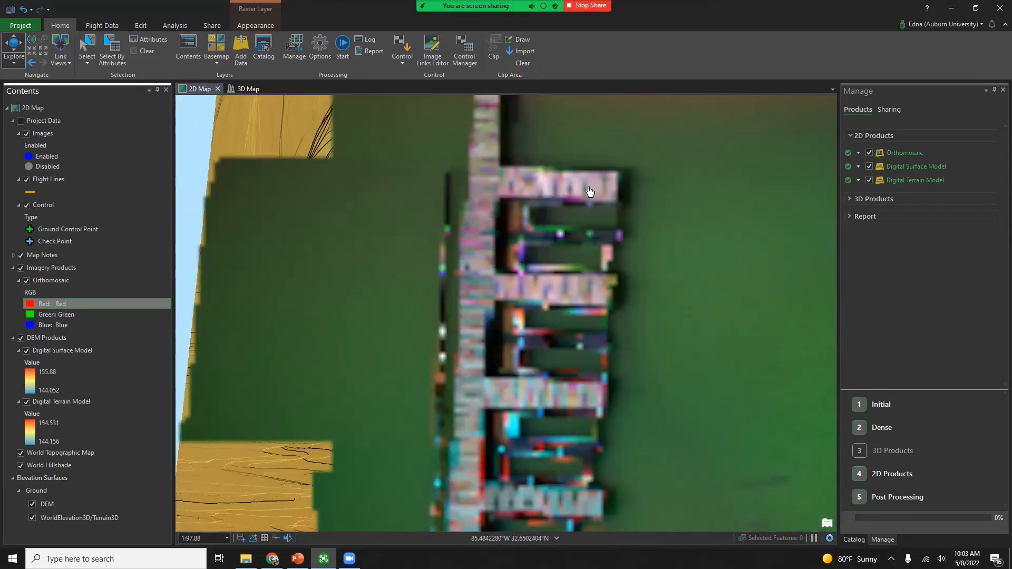
scroll(590, 191, "up", 2)
left_click_drag(591, 199, 592, 426)
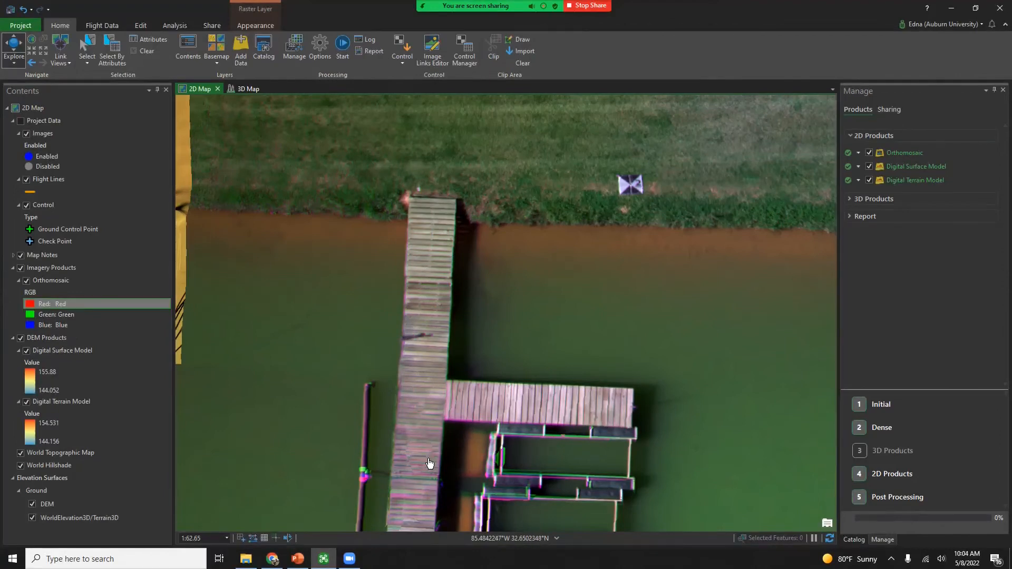
scroll(418, 415, "down", 2)
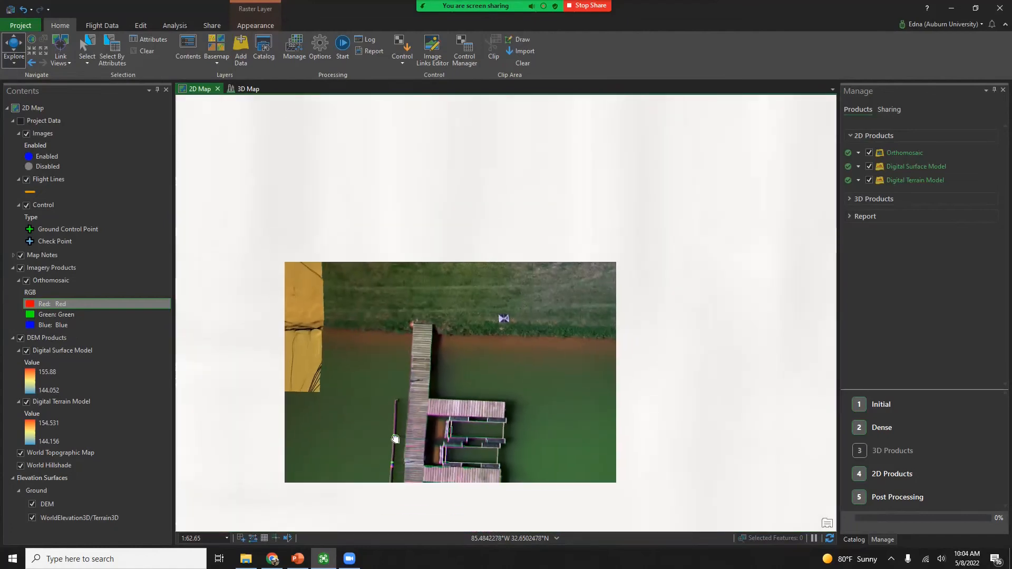
scroll(457, 367, "down", 5)
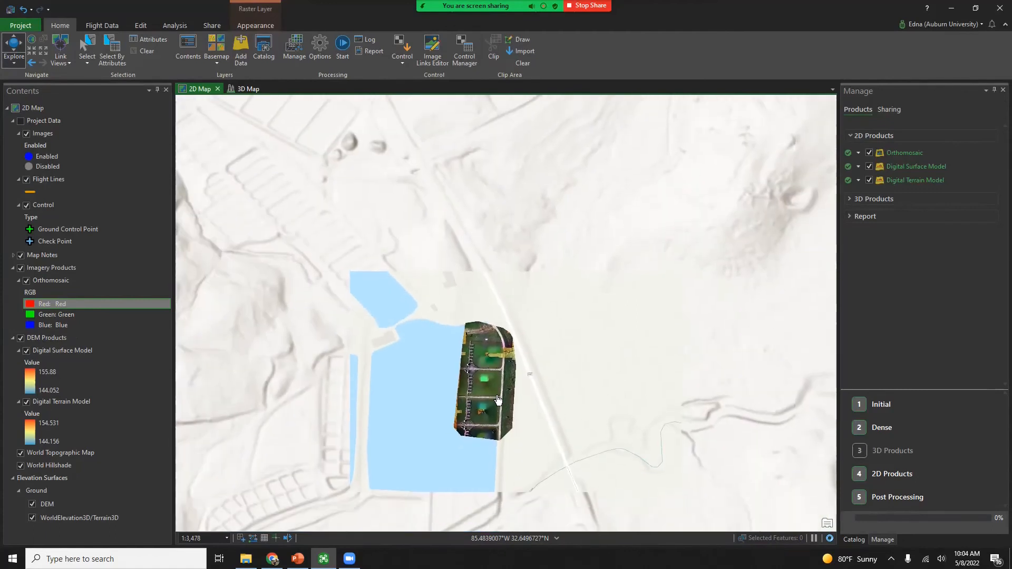
scroll(485, 474, "up", 3)
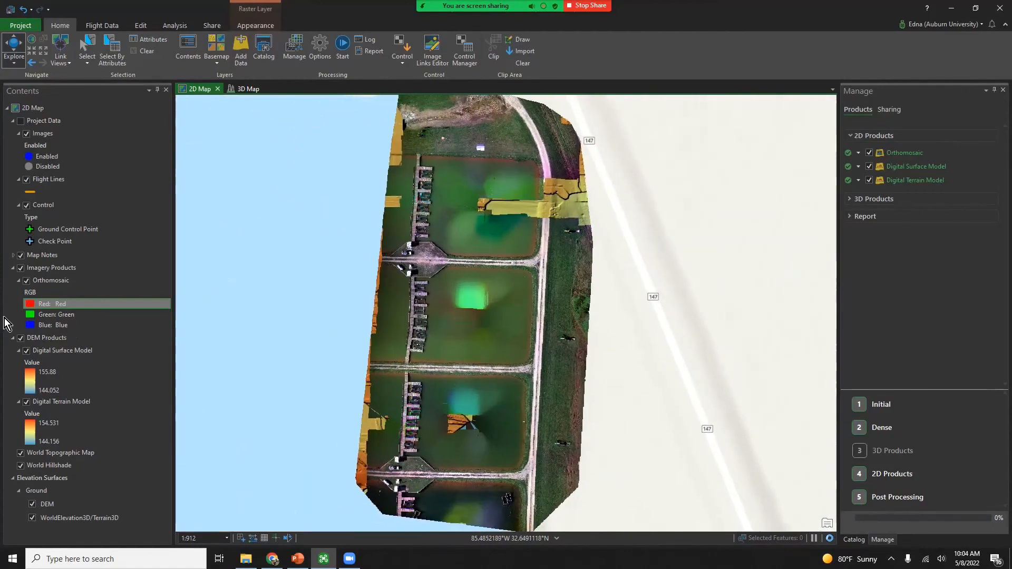
Step: Hide the orthomosaic briefly to view the elevation models, and turn off the Digital Surface Model and Digital Terrain Model layers
left_click(27, 281)
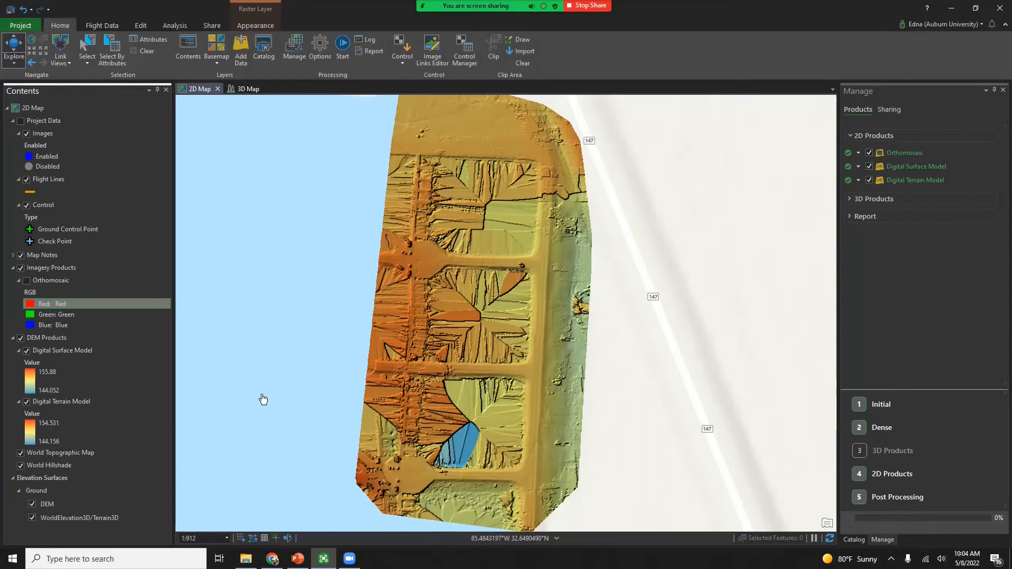
left_click(26, 350)
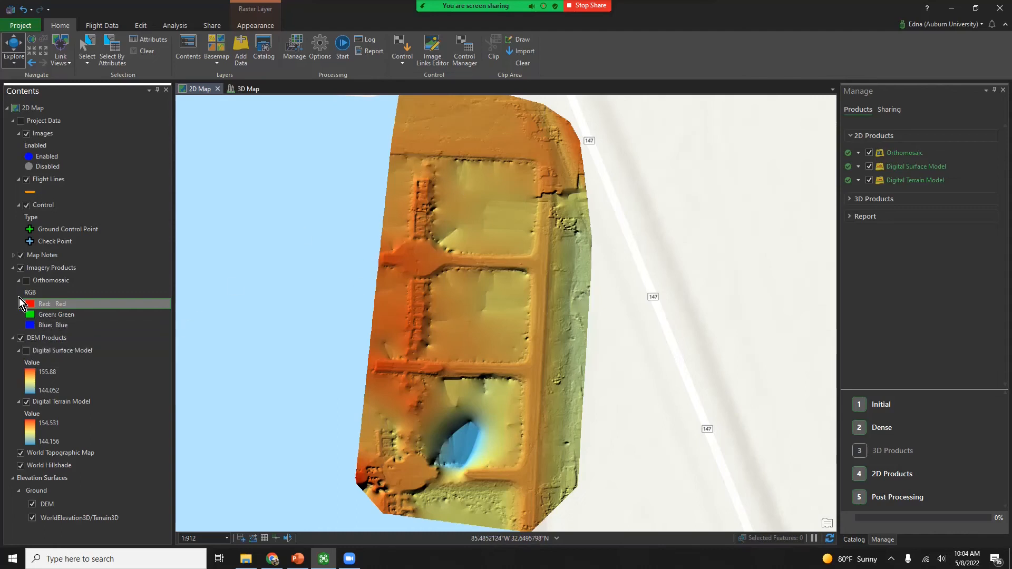
left_click(26, 281)
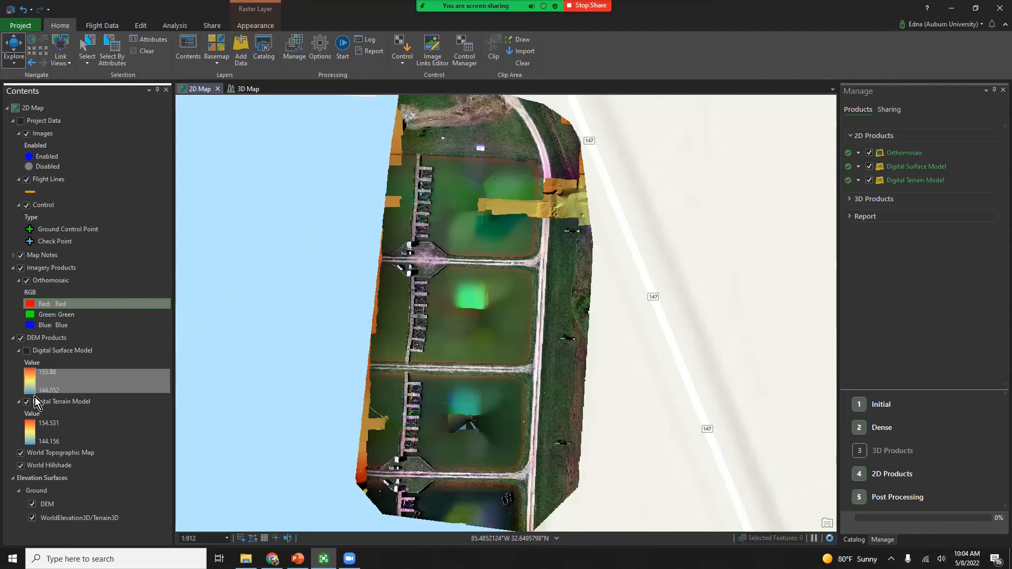
left_click(25, 402)
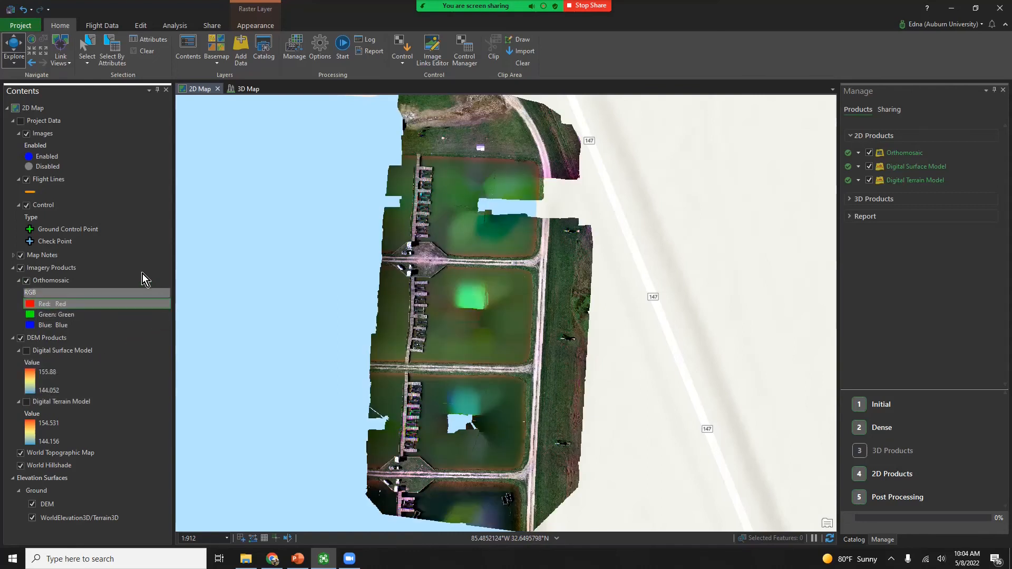
Step: Measure the distance across the outer end of the northernmost dock platform, and delete that measurement from the results
left_click(156, 26)
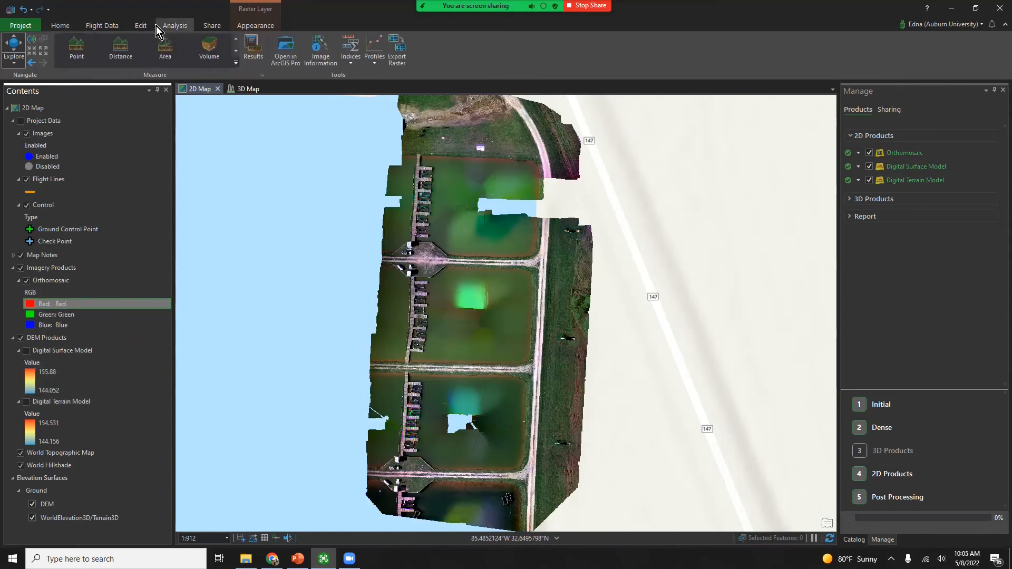
left_click(112, 49)
scroll(398, 158, "up", 3)
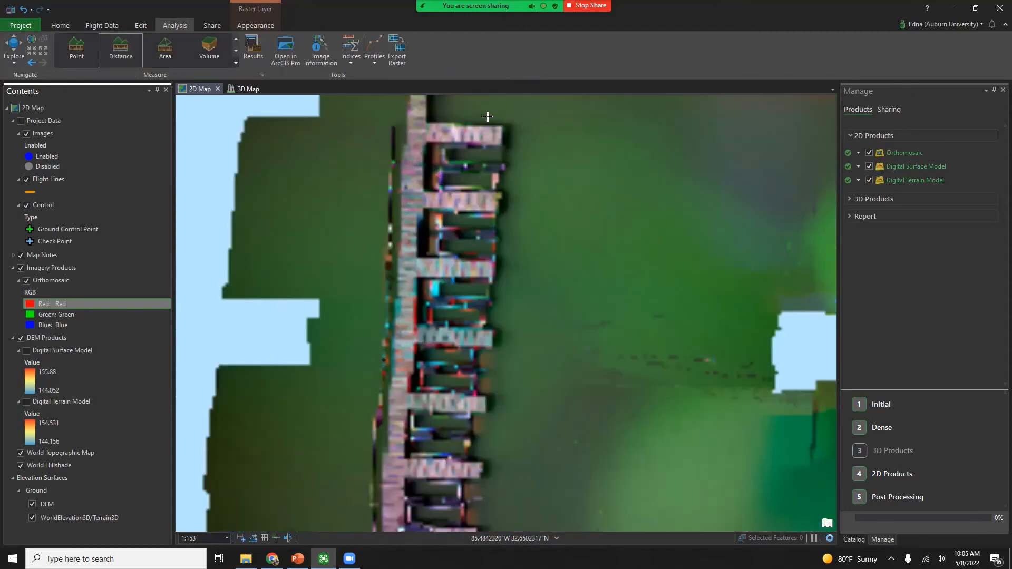
scroll(592, 125, "up", 5)
left_click(590, 120)
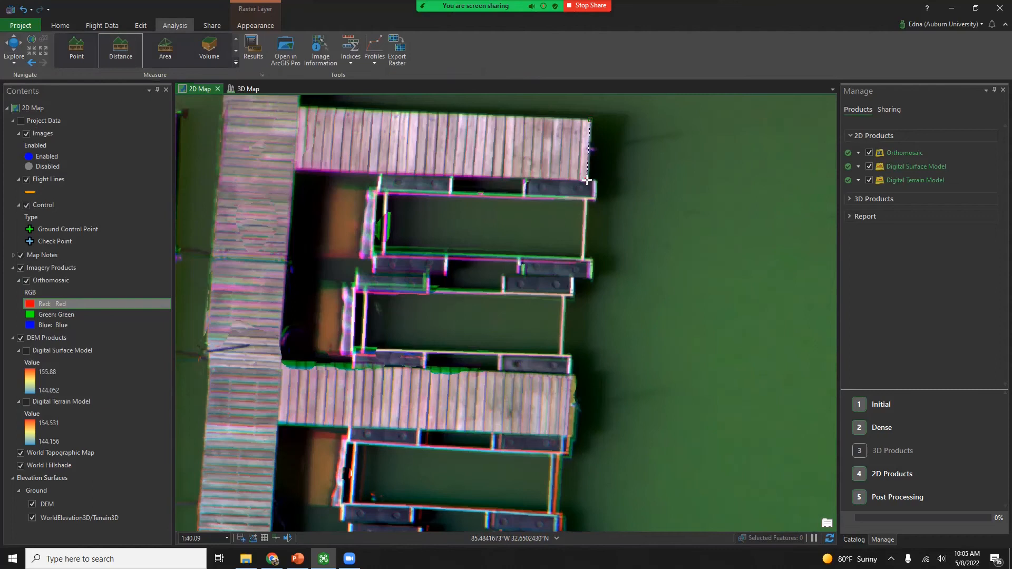
left_click(593, 141)
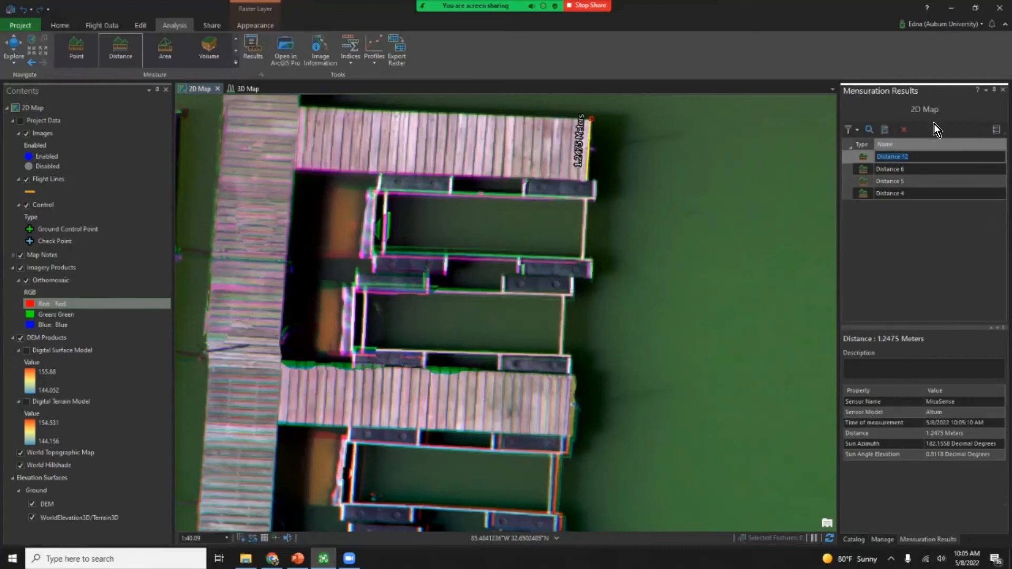
left_click(903, 129)
left_click(533, 301)
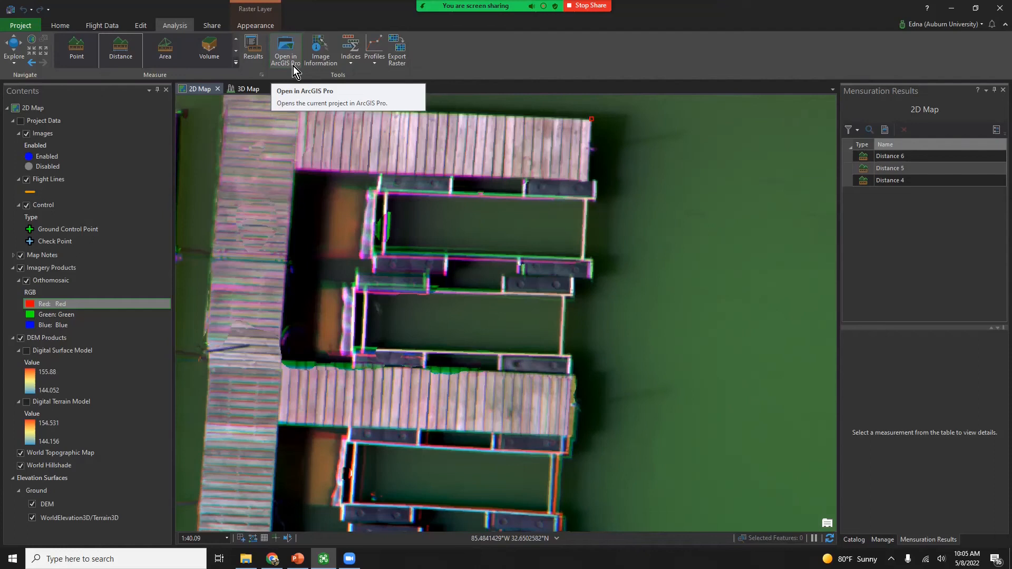
Step: Create an NDVI layer using 3 - NIR as the near infrared band and 2 - Red as the red band, and close the measurement results
left_click(352, 58)
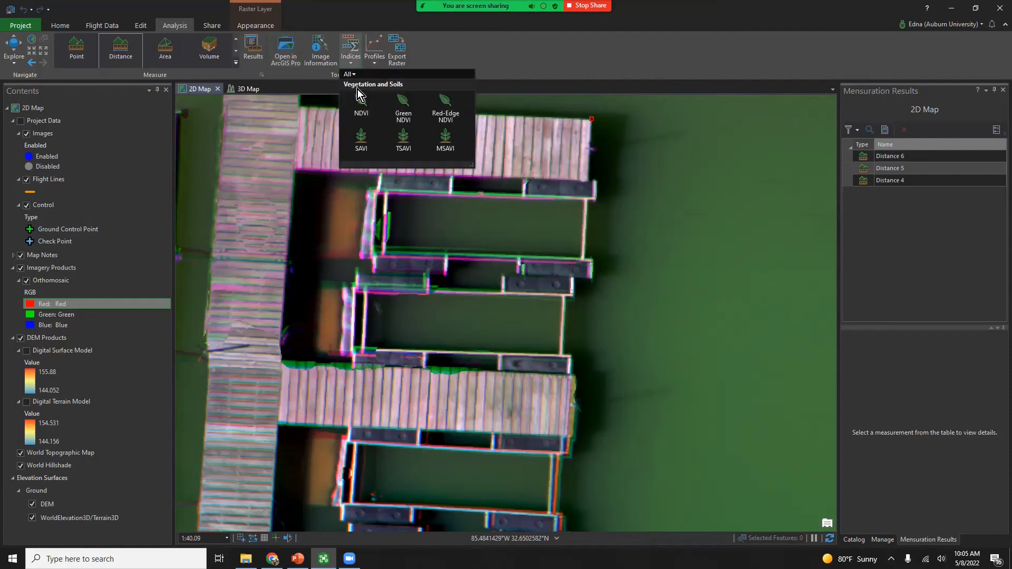
left_click(366, 112)
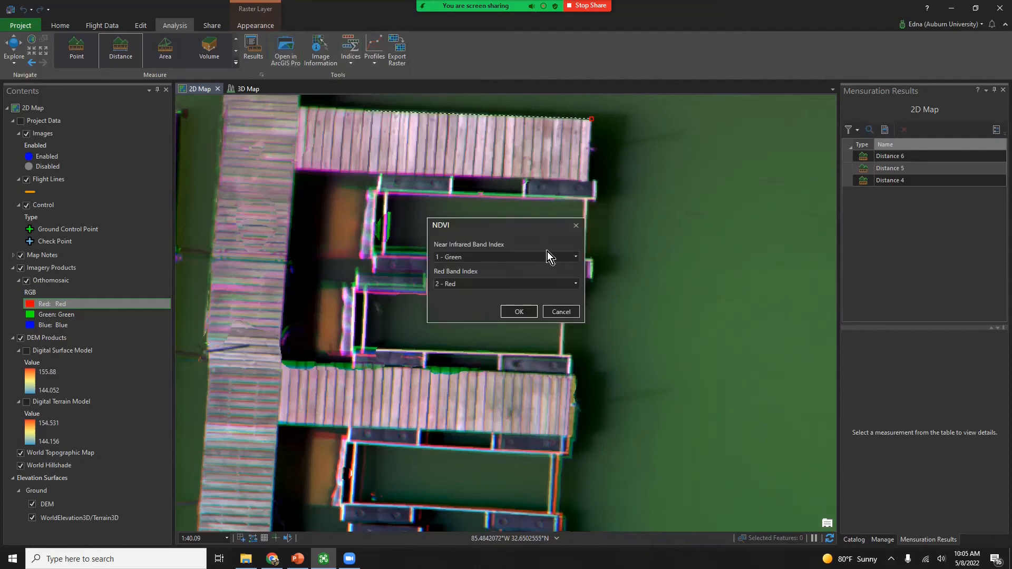
left_click(517, 257)
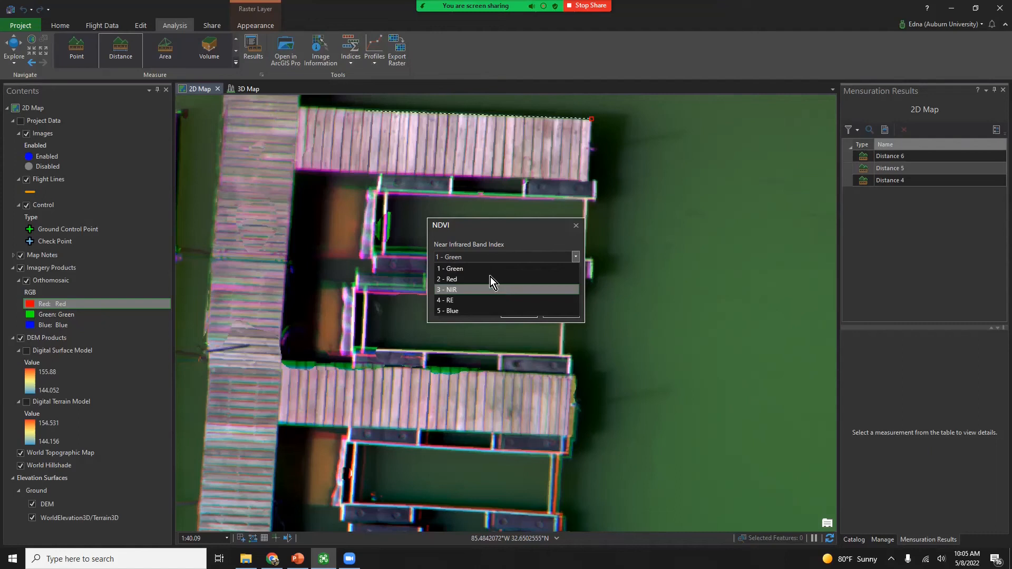
left_click(500, 289)
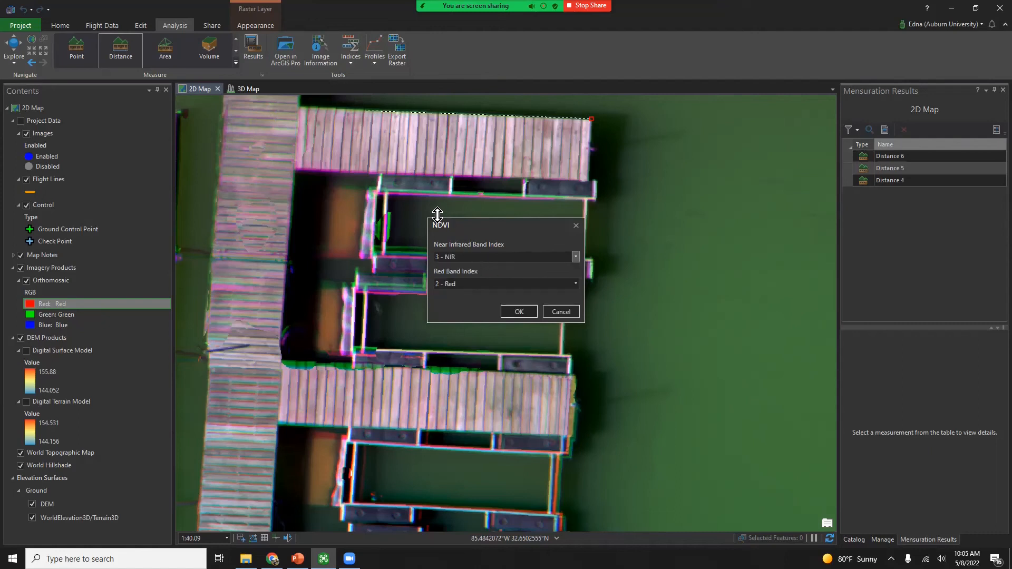
left_click(471, 283)
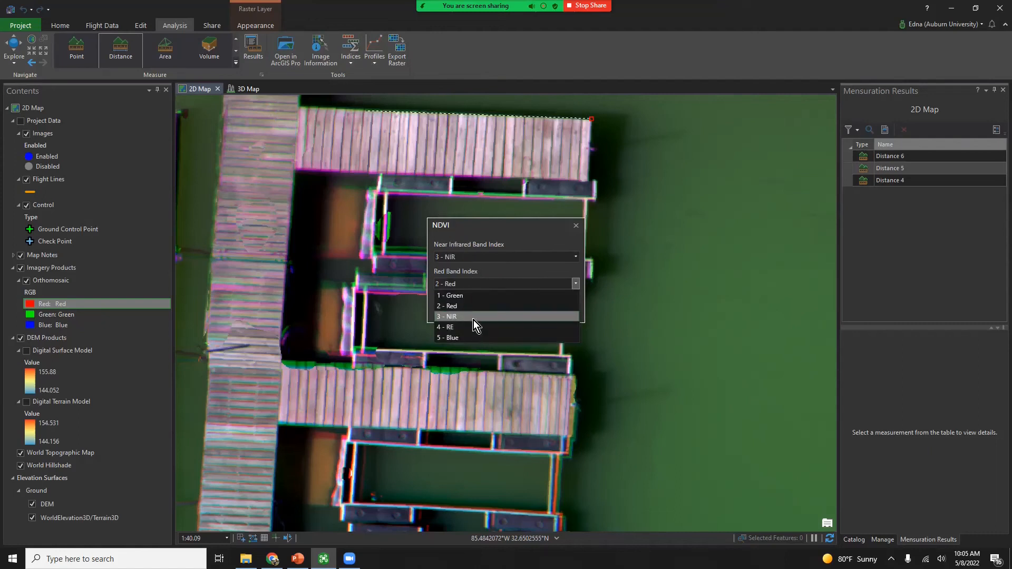
left_click(472, 309)
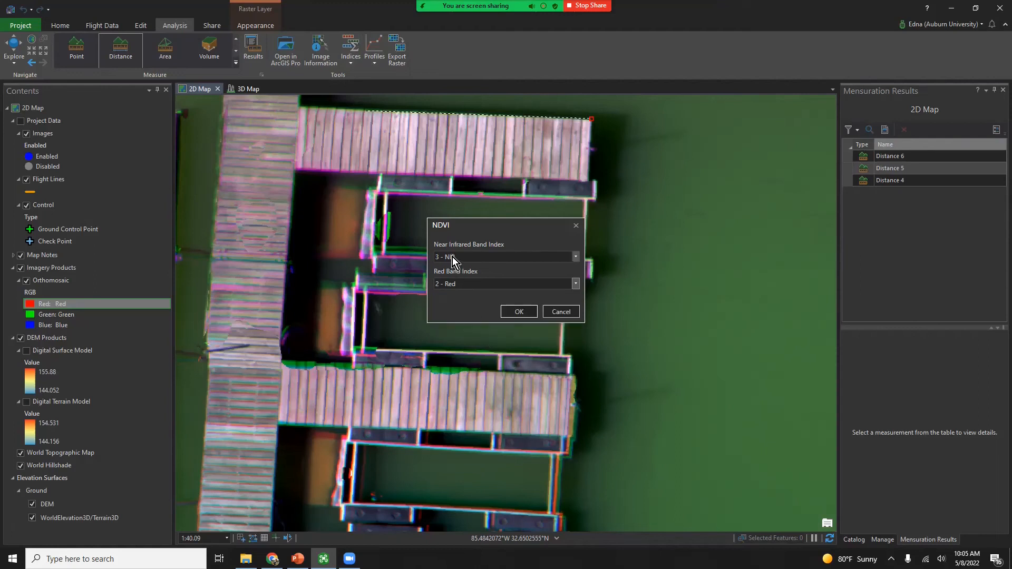
left_click(519, 312)
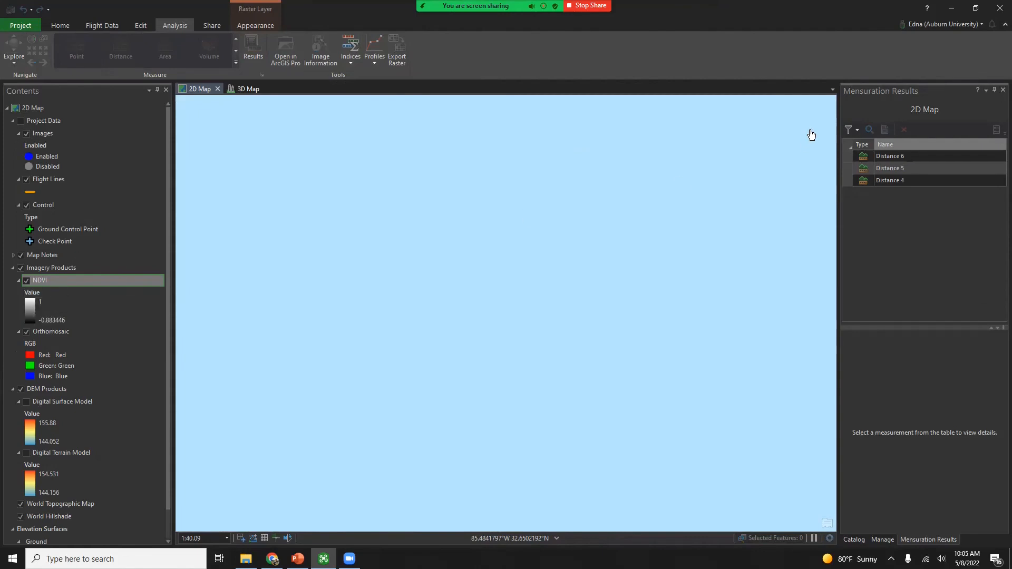
left_click(1003, 90)
Step: Symbolize the NDVI layer with Stretch and a green-to-brown color scheme
scroll(350, 402, "down", 3)
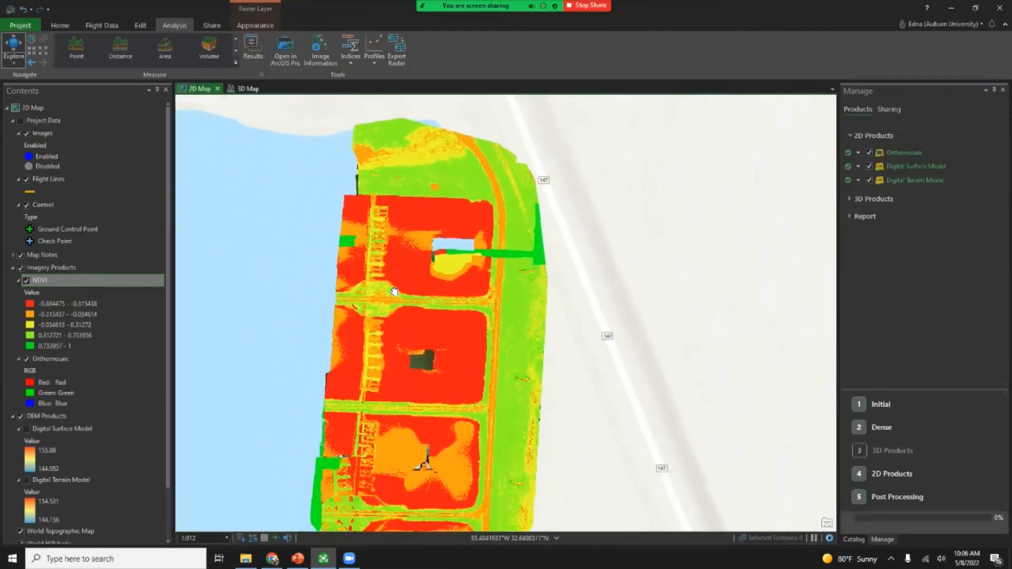
scroll(447, 310, "up", 1)
scroll(447, 310, "up", 3)
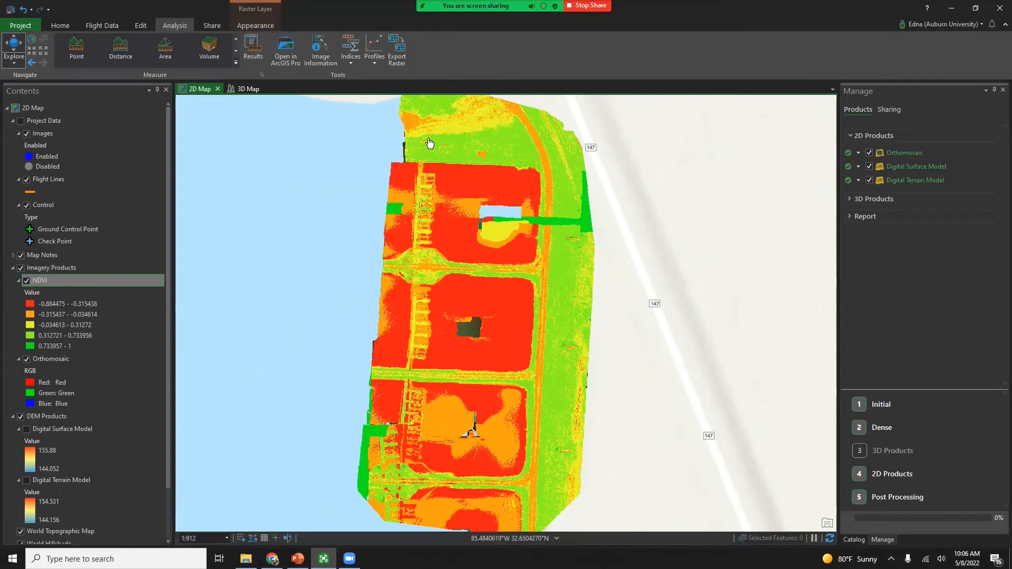
right_click(43, 282)
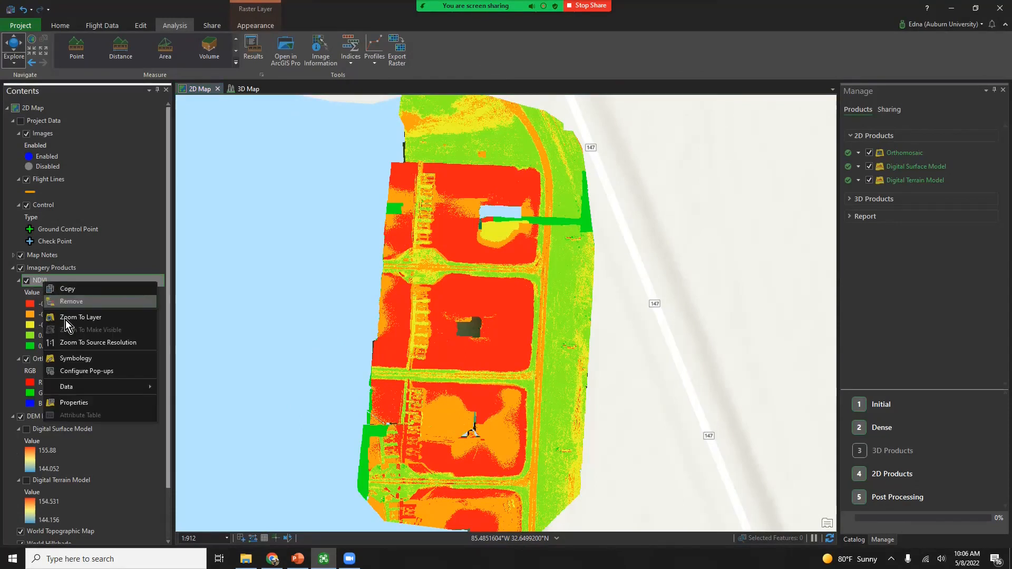
left_click(76, 359)
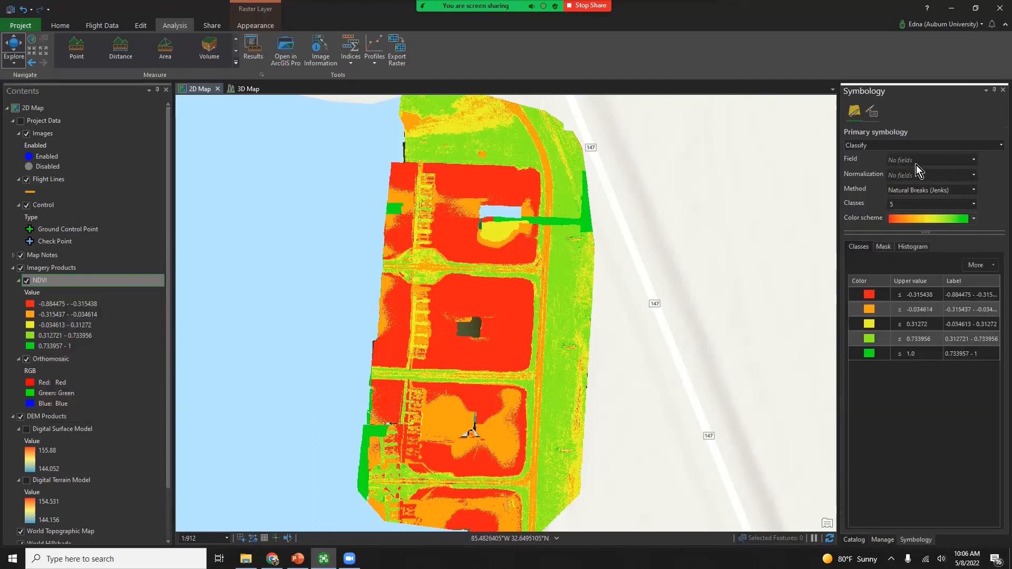
left_click(883, 145)
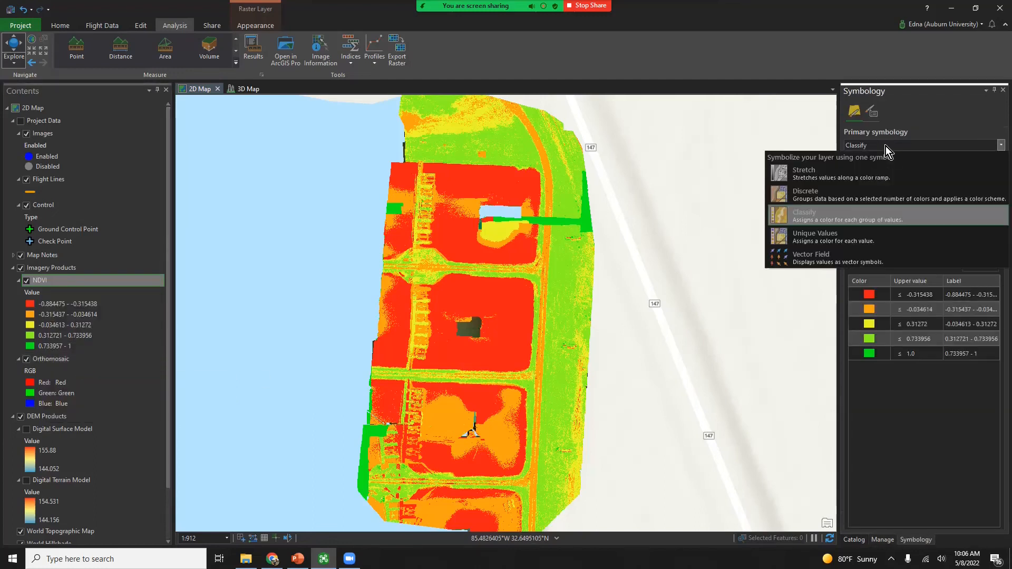
left_click(837, 169)
left_click(901, 173)
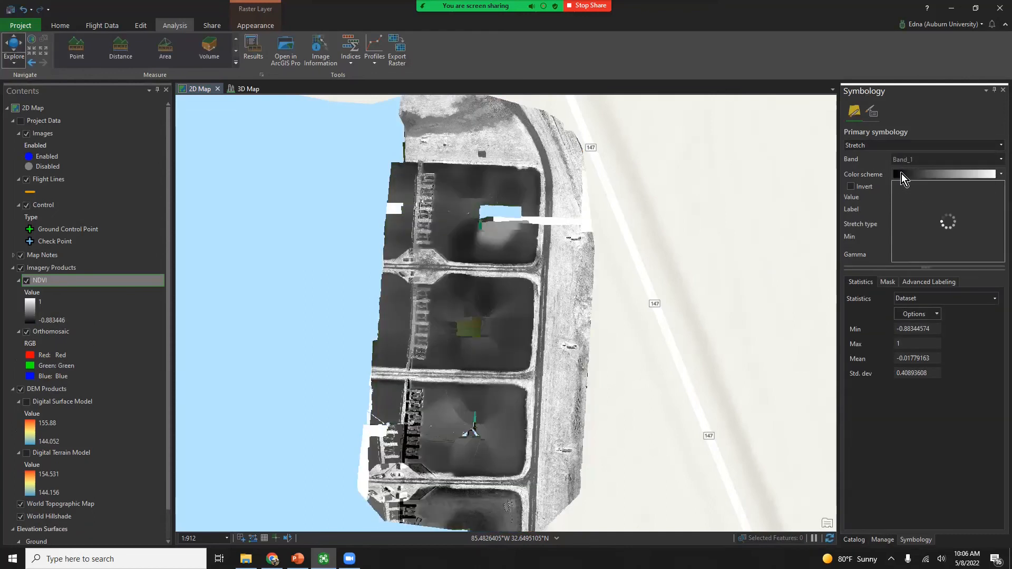
scroll(964, 241, "down", 5)
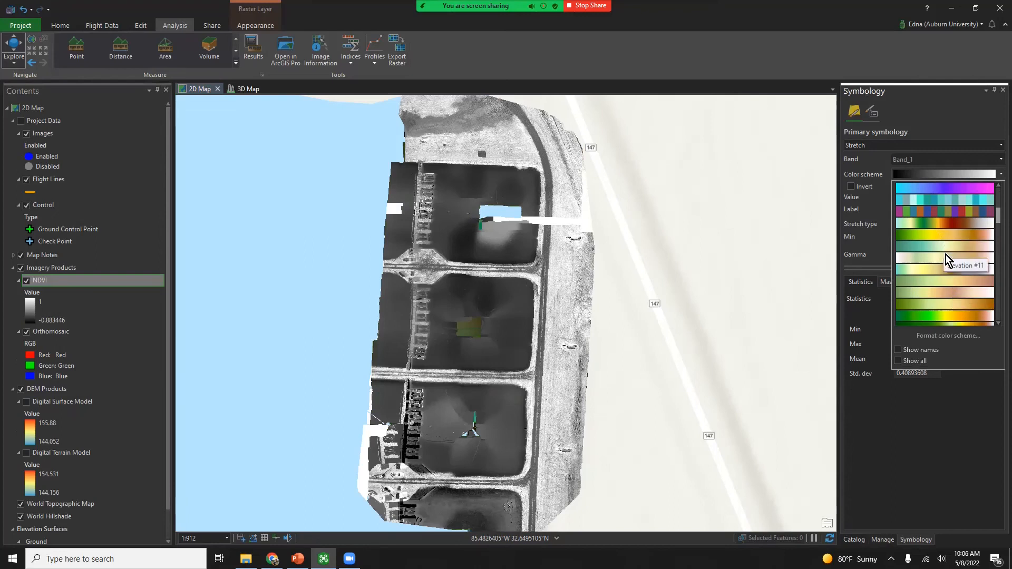
left_click(948, 305)
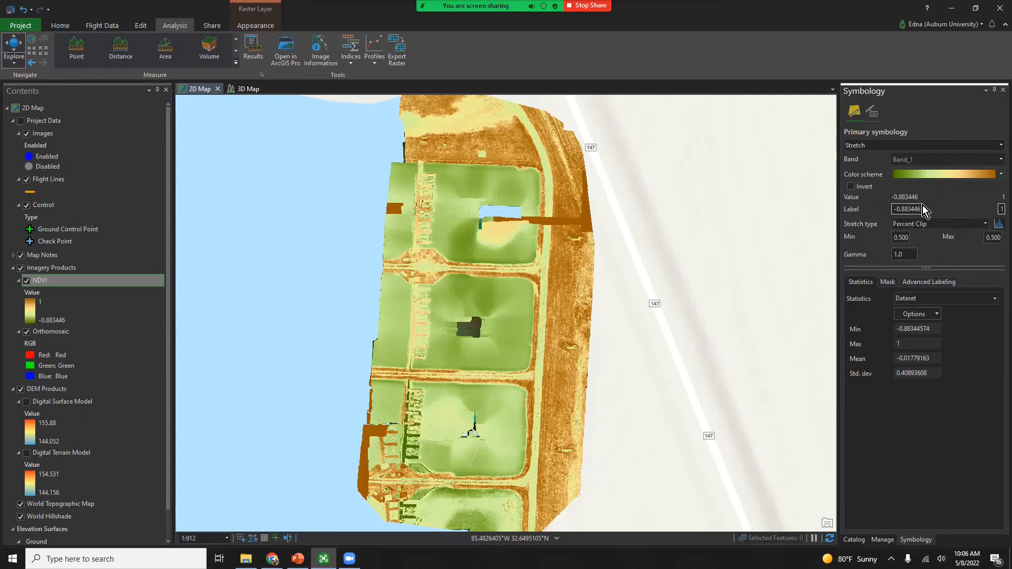
Step: Set the label of the NDVI layer's minimum value to -1 and invert the color scheme
left_click_drag(897, 209, 925, 209)
type("1")
left_click(978, 195)
left_click(850, 187)
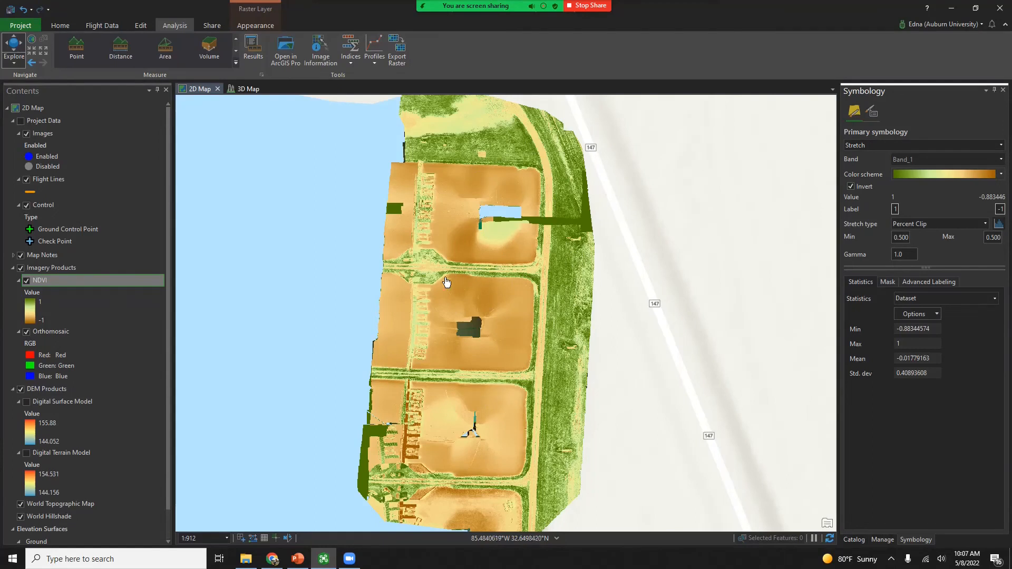
Step: Inspect the NDVI layer up close around the embankment between the two northernmost ponds, and view the available vegetation and soil indices
scroll(417, 261, "up", 3)
scroll(405, 253, "up", 5)
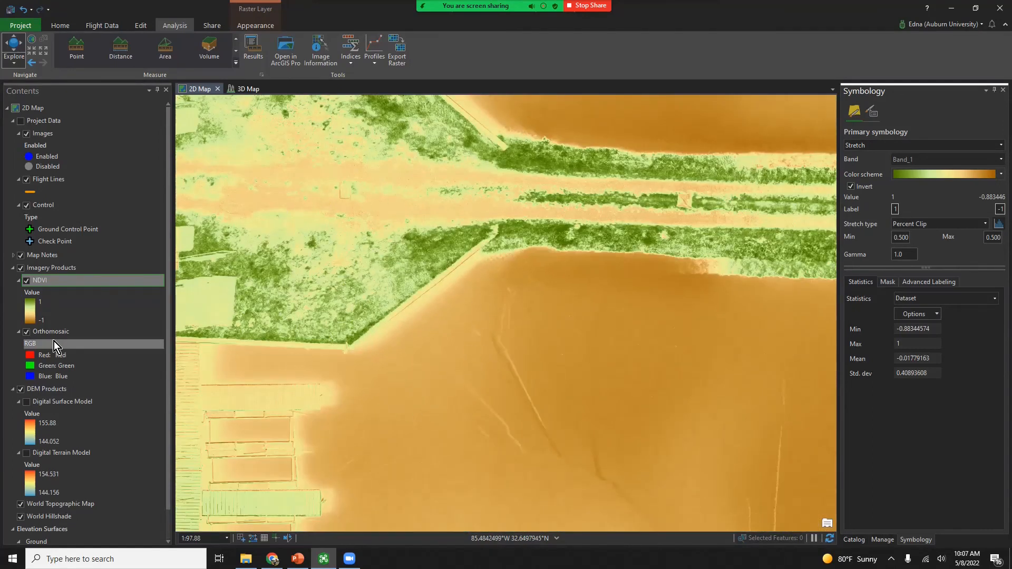
scroll(351, 362, "down", 4)
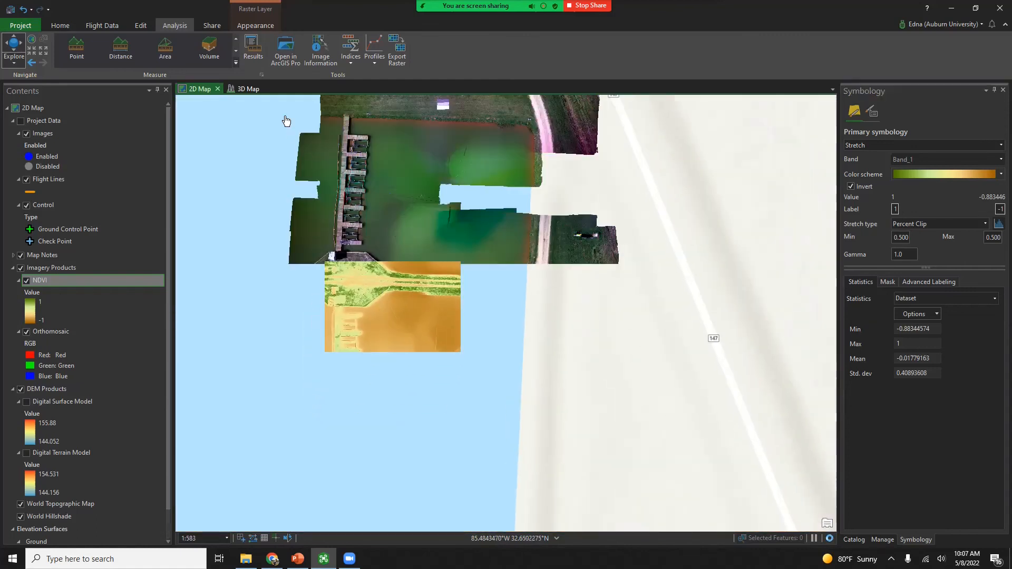
left_click(348, 36)
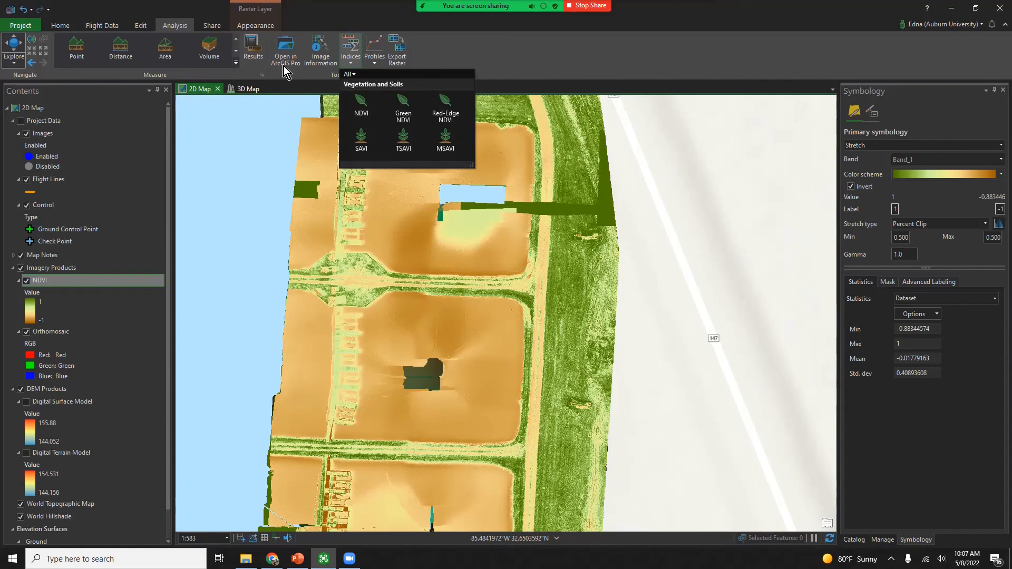
Step: Create a spectral profile chart of the NDVI layer from a small circular area in the second pond, and close the chart
left_click(373, 57)
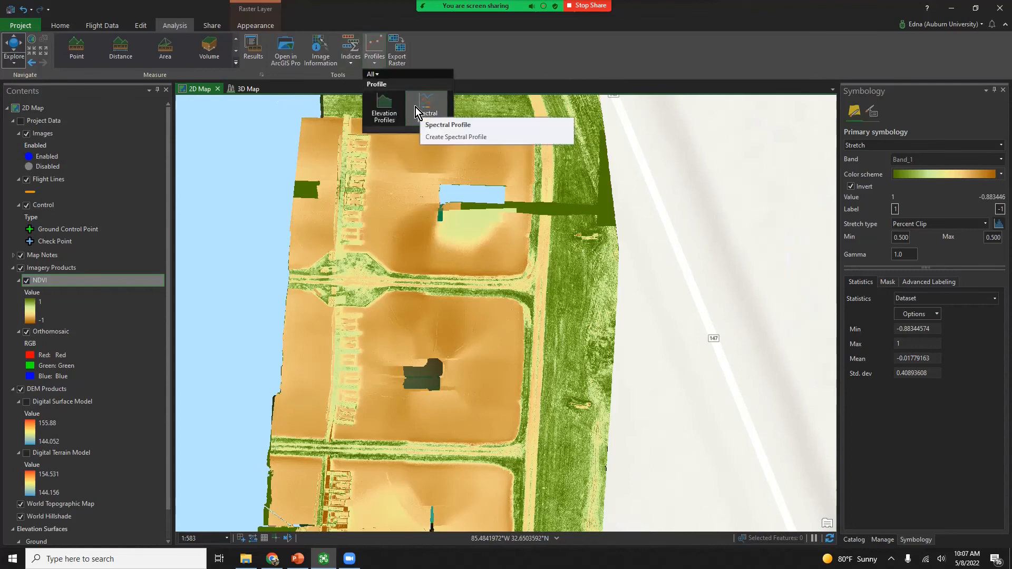
left_click(418, 110)
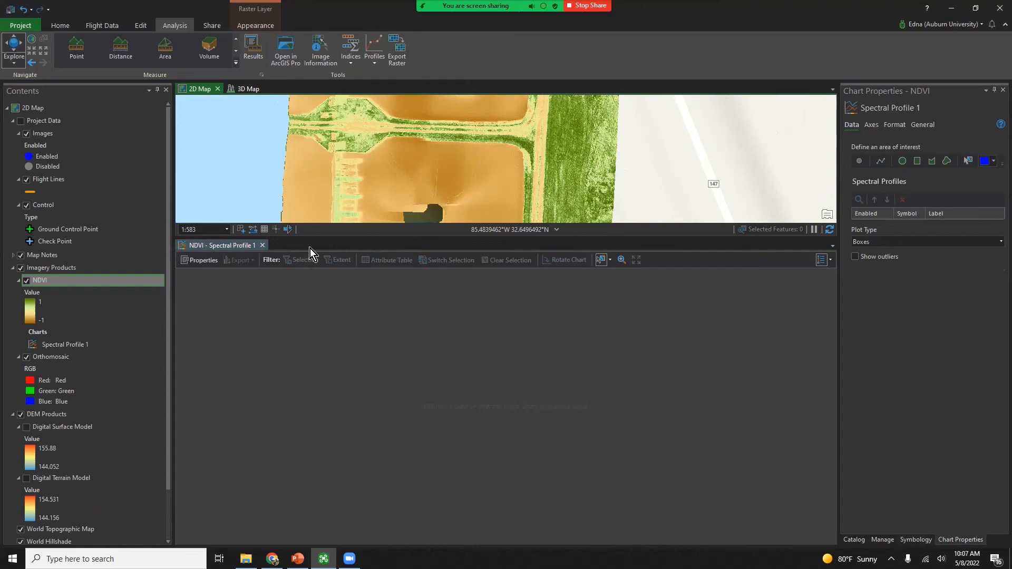
left_click_drag(310, 237, 329, 320)
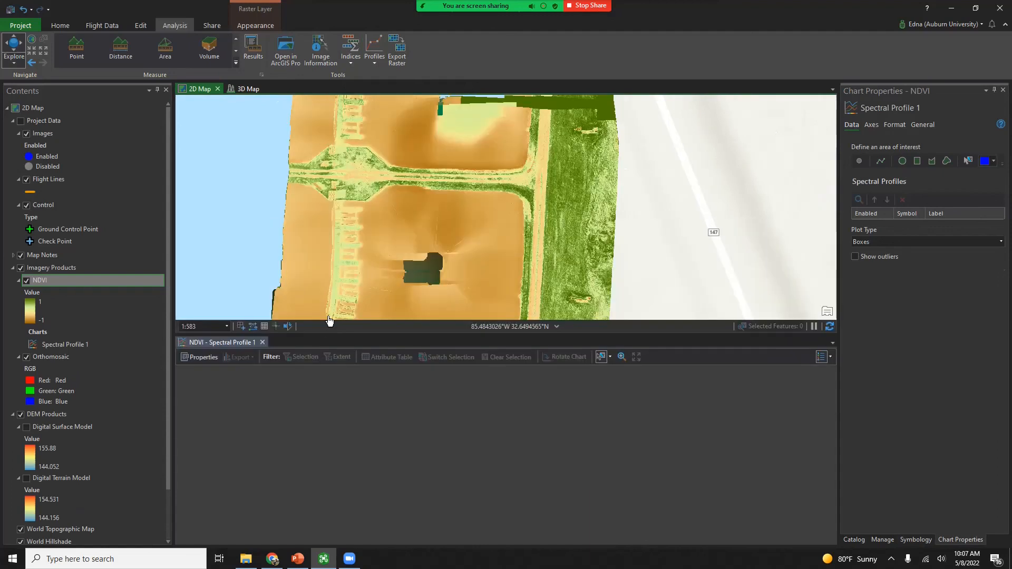
left_click(902, 162)
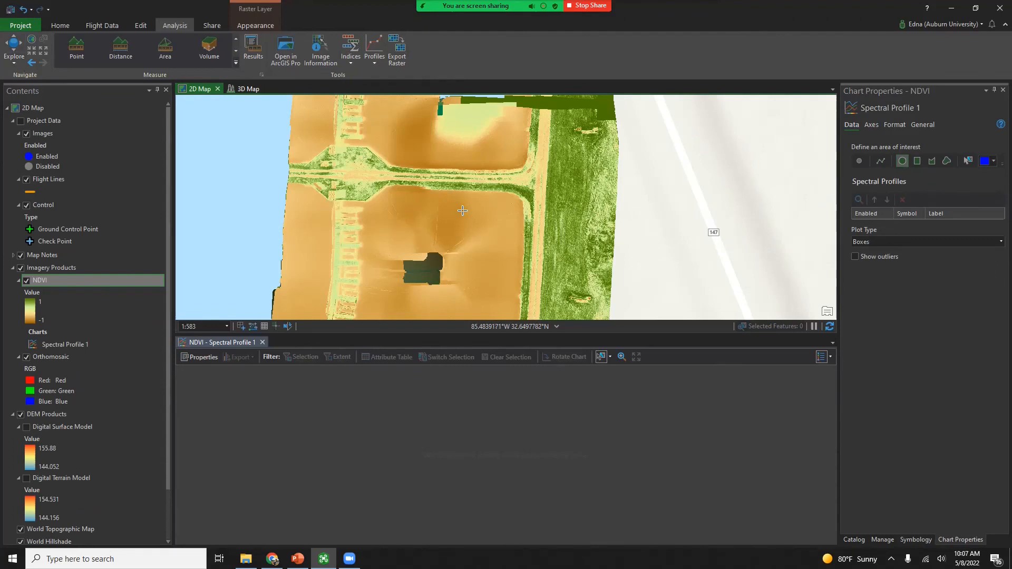
left_click_drag(463, 211, 477, 211)
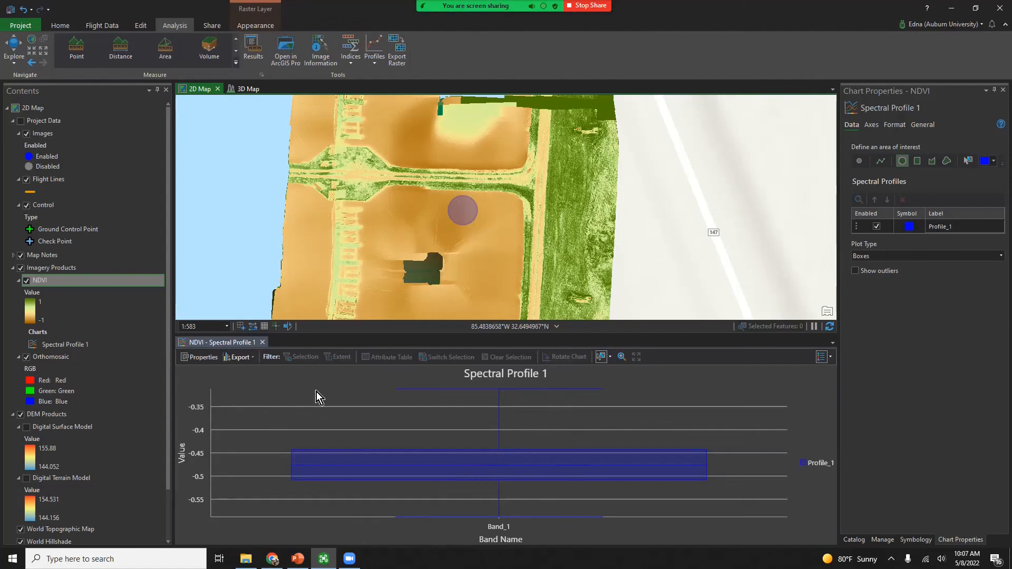
left_click(263, 342)
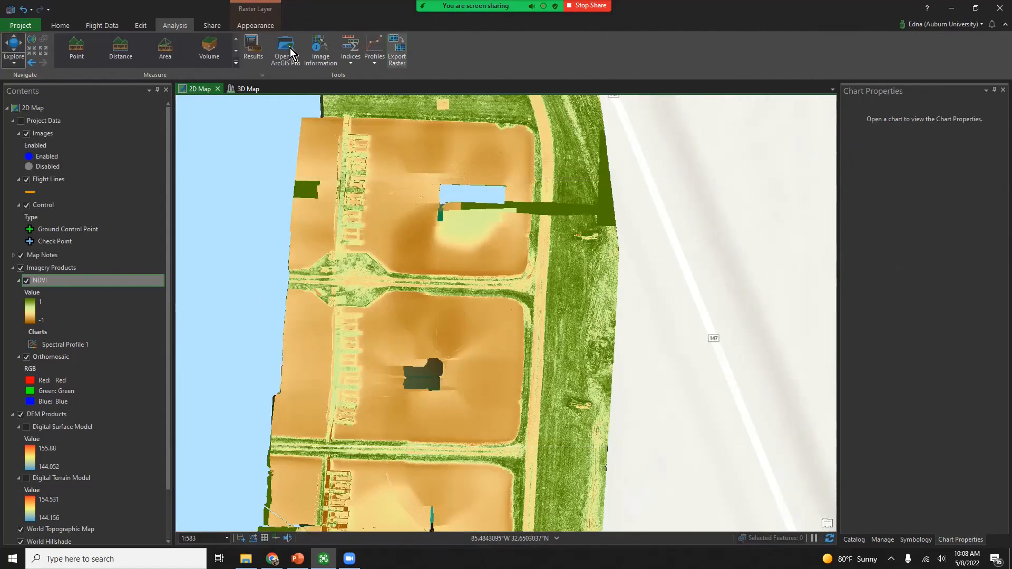
left_click(212, 25)
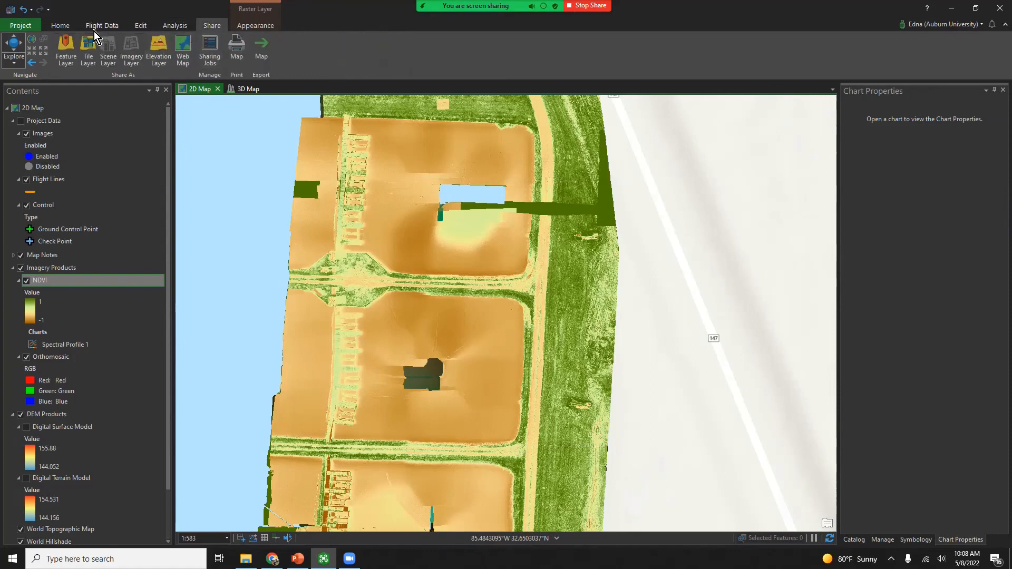
left_click(256, 24)
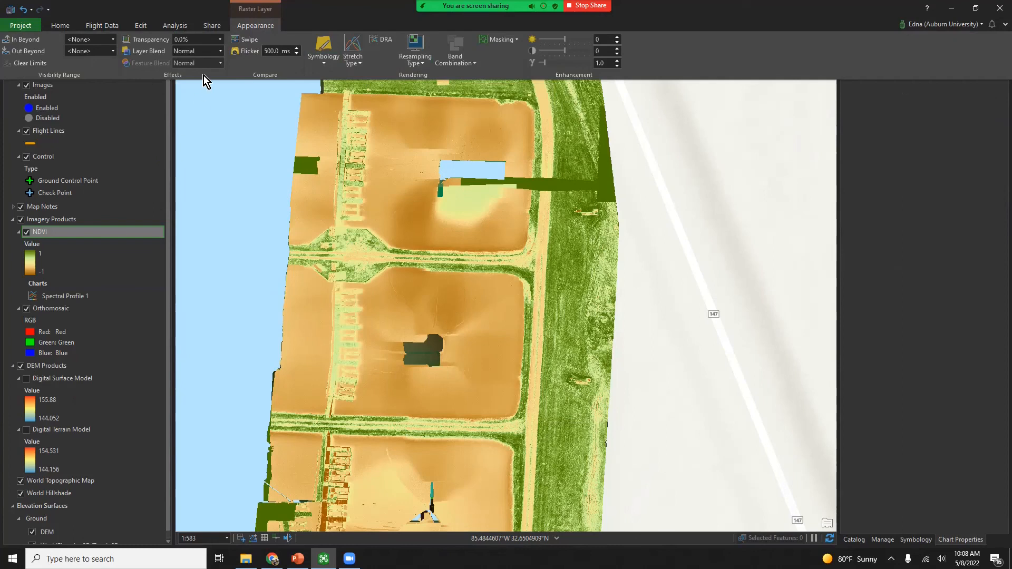
left_click(62, 26)
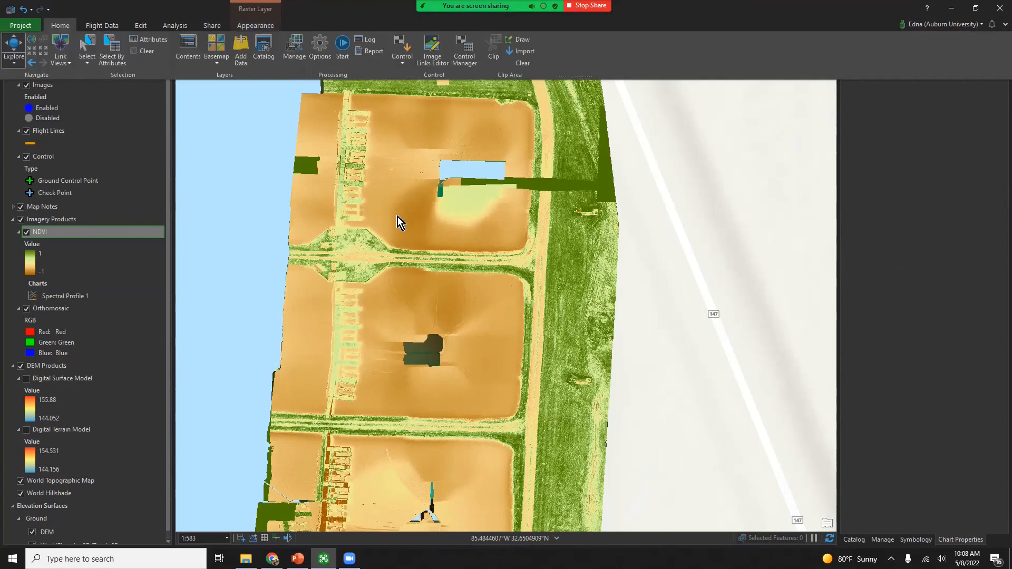
scroll(398, 219, "down", 6)
scroll(392, 242, "up", 4)
left_click(390, 235)
left_click_drag(392, 243, 387, 298)
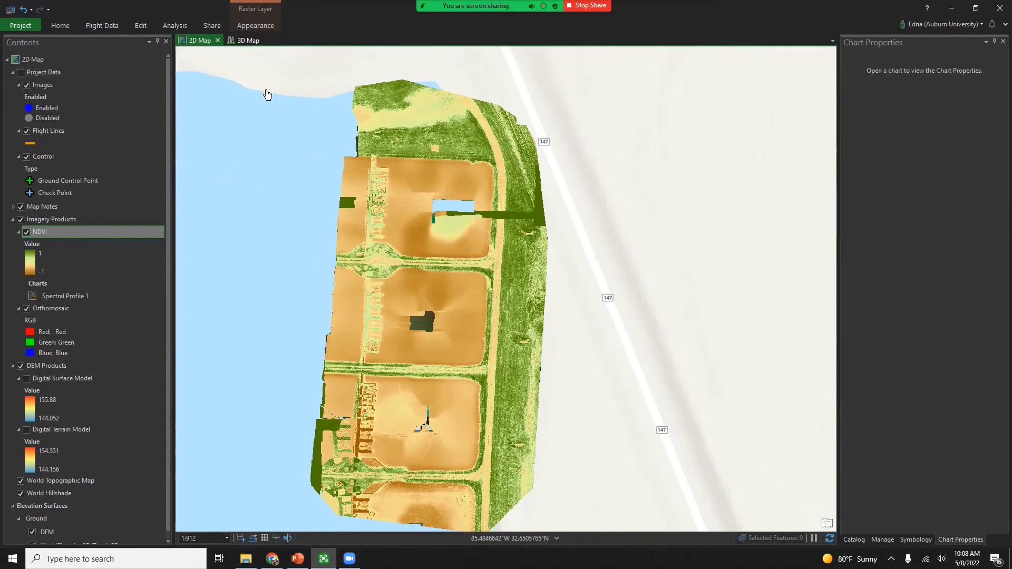
left_click_drag(348, 145, 350, 110)
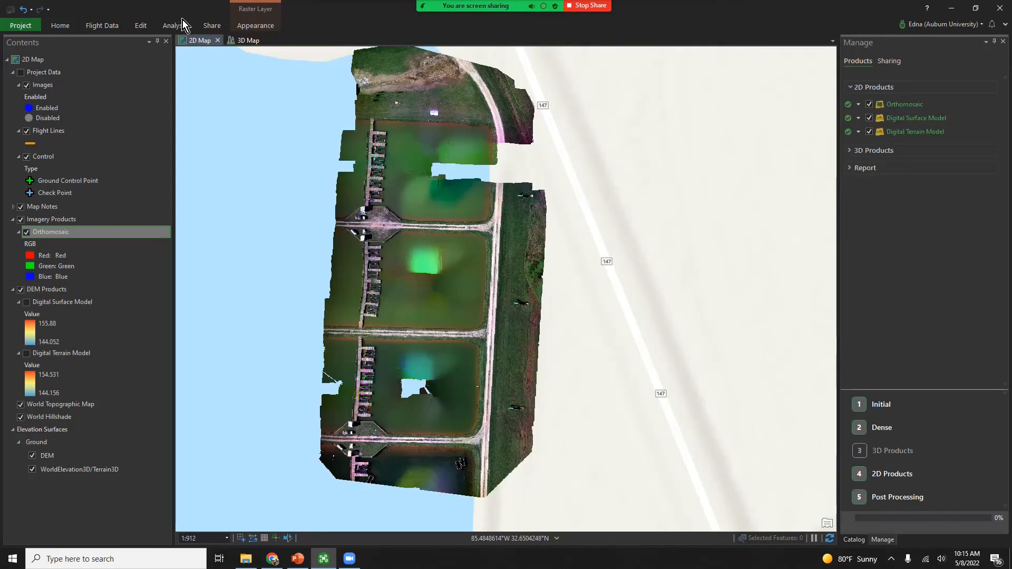
Step: Open the Processing Report and review its Quality Check section, including the calibrated images, matching and georeferencing entries, and the preview
left_click(61, 24)
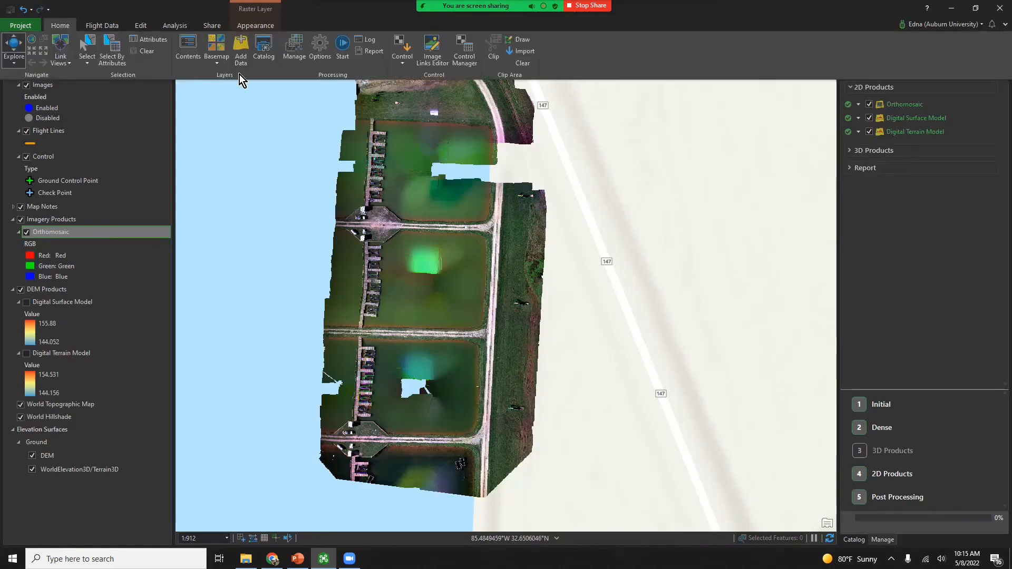
left_click(374, 55)
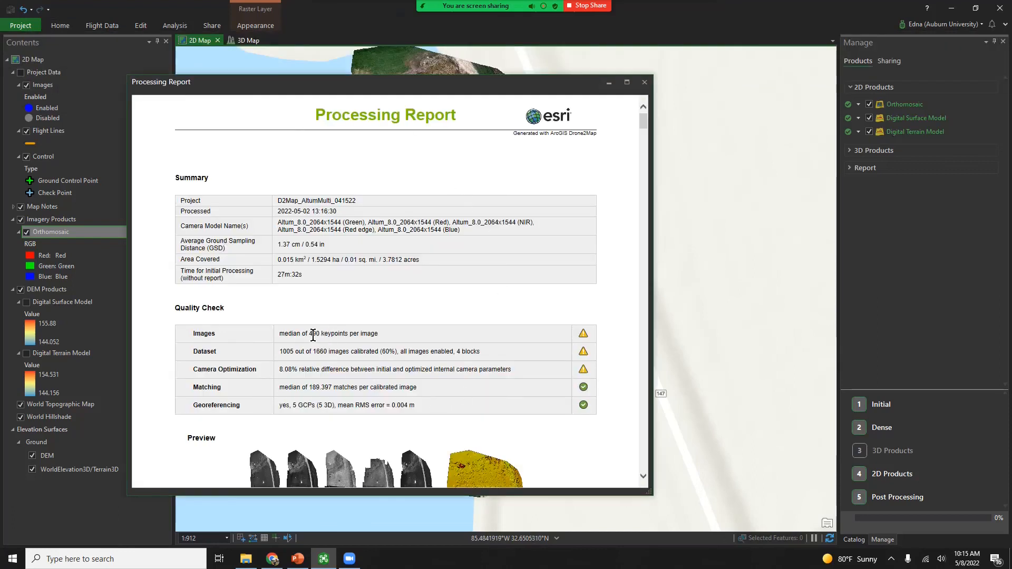
left_click_drag(279, 353, 481, 352)
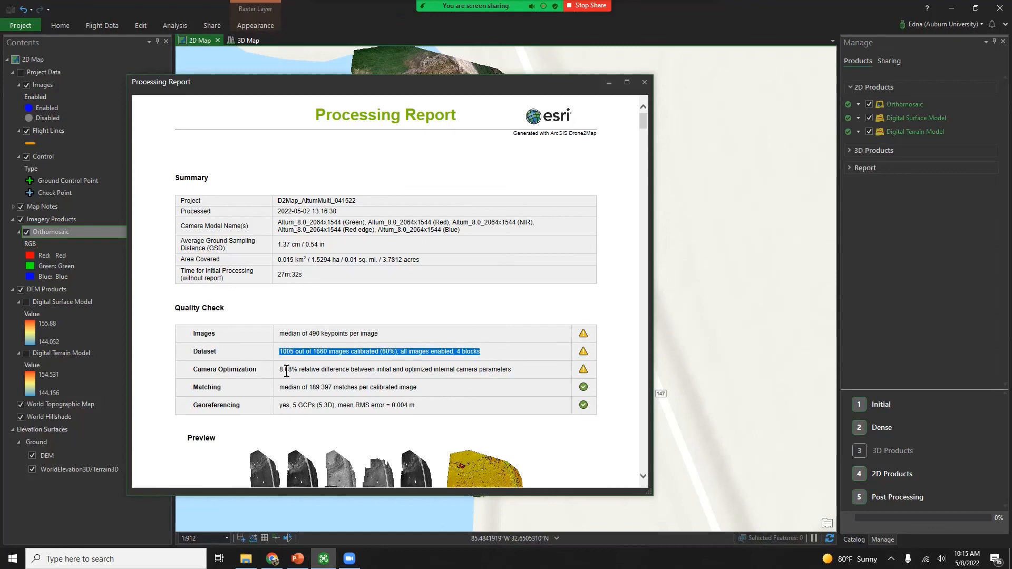
scroll(286, 371, "down", 2)
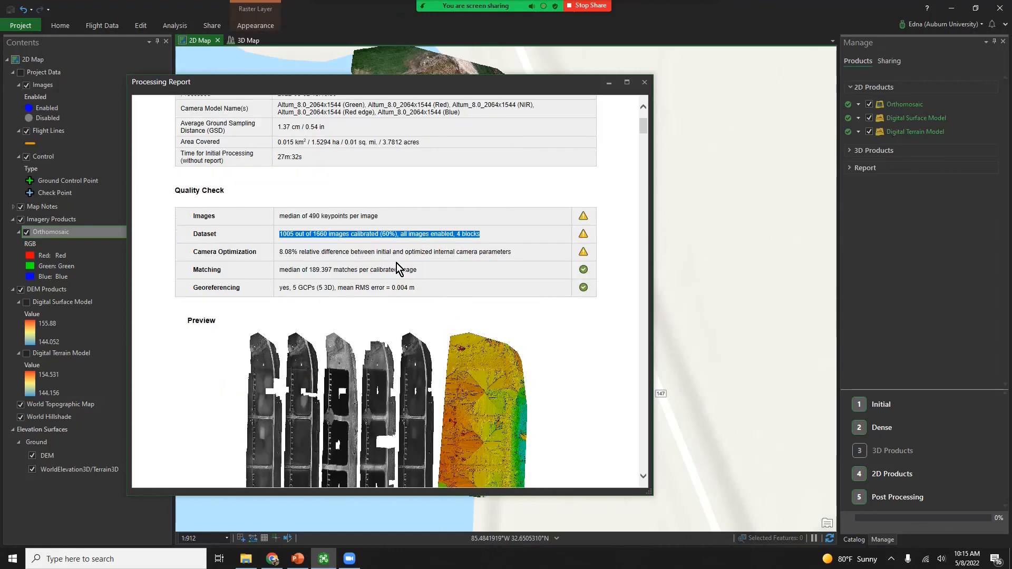
scroll(484, 264, "down", 2)
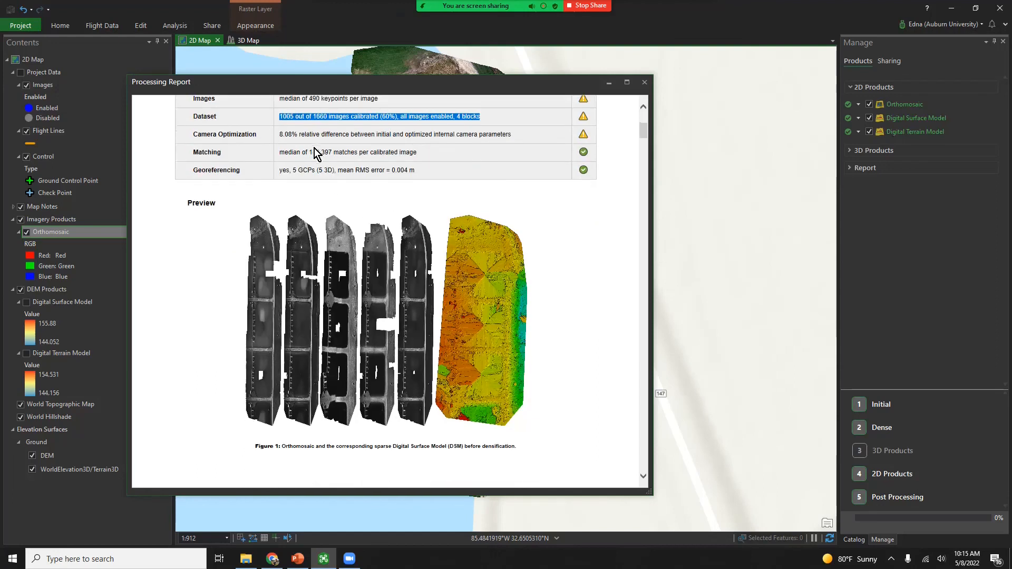
left_click_drag(310, 152, 418, 153)
left_click_drag(291, 170, 420, 173)
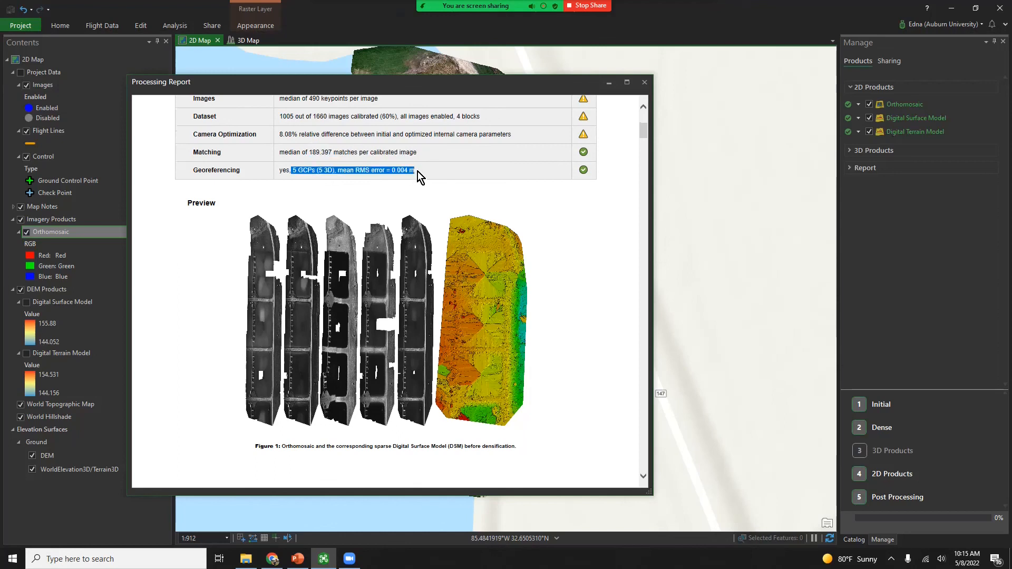
left_click(418, 172)
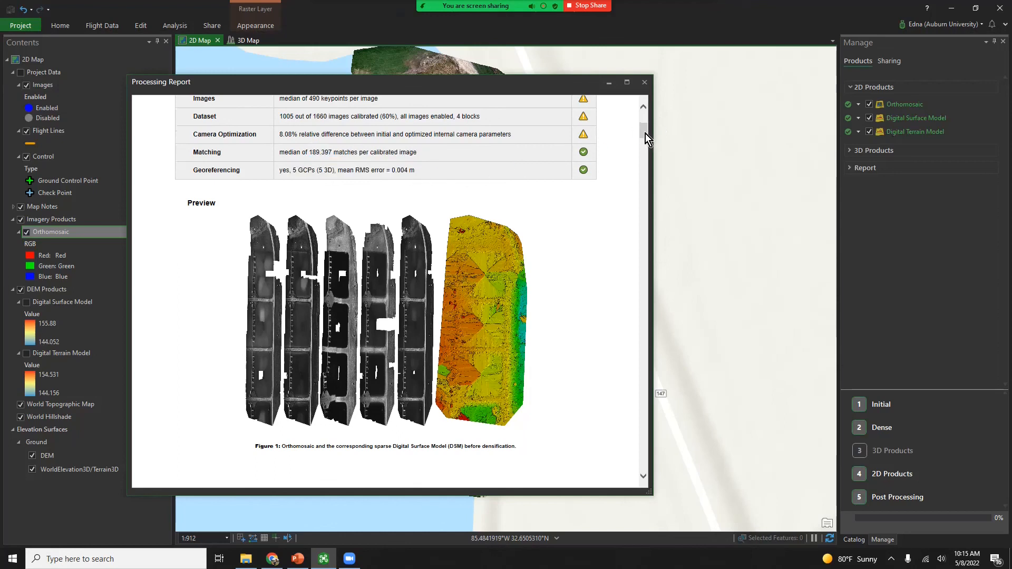
Step: Review the report's computed GCP and tie point positions, image overlap map and internal camera parameters, and close the report
left_click_drag(645, 132, 641, 169)
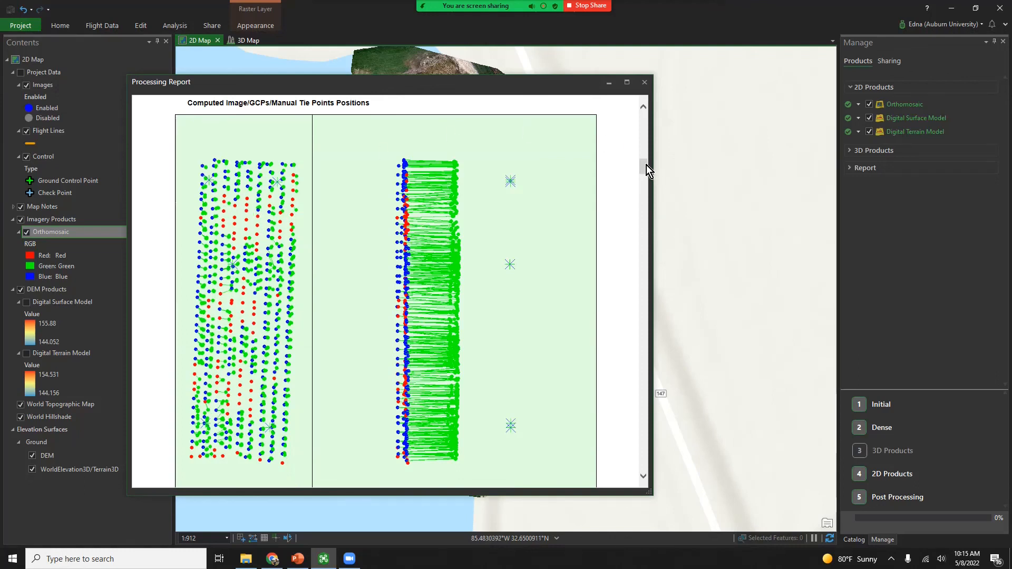
left_click_drag(646, 166, 640, 200)
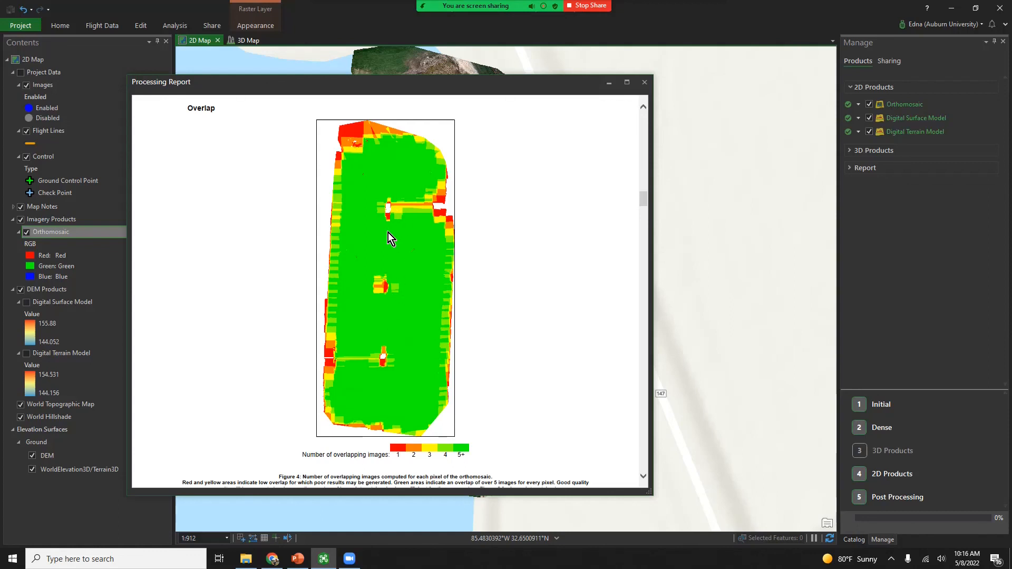
mouse_move(421, 90)
left_mouse_down()
mouse_move(455, 264)
mouse_move(417, 97)
left_mouse_up()
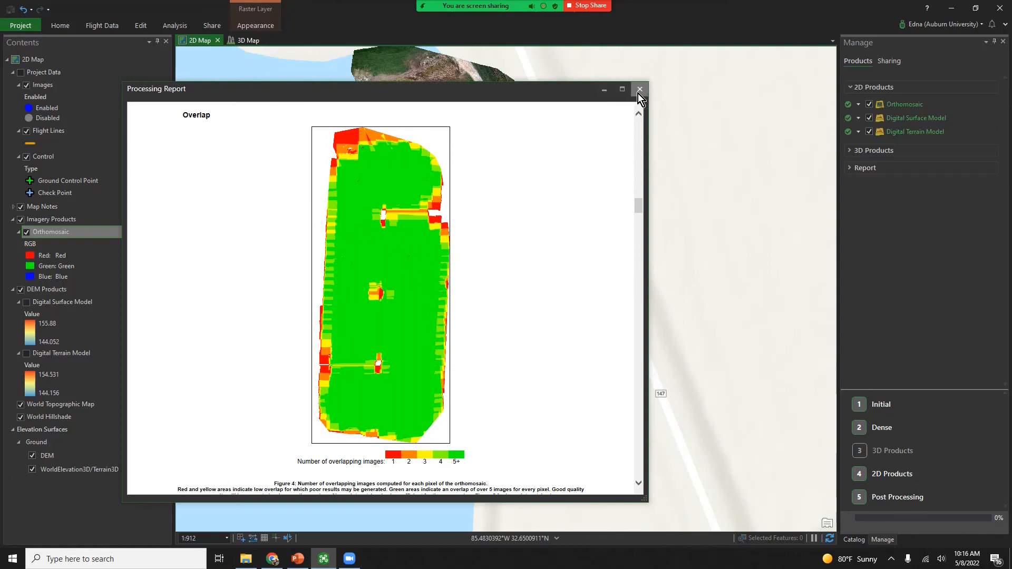
scroll(438, 300, "down", 12)
scroll(434, 311, "down", 12)
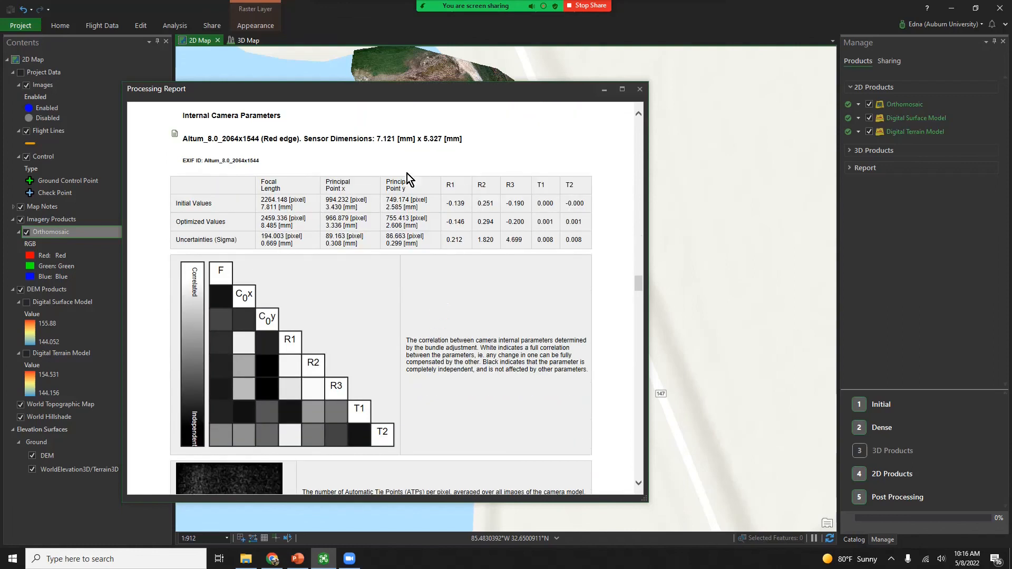
left_click(637, 90)
Step: View ProcessingReportPDF from the Processing Report's product folder, and close the PDF and the folder
left_click(851, 170)
left_click(860, 184)
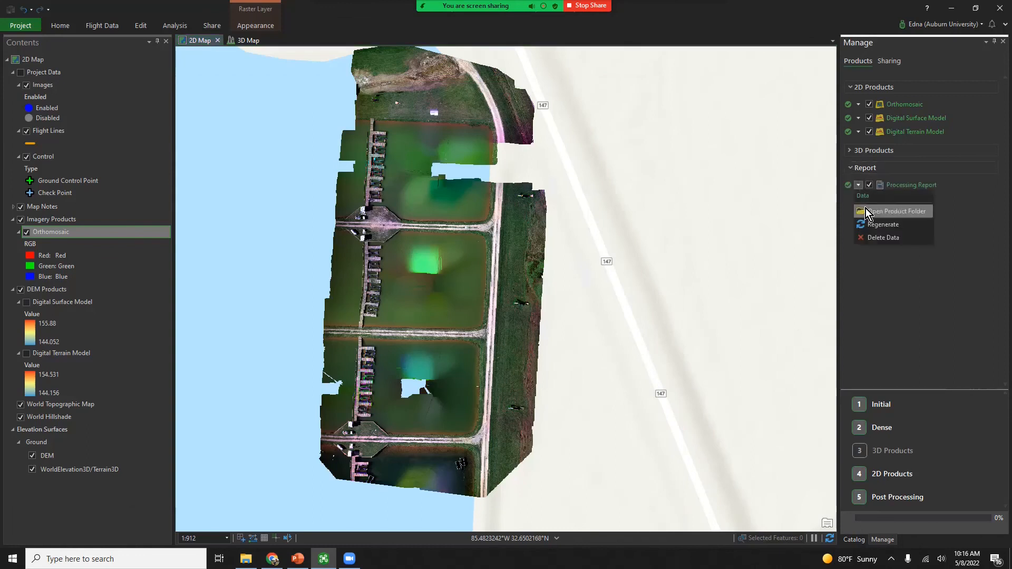
left_click(865, 207)
left_click(402, 99)
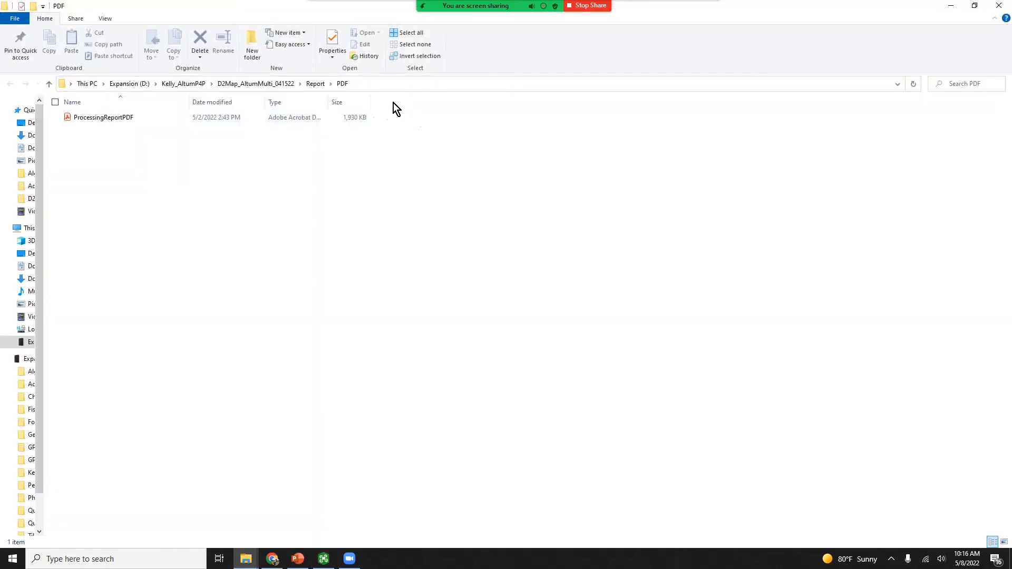
left_click(78, 118)
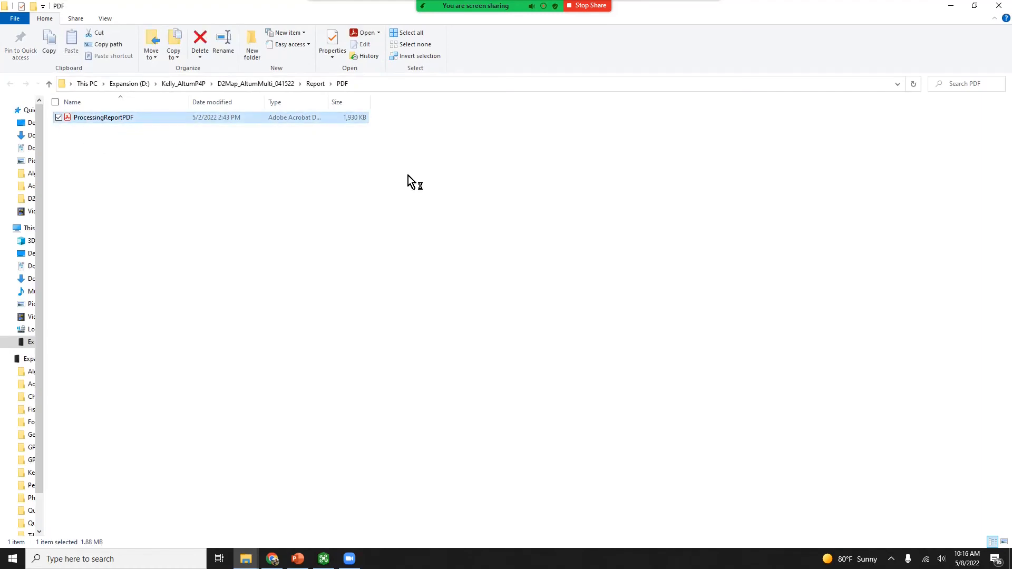
scroll(672, 75, "down", 5)
scroll(672, 75, "down", 1)
left_click(797, 9)
left_click(999, 6)
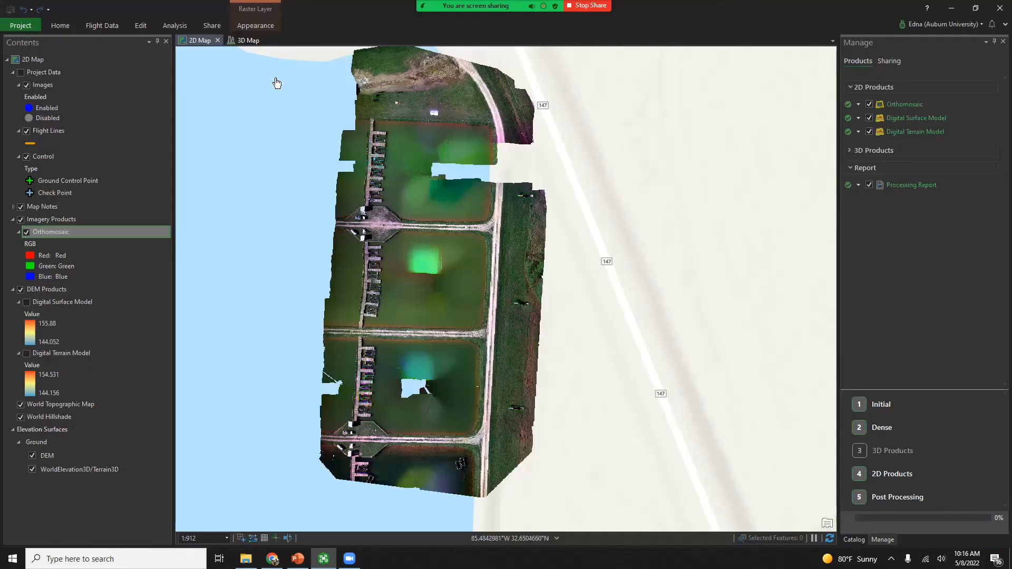